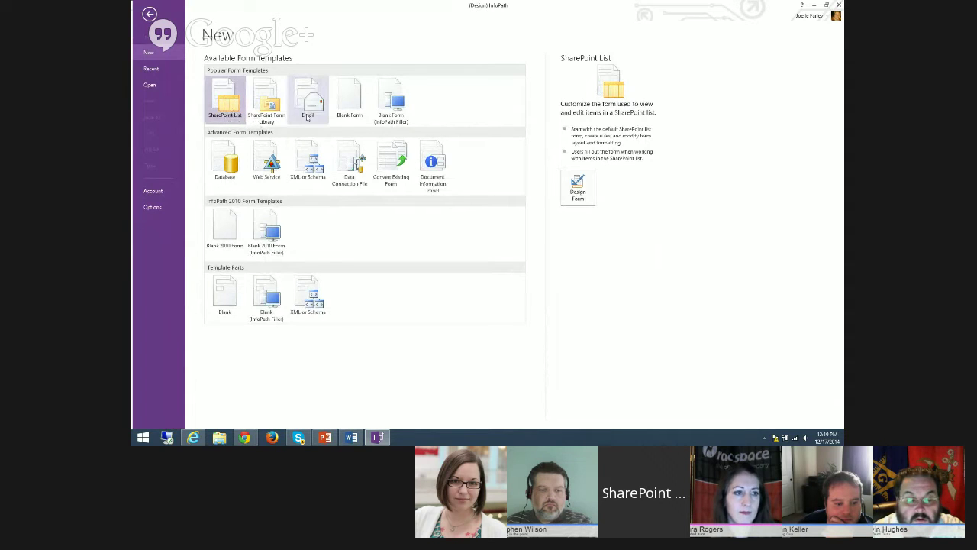
Step: Create a new form design from the SharePoint Form Library template
left_click(268, 108)
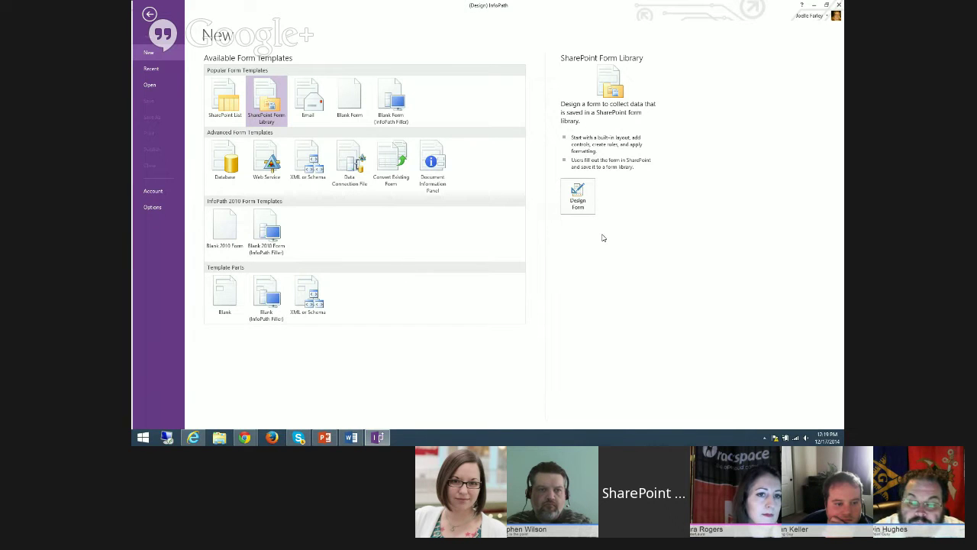
left_click(579, 195)
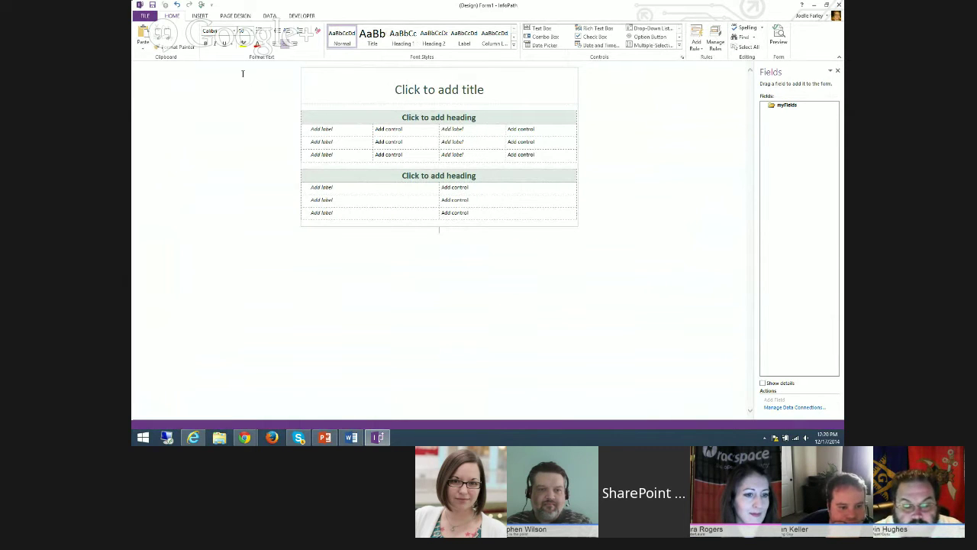
Step: Insert the Color Bar page layout template and delete the form's default layout above it
left_click(237, 15)
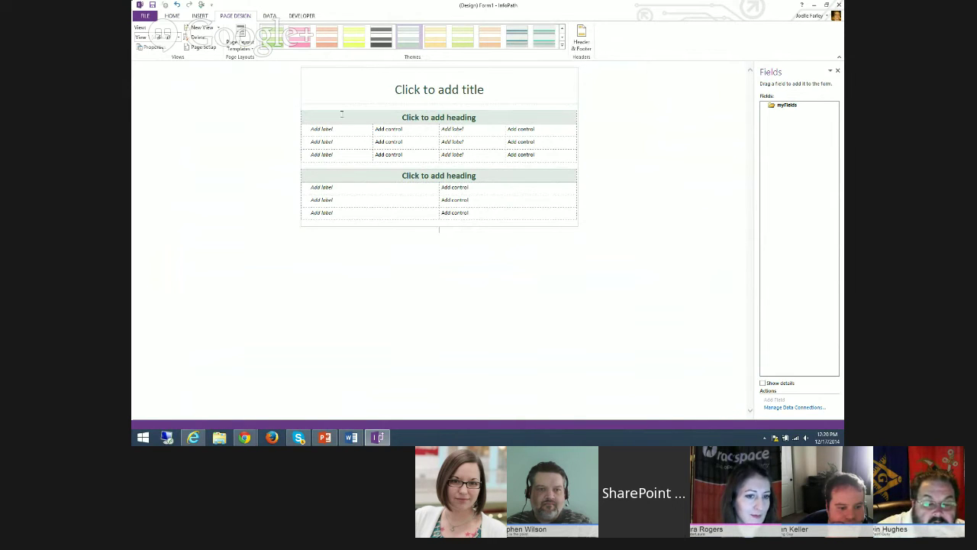
left_click(240, 43)
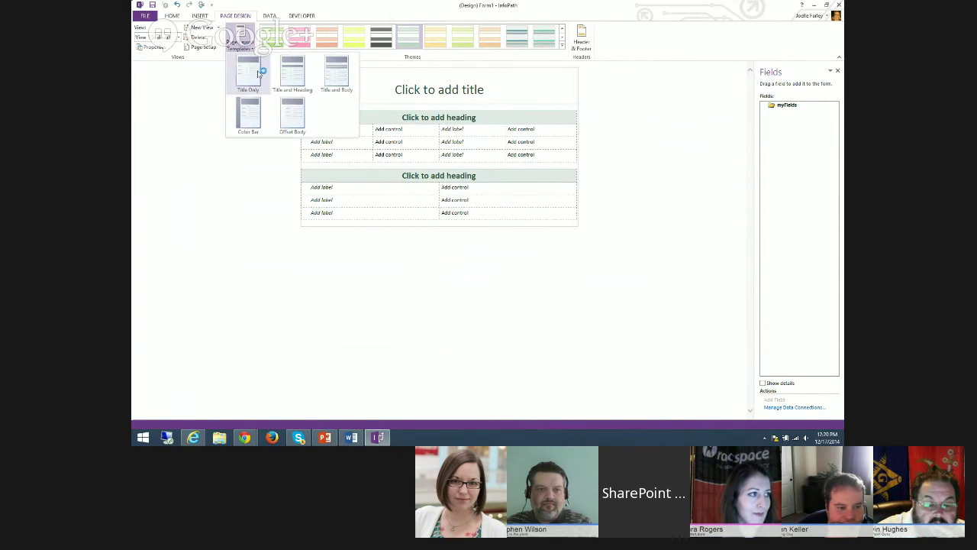
left_click(247, 115)
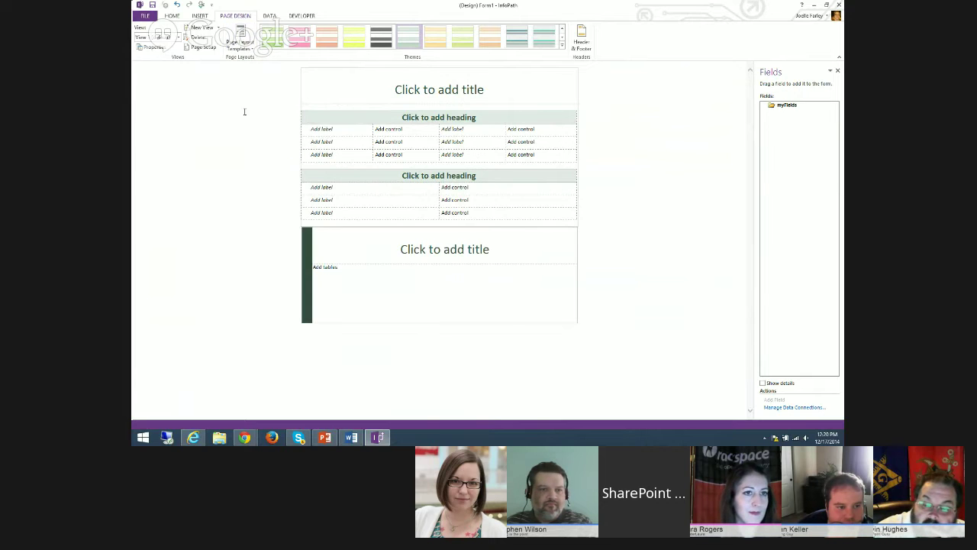
left_click(443, 213)
left_click_drag(340, 83, 473, 176)
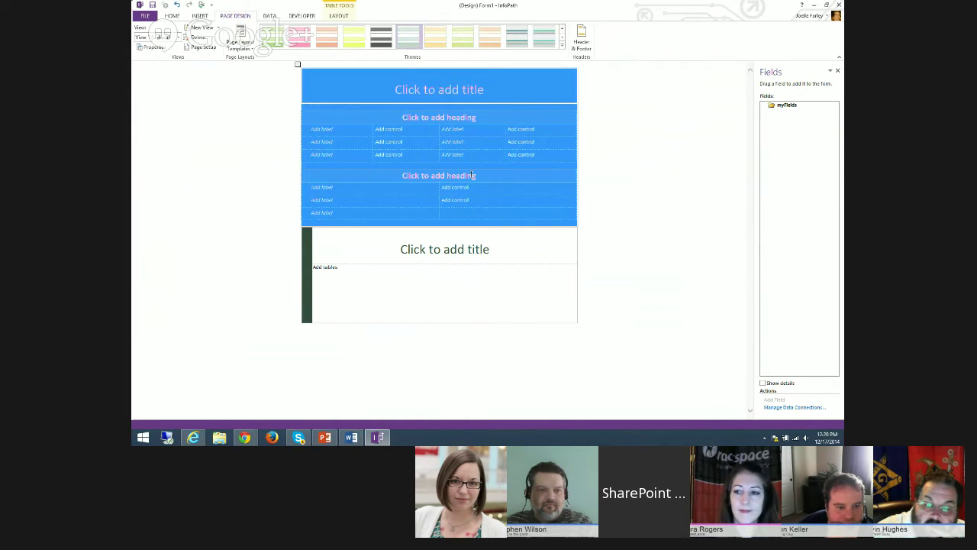
key("Delete")
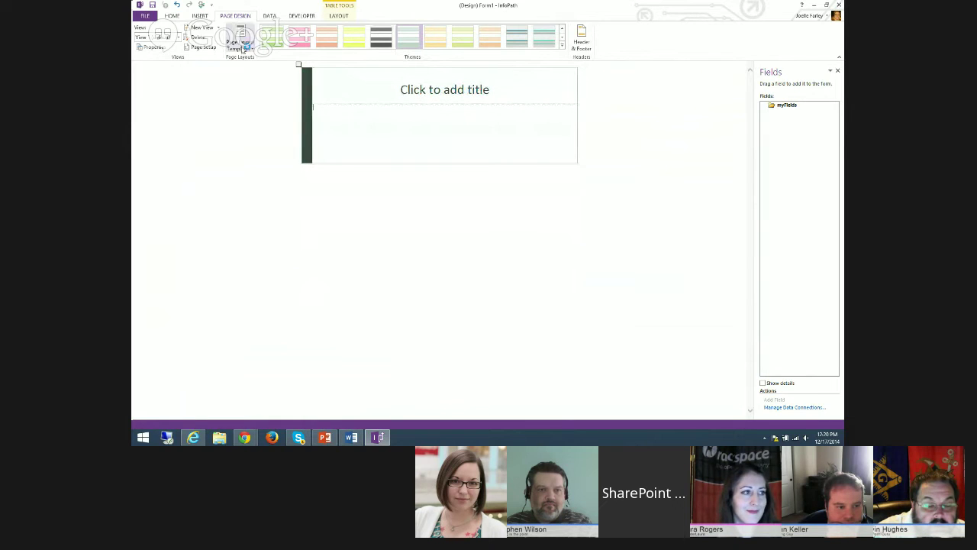
left_click(239, 43)
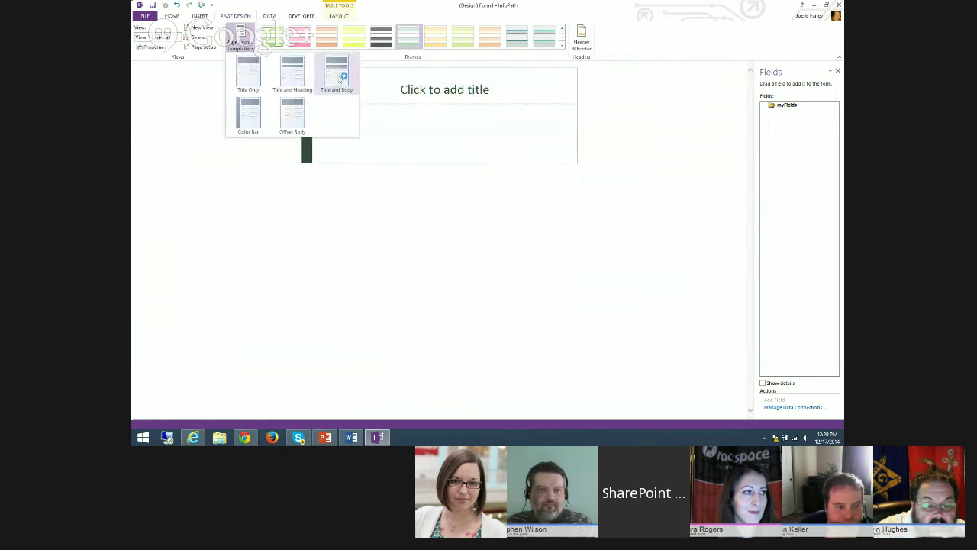
left_click(421, 78)
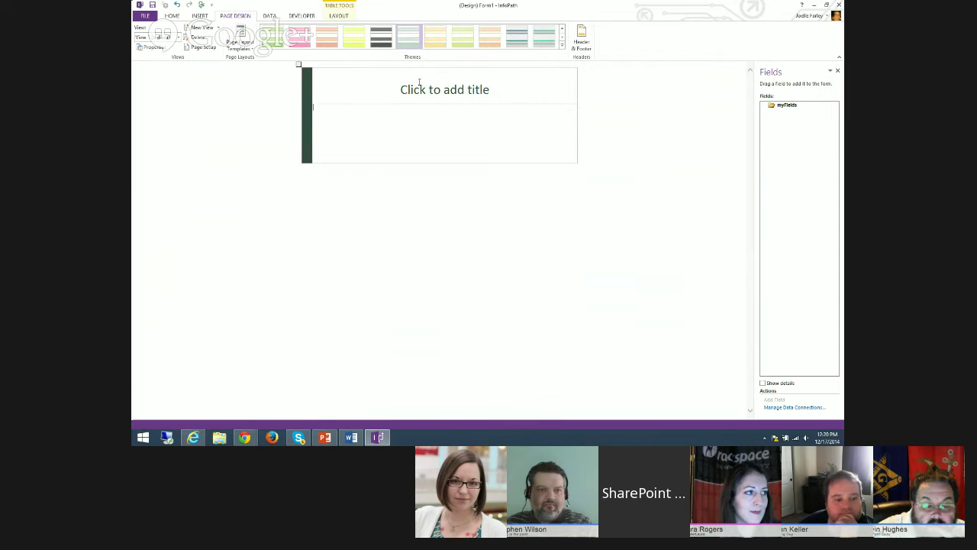
Step: Try a black Playground theme and a maroon Professional theme on the form
left_click(562, 46)
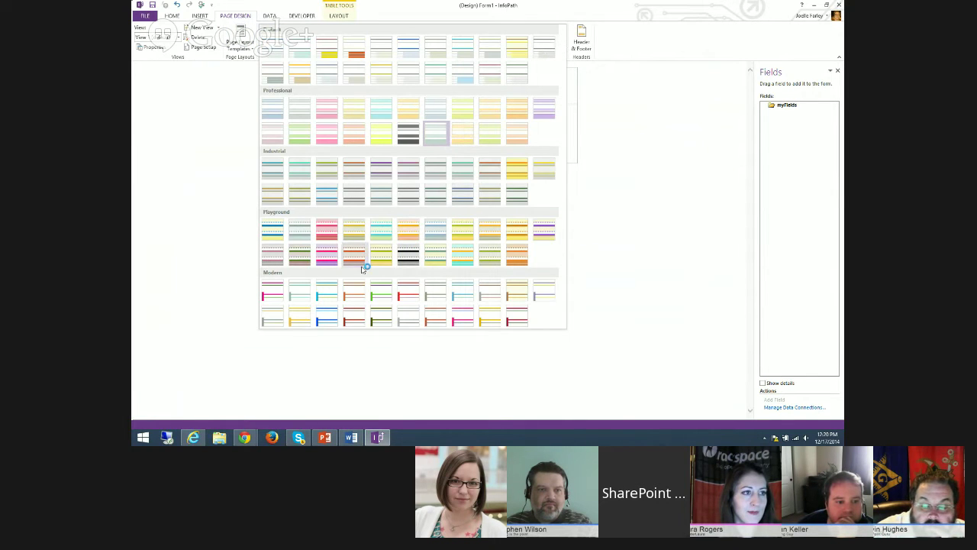
left_click(407, 256)
left_click(562, 47)
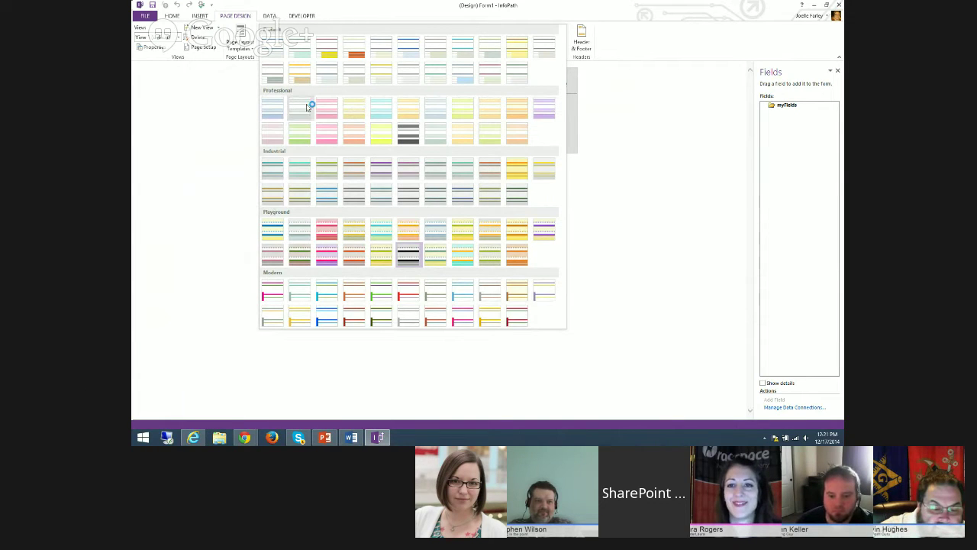
left_click(268, 134)
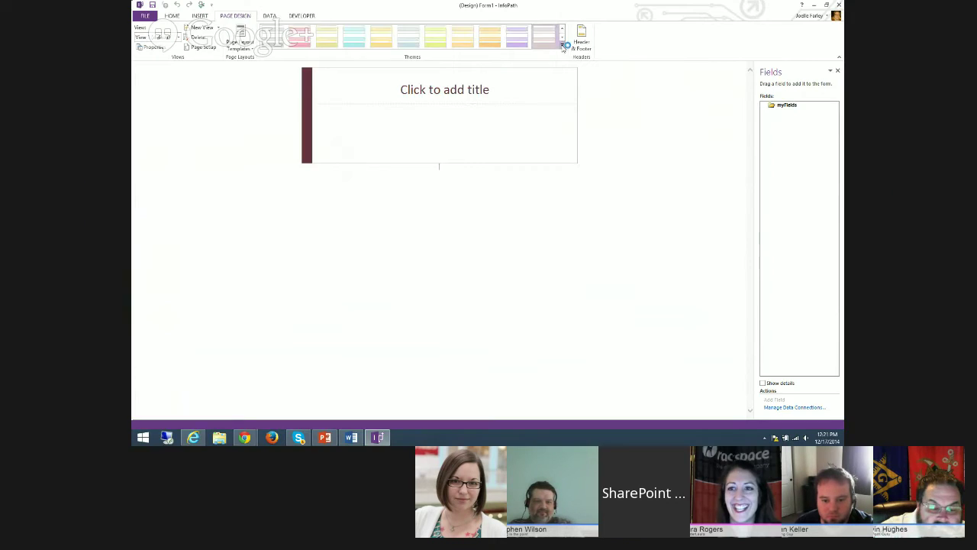
Step: Apply the Industrial theme with a muted green color bar and gray background to the form
left_click(561, 45)
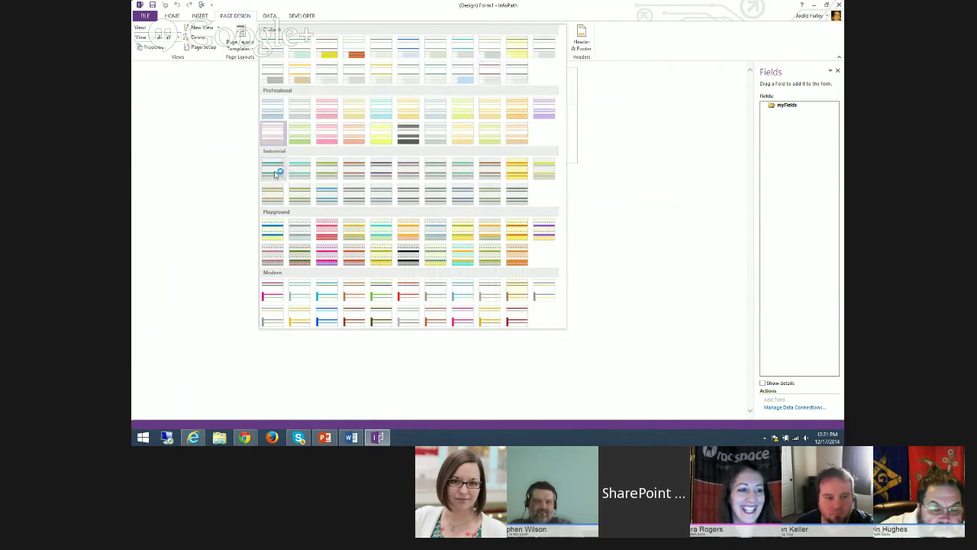
left_click(275, 174)
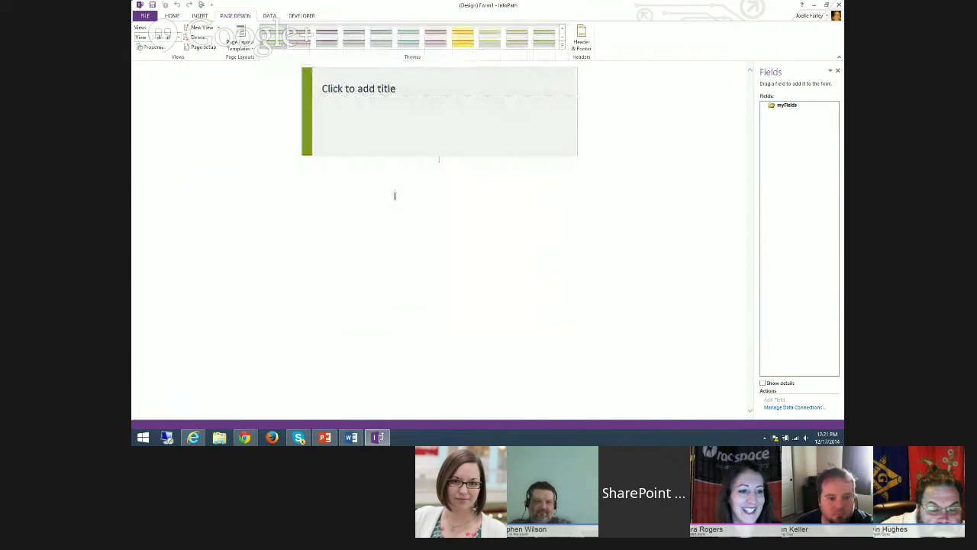
left_click(300, 35)
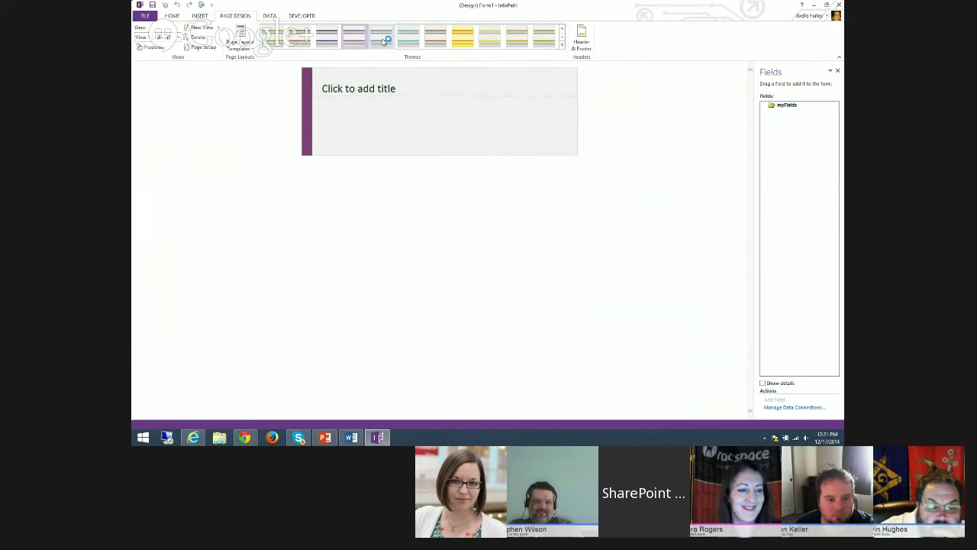
left_click(384, 38)
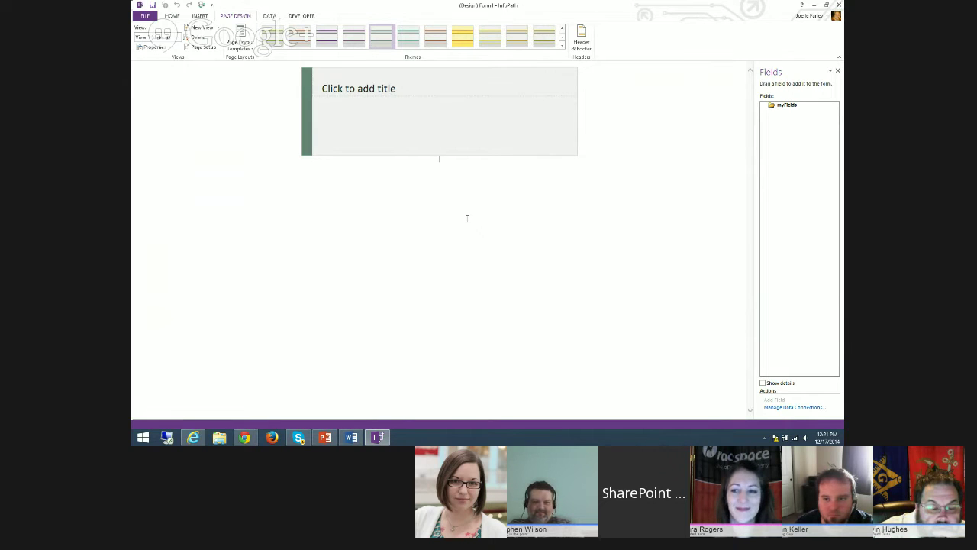
Step: Insert a four-column table with a heading in the layout body, followed by a four-column table without a heading
left_click(374, 108)
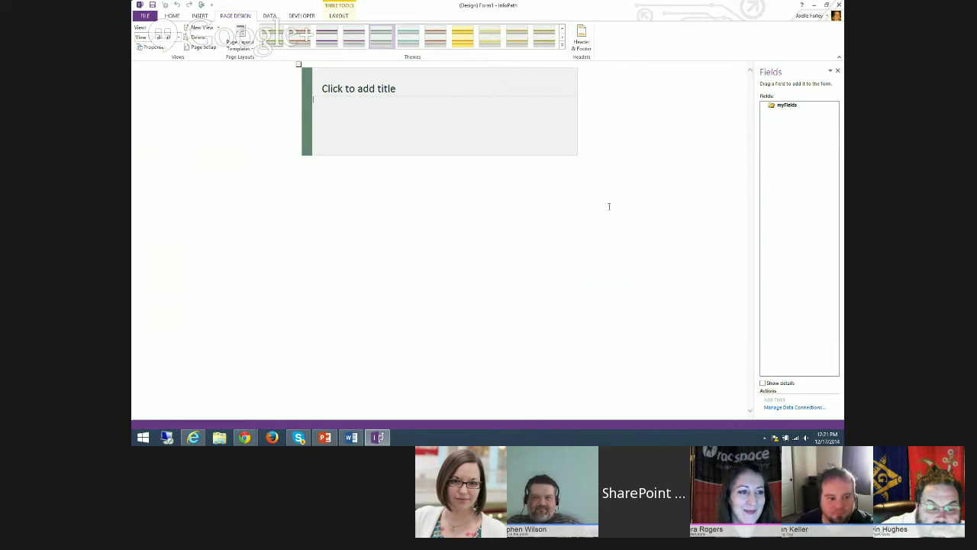
left_click(202, 16)
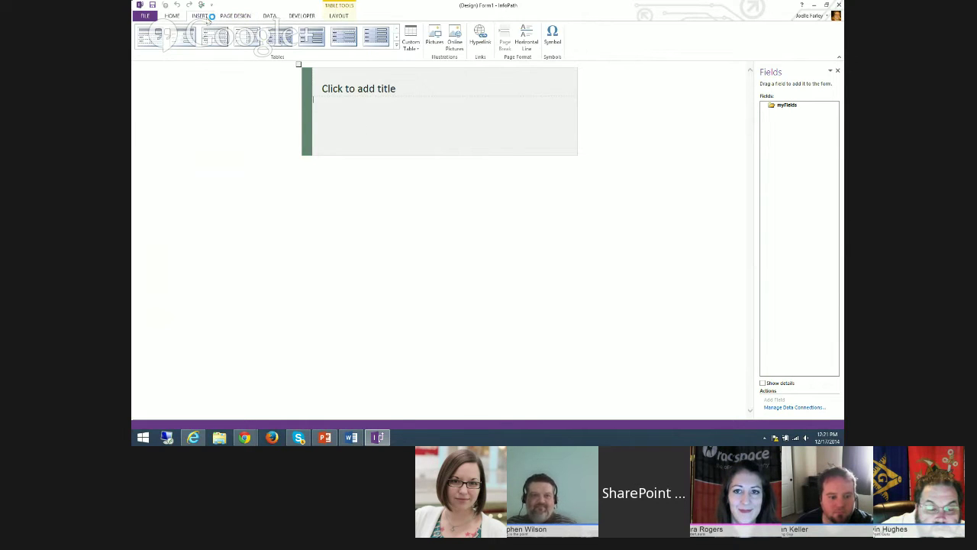
left_click(396, 45)
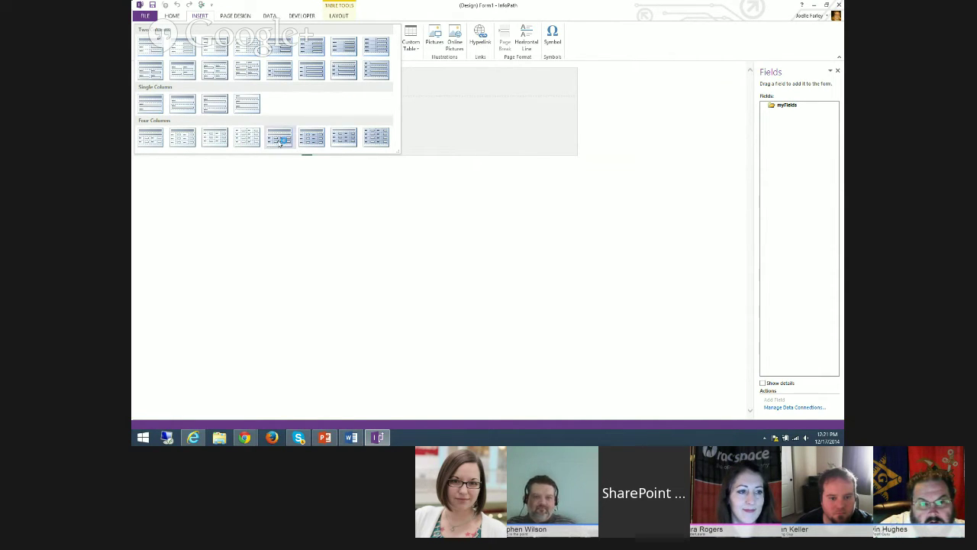
left_click(311, 137)
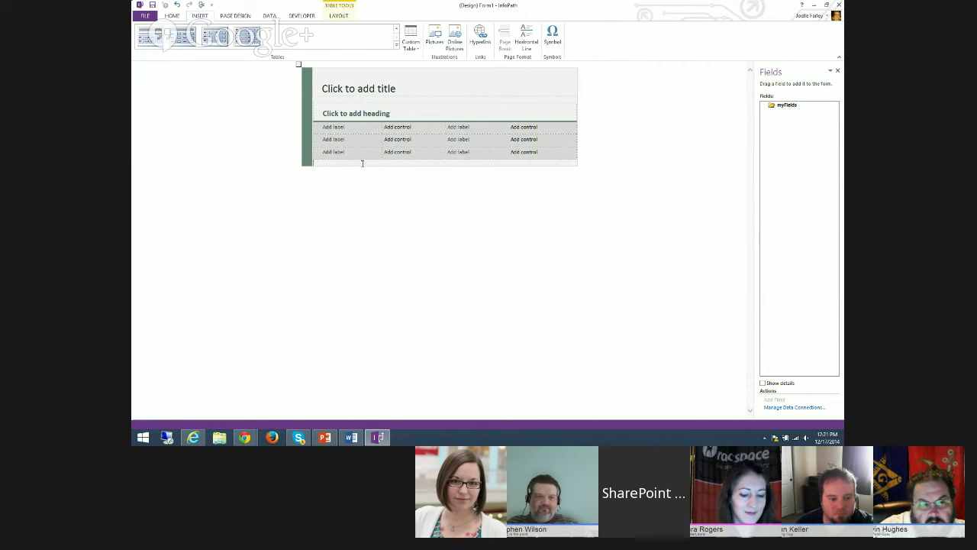
left_click(209, 44)
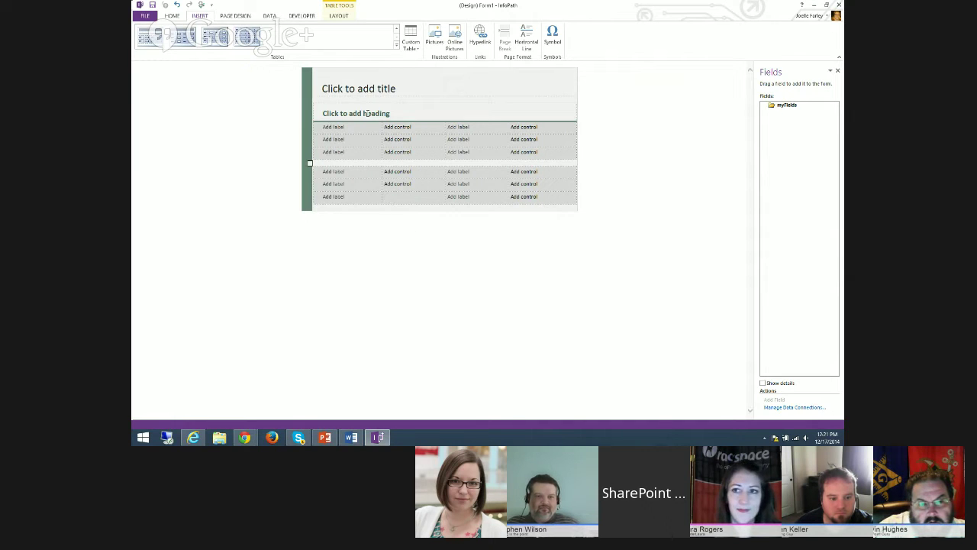
Step: Insert a Section control below the second table in the layout body
left_click(348, 206)
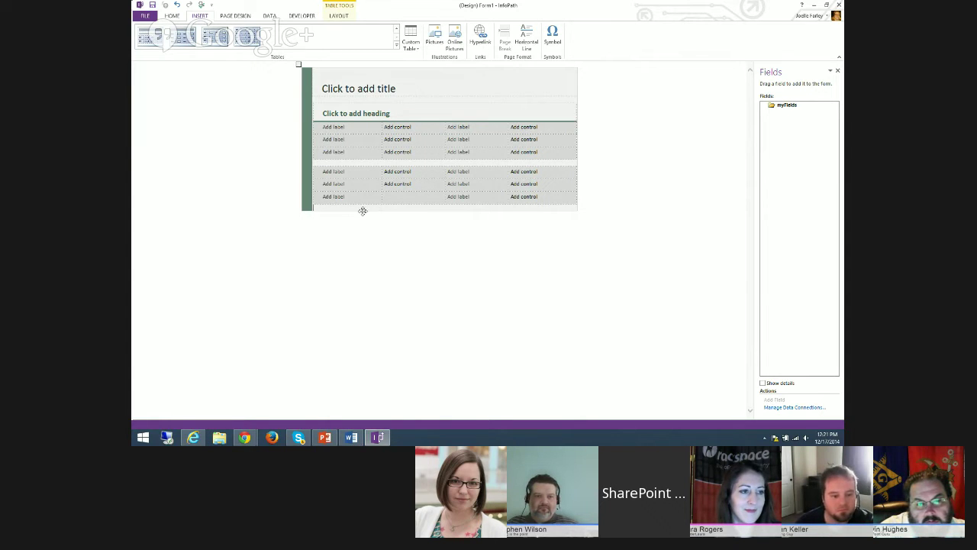
left_click(173, 15)
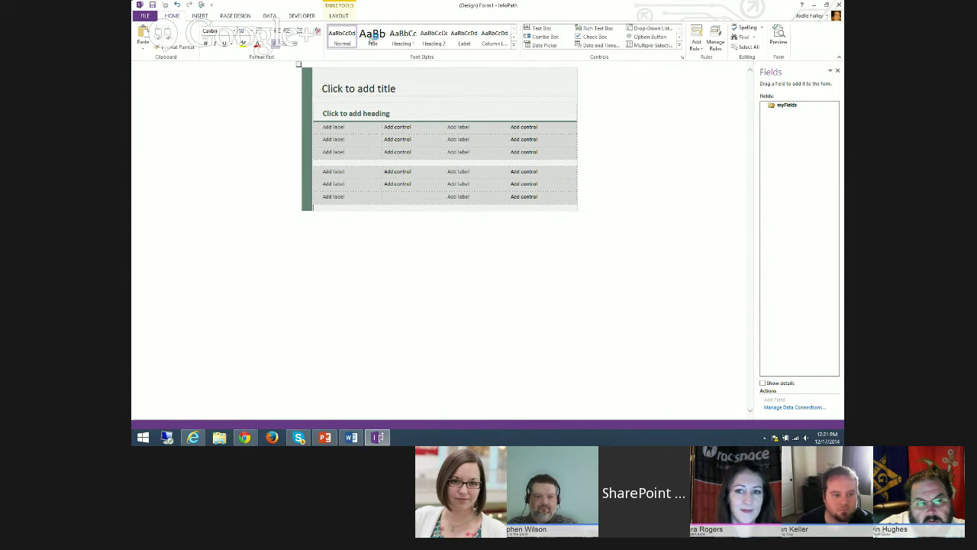
left_click(677, 47)
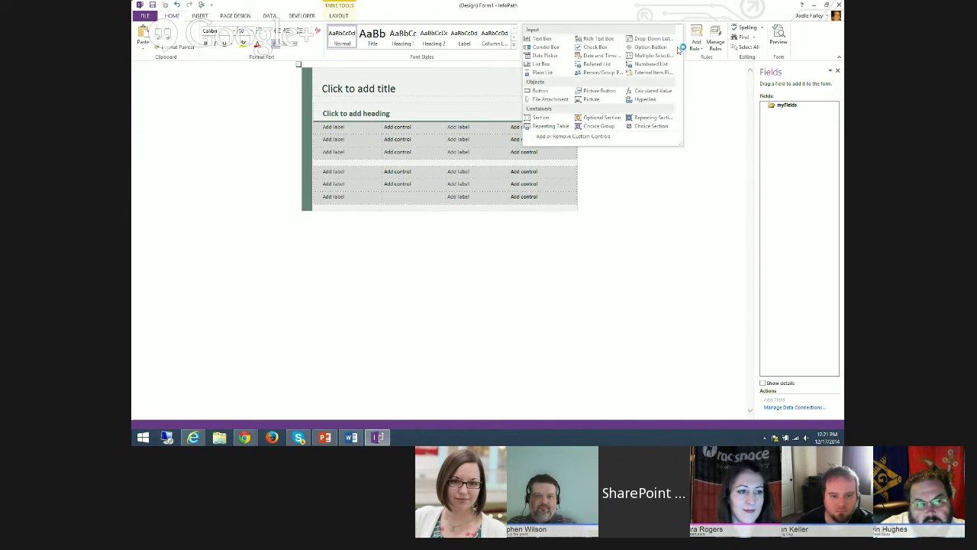
key("Escape")
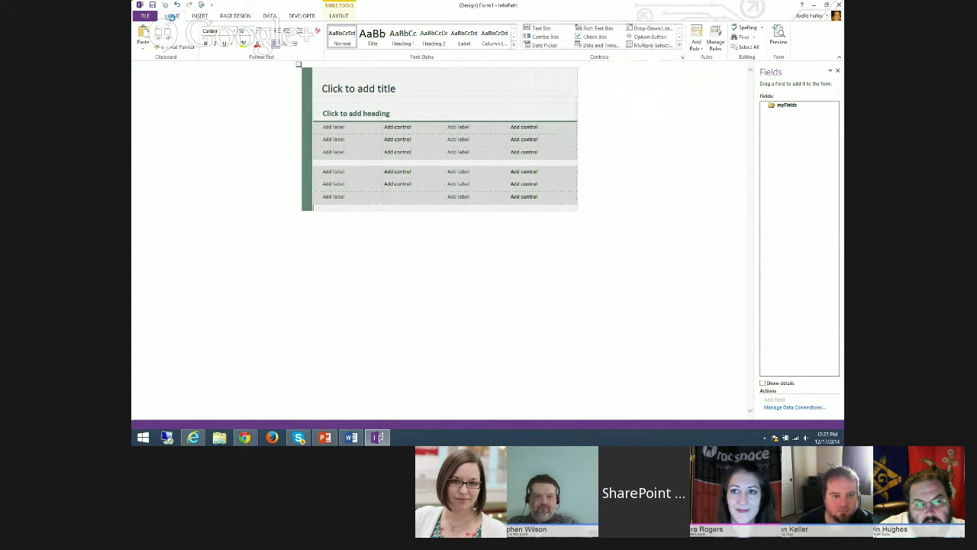
left_click(680, 48)
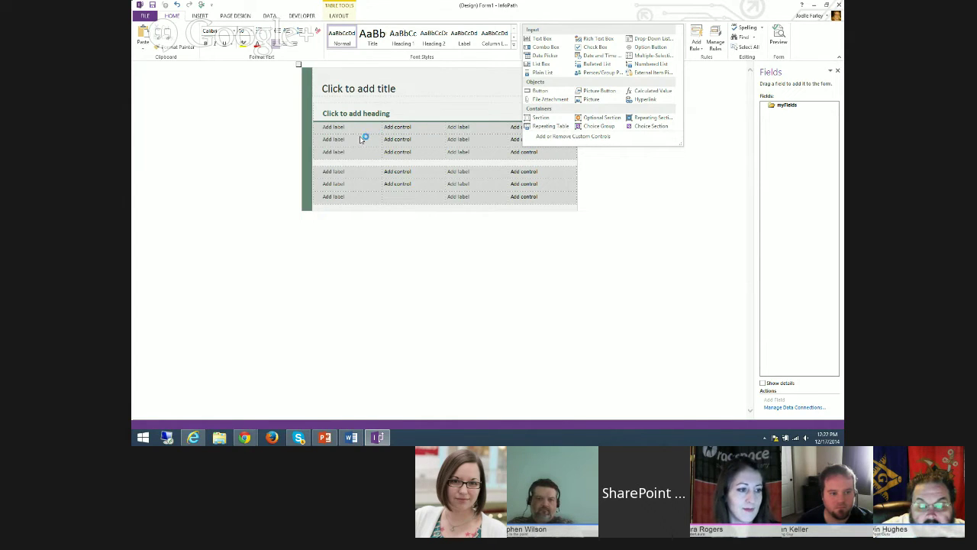
left_click(560, 119)
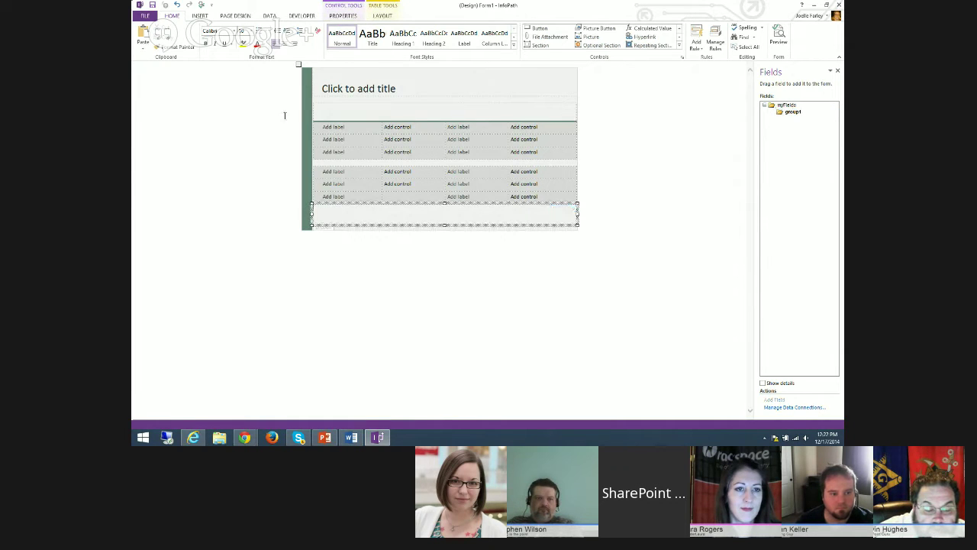
Step: Insert a four-column table with a subheading inside the section and remove the extra blank line beneath it
left_click(200, 16)
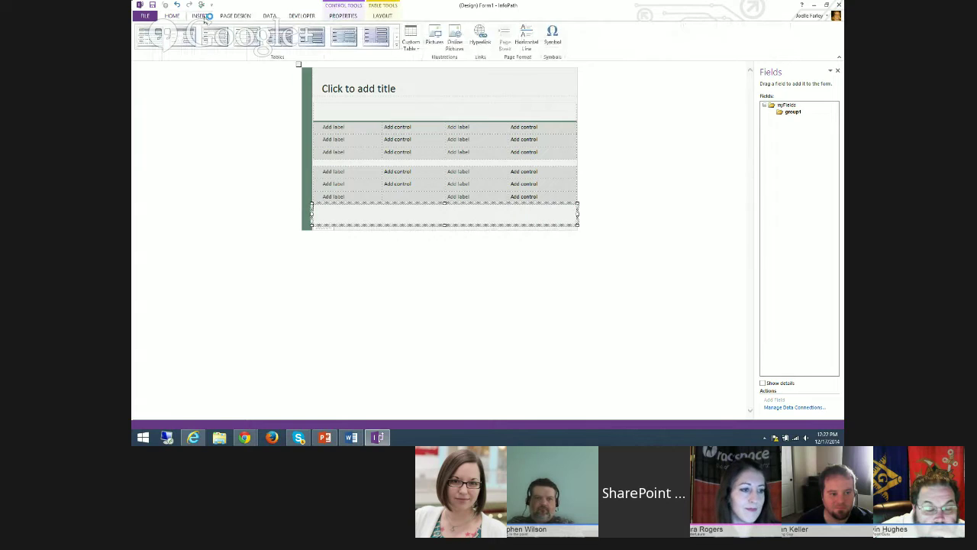
left_click(396, 46)
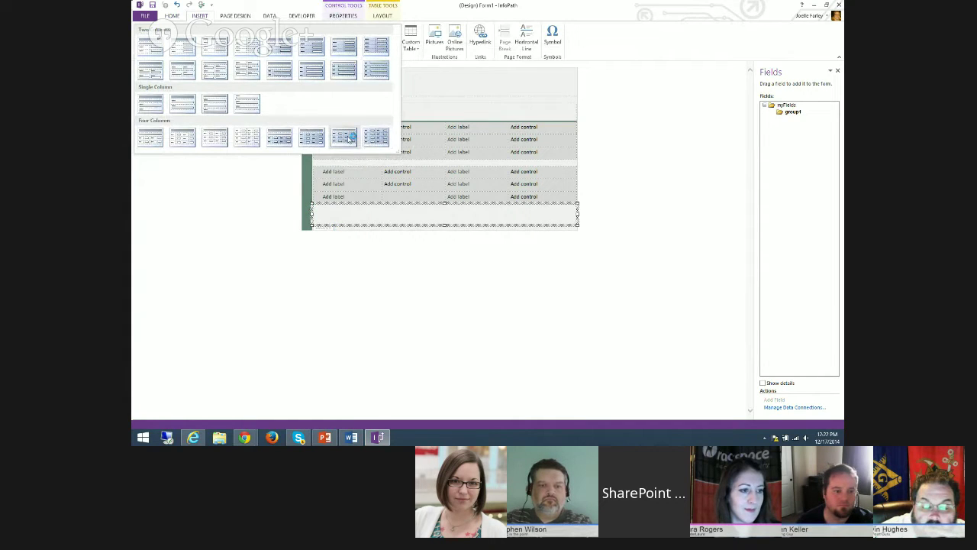
left_click(370, 141)
left_click(368, 274)
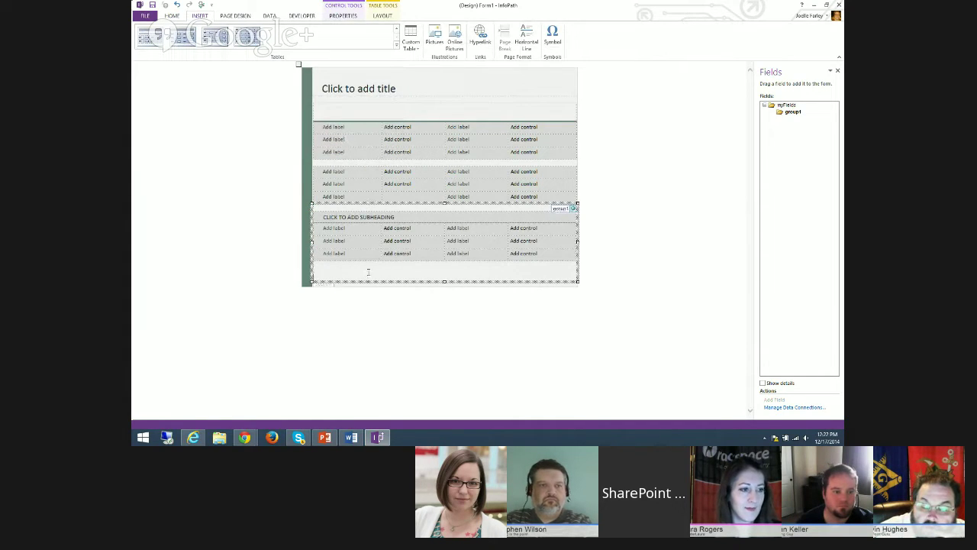
key("BackSpace")
key("BackSpace")
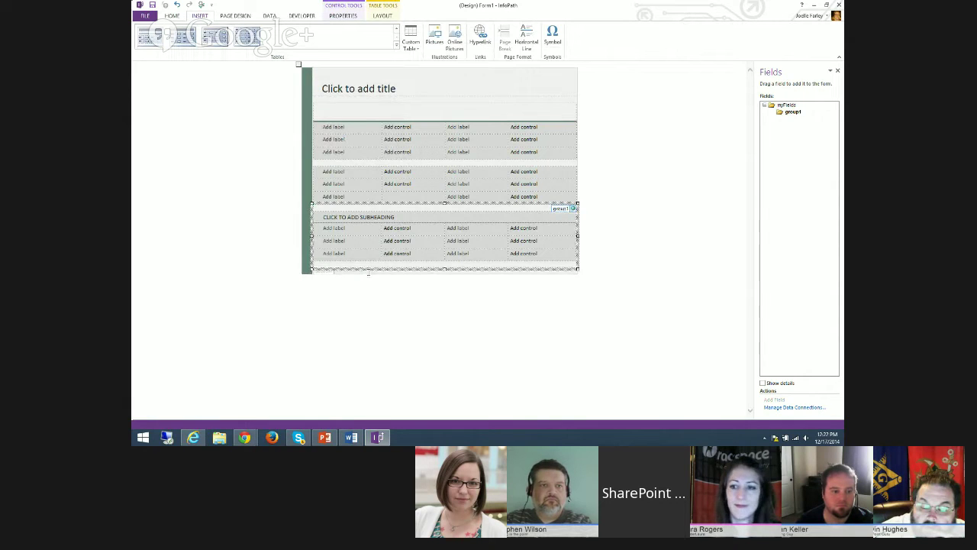
left_click(647, 203)
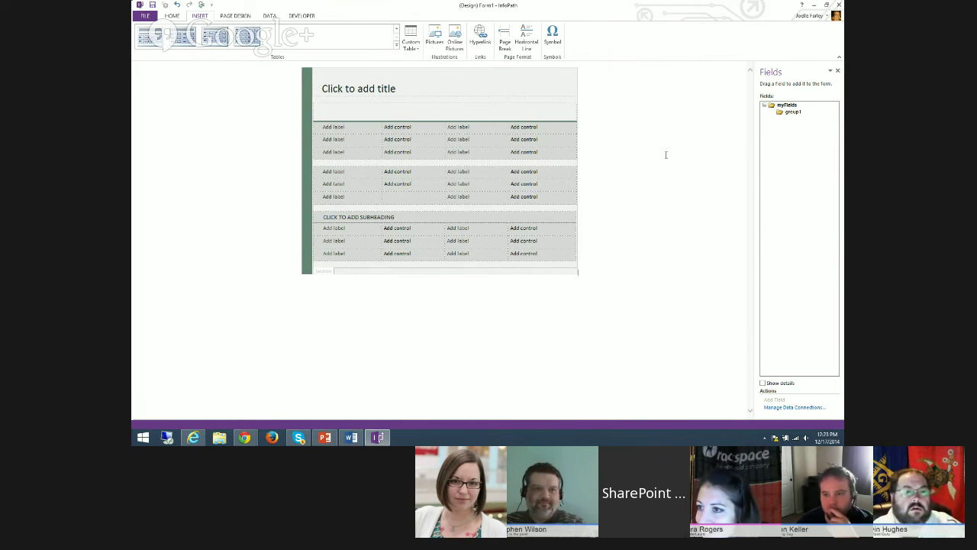
Step: Add a group named SiteInformation under myFields in the data source
left_click(539, 196)
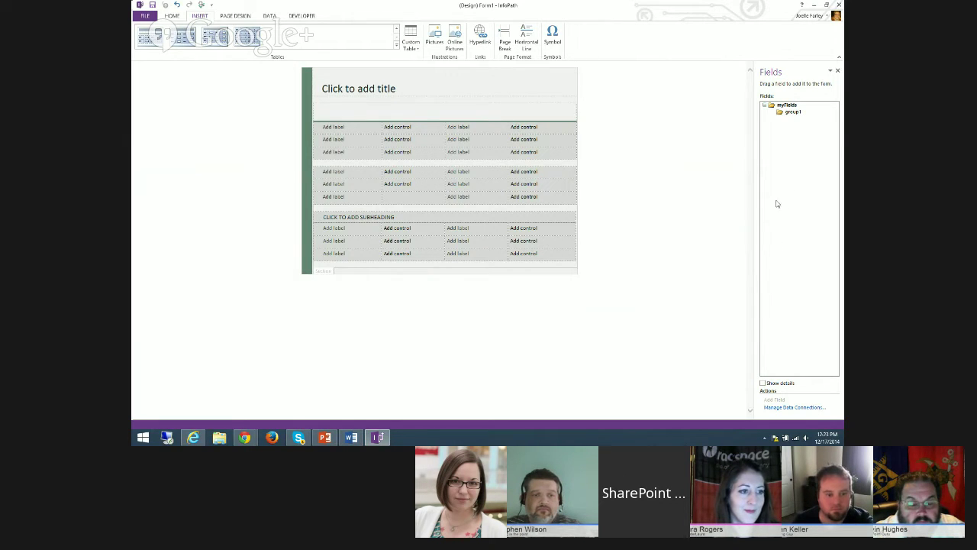
left_click(790, 112)
left_click(785, 105)
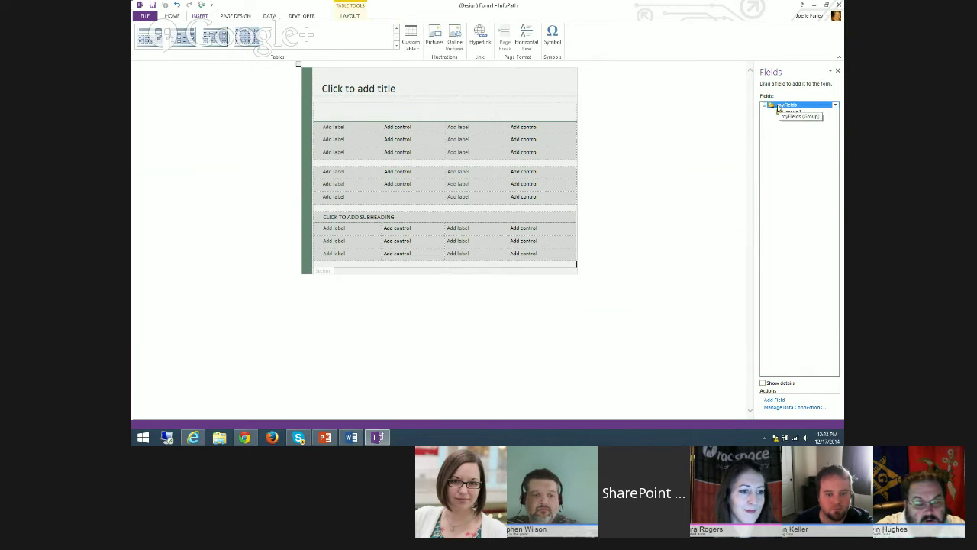
right_click(786, 105)
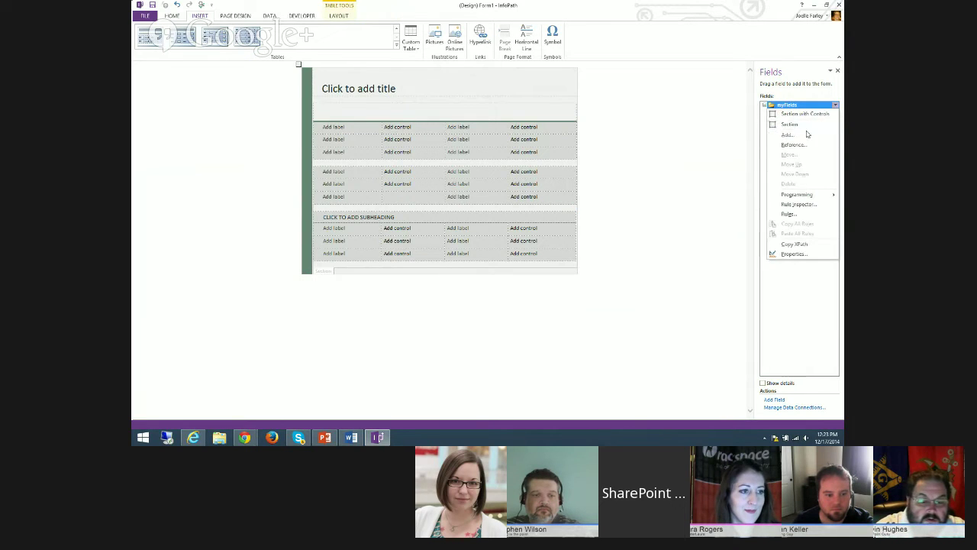
left_click(798, 133)
left_click(504, 187)
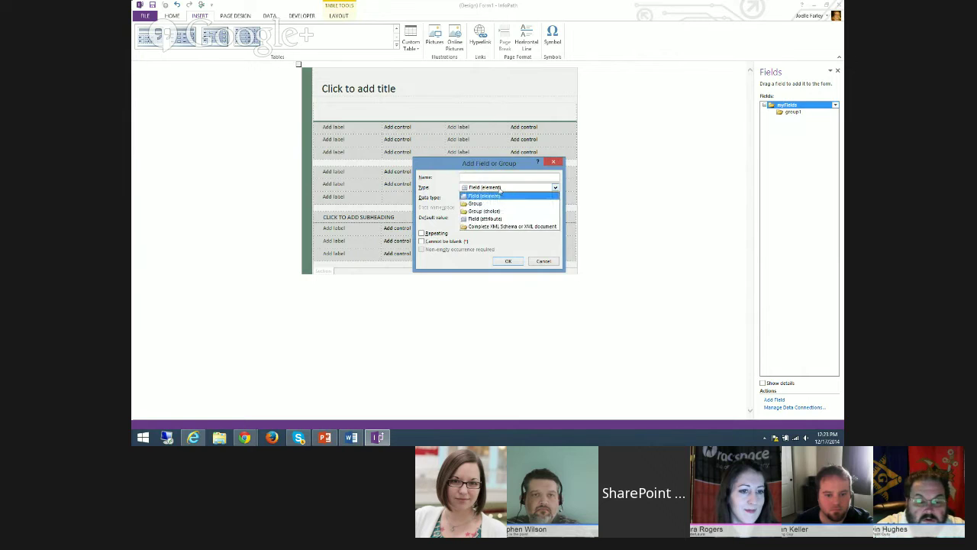
left_click(487, 210)
left_click(480, 177)
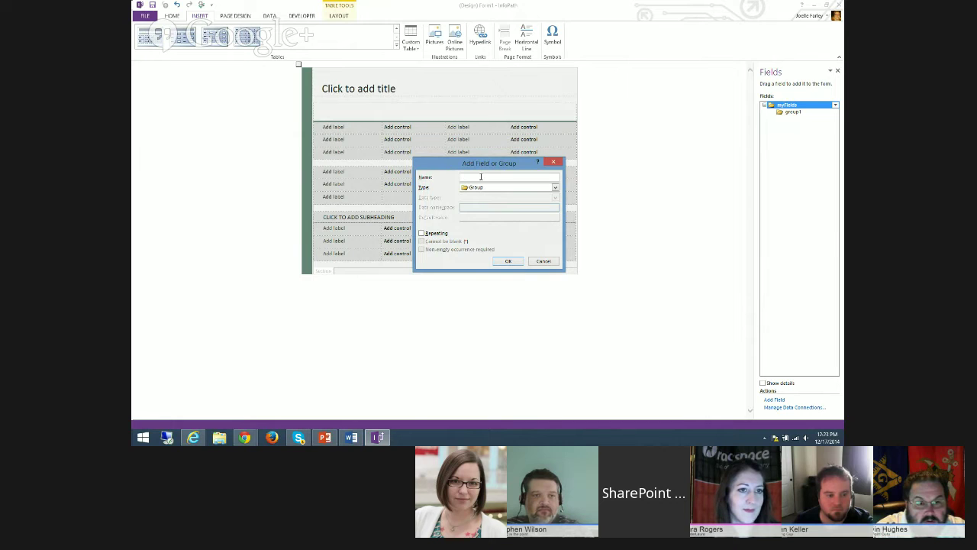
type("Site")
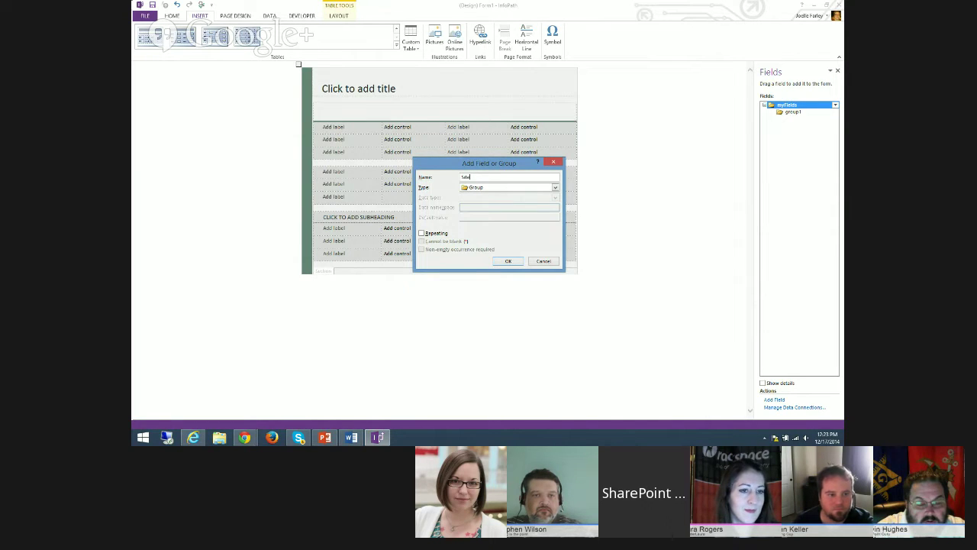
type("Information")
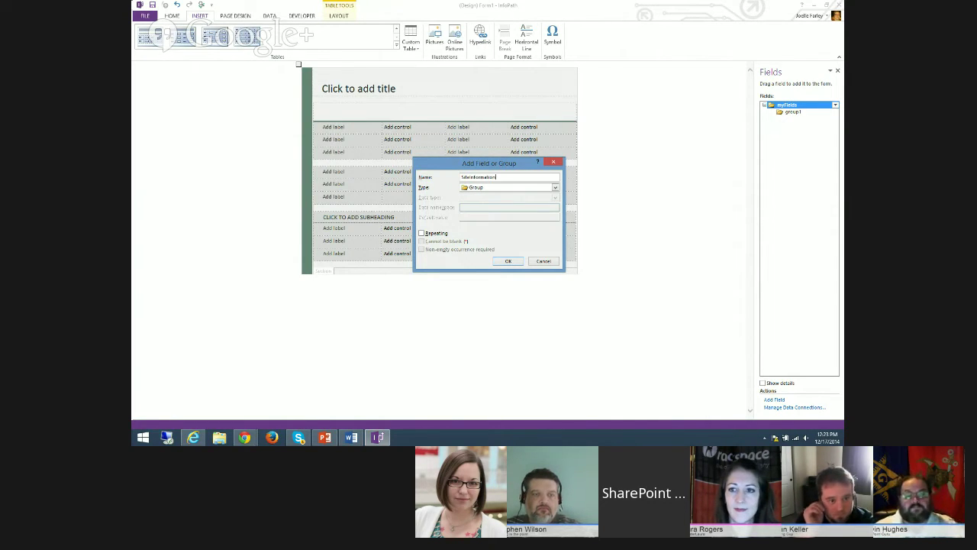
left_click(507, 261)
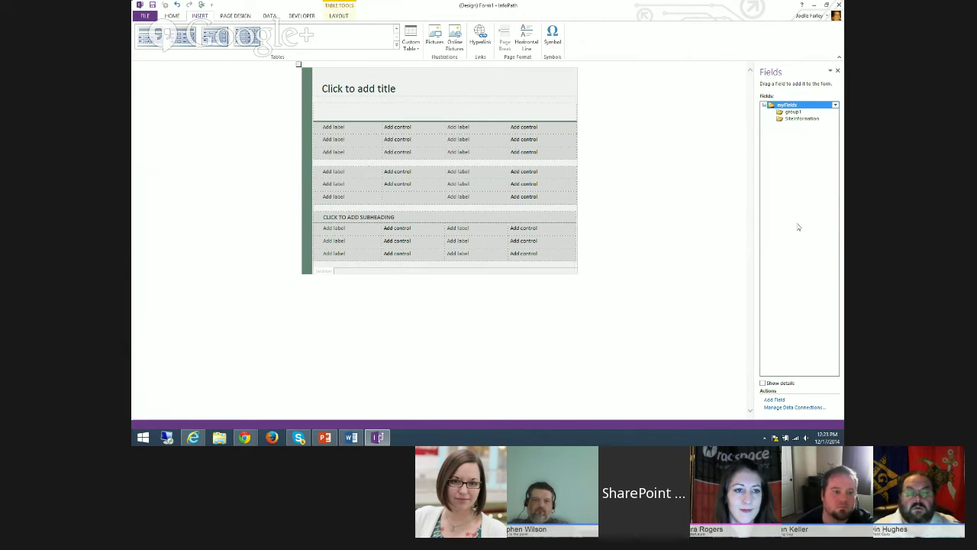
Step: Rename the data source group group1 to OptionalSection
left_click(792, 112)
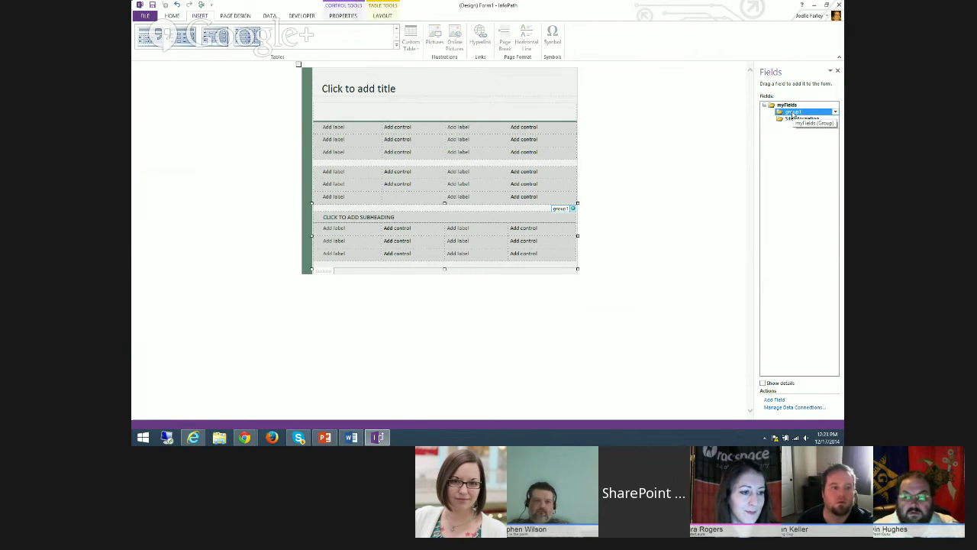
right_click(792, 113)
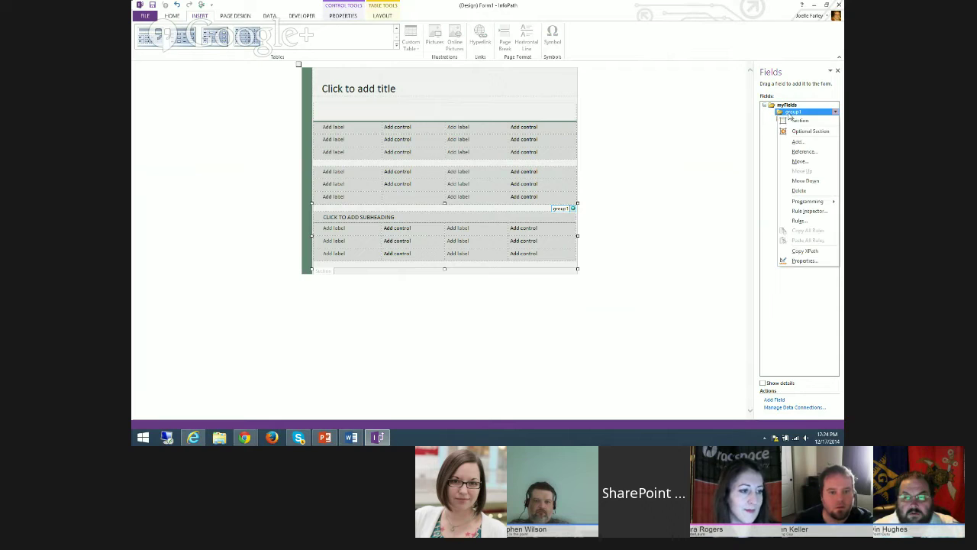
left_click(794, 262)
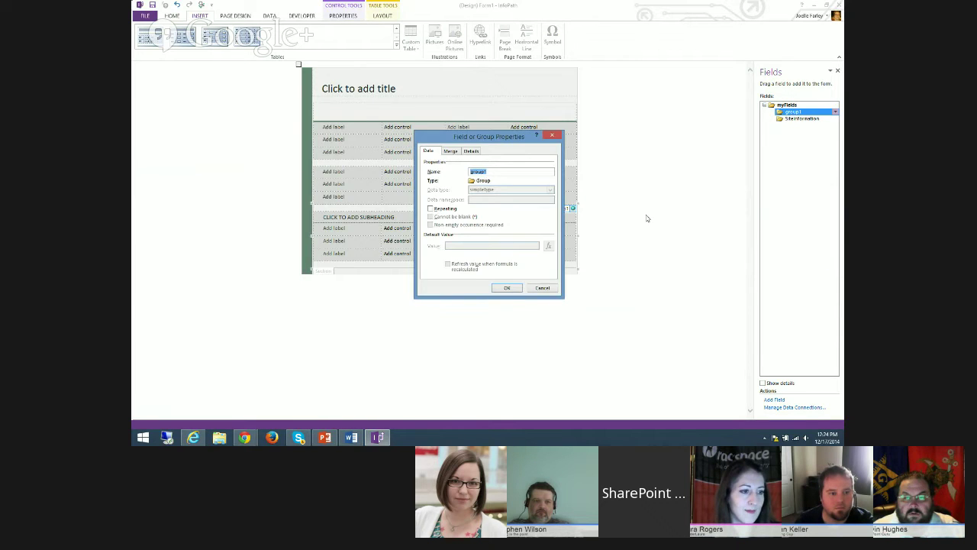
type("OPN")
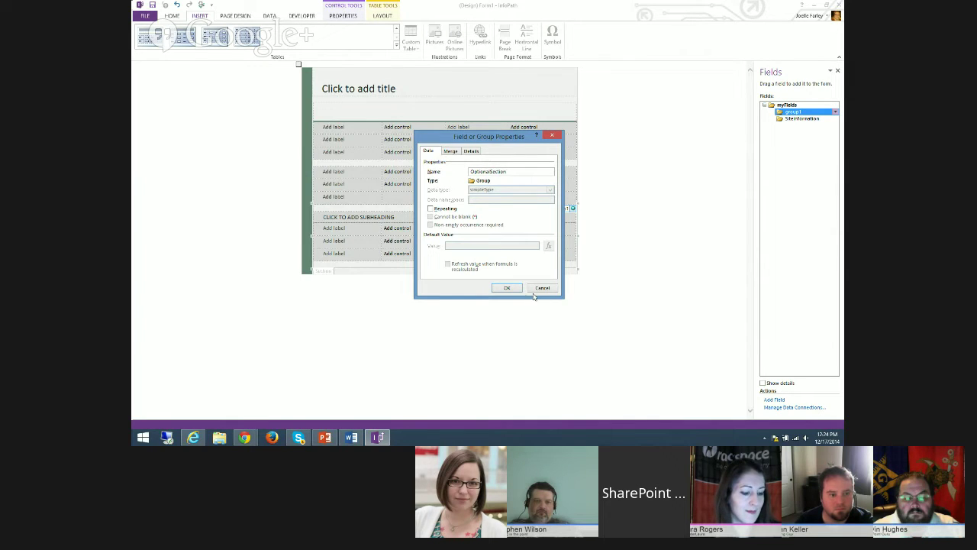
key("Return")
Step: Add a group named ClientInformation under myFields in the data source
left_click(793, 119)
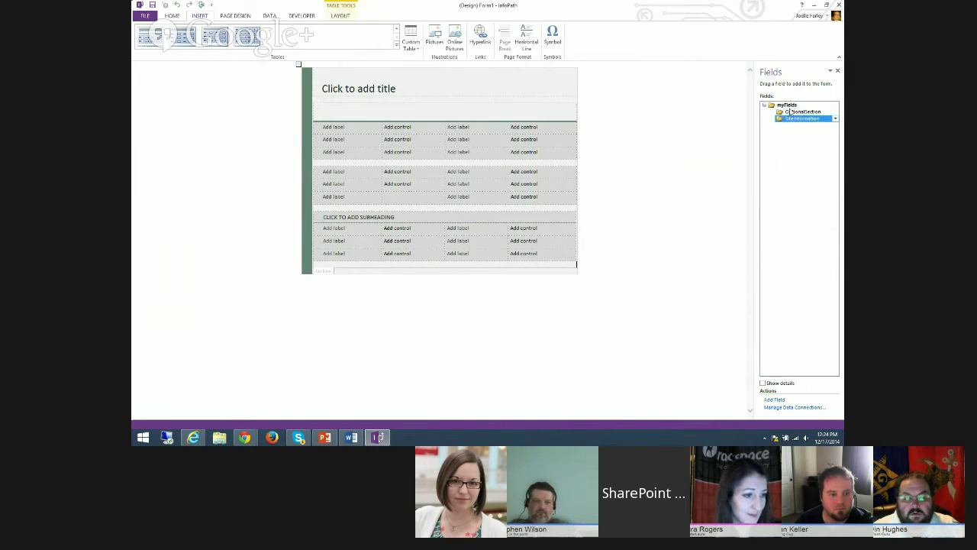
left_click(787, 104)
left_click(835, 105)
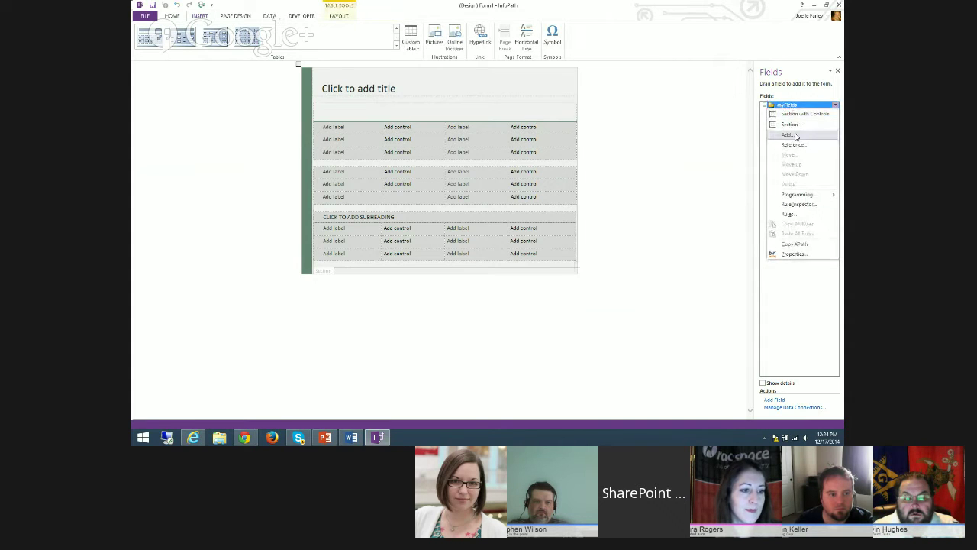
left_click(795, 135)
left_click(489, 187)
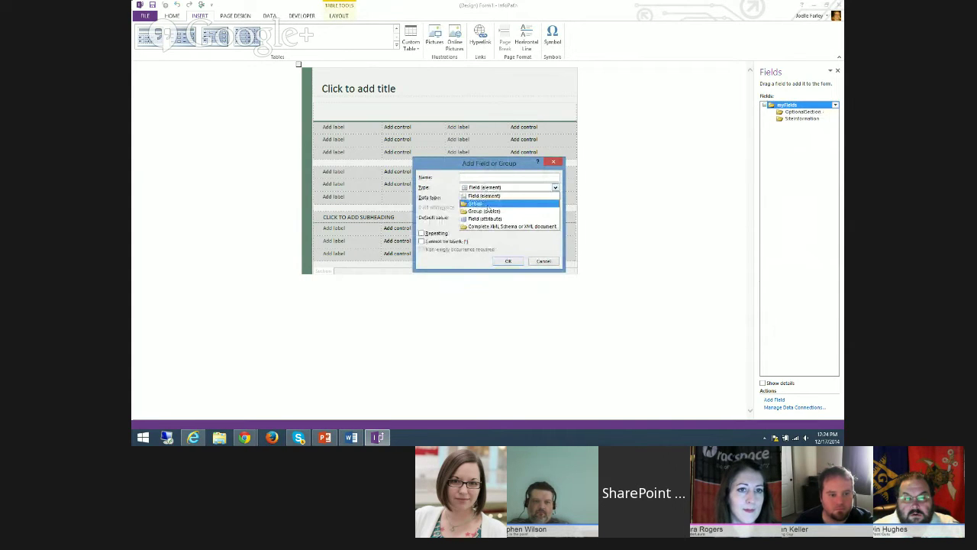
left_click(487, 203)
left_click(484, 176)
type("Cl")
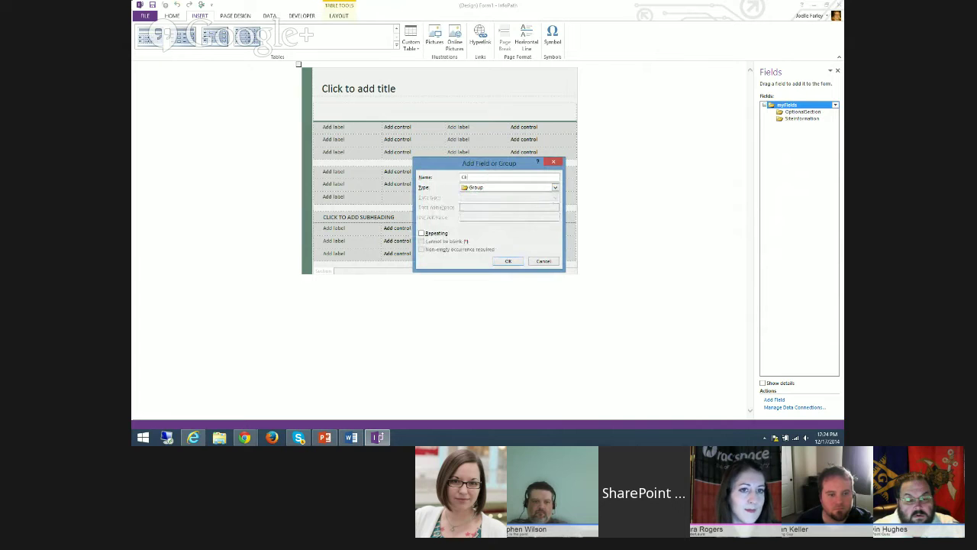
type("ientInformation")
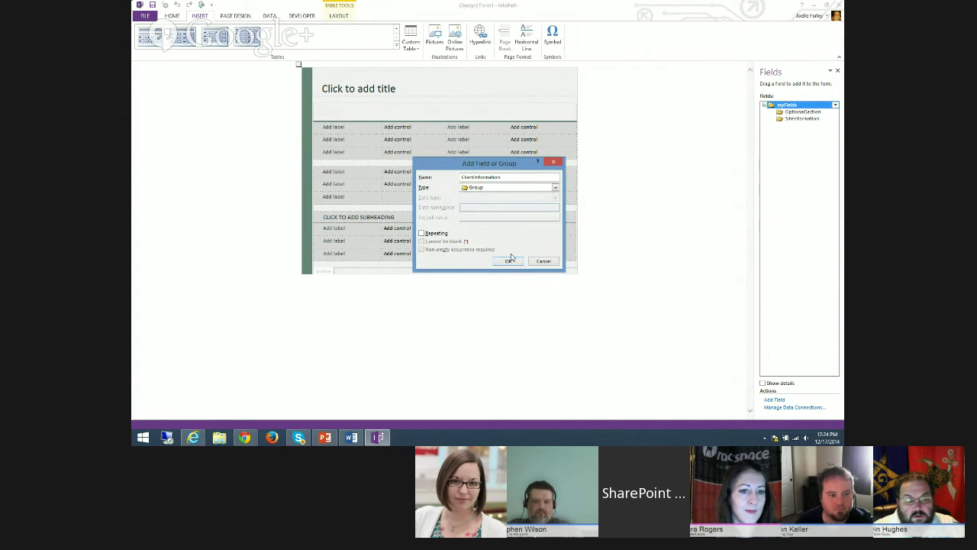
left_click(510, 260)
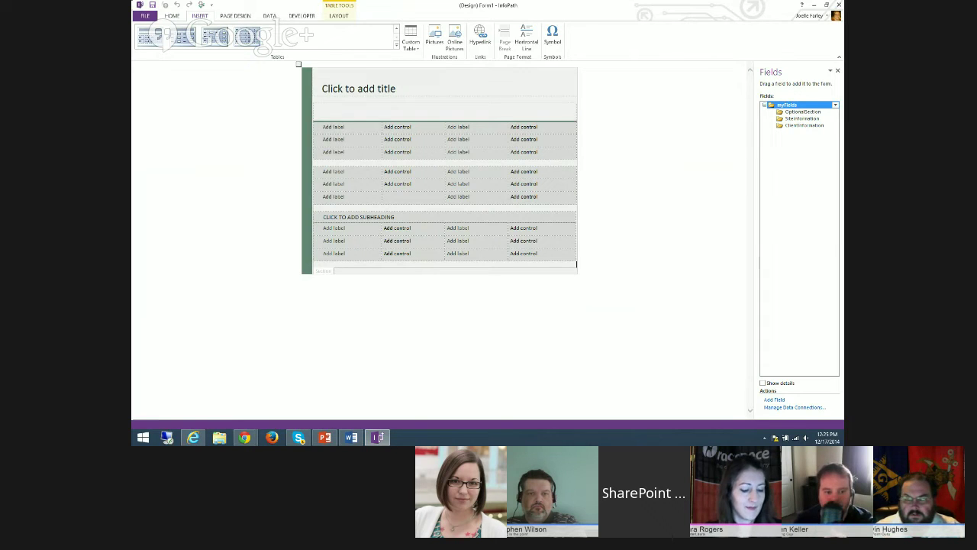
Step: Enter the heading "Client Information" above the first table of the form
left_click(244, 437)
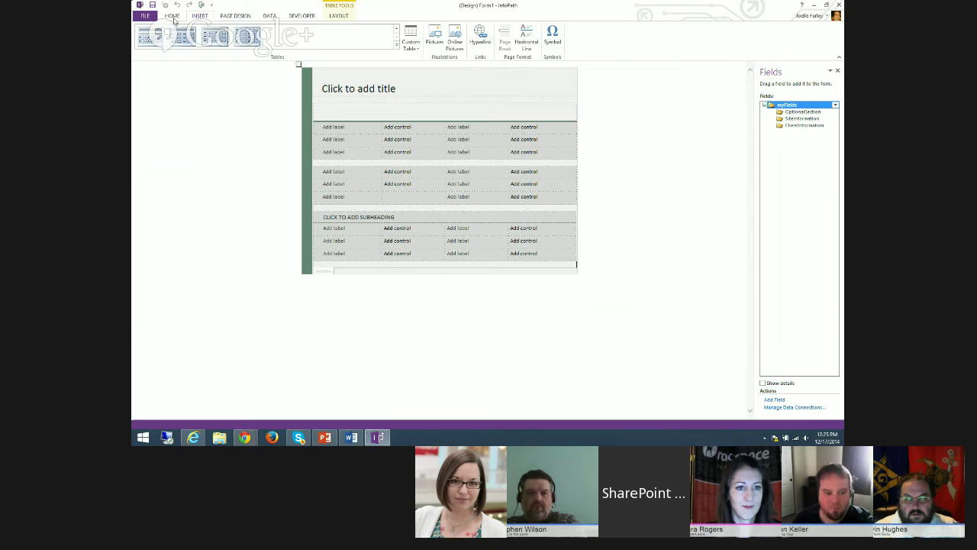
left_click(173, 16)
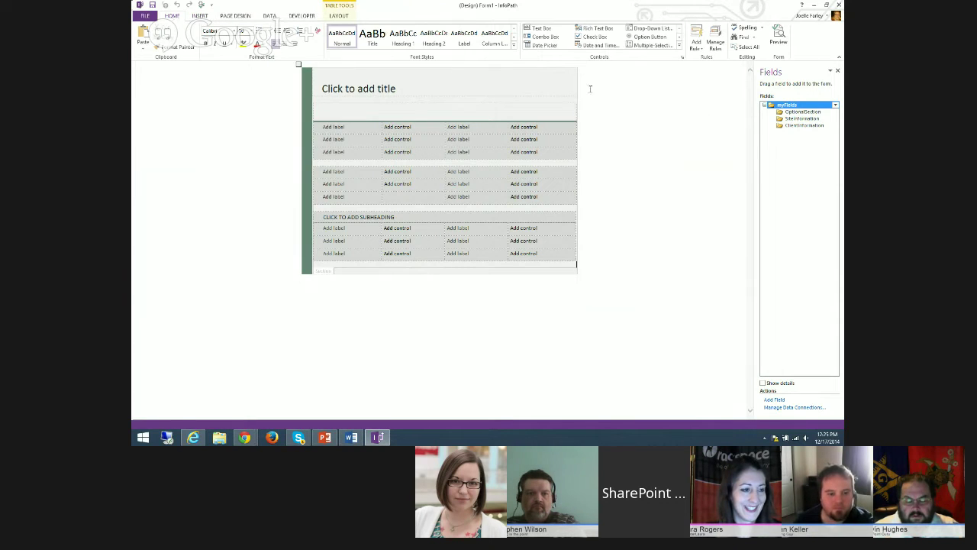
left_click(362, 128)
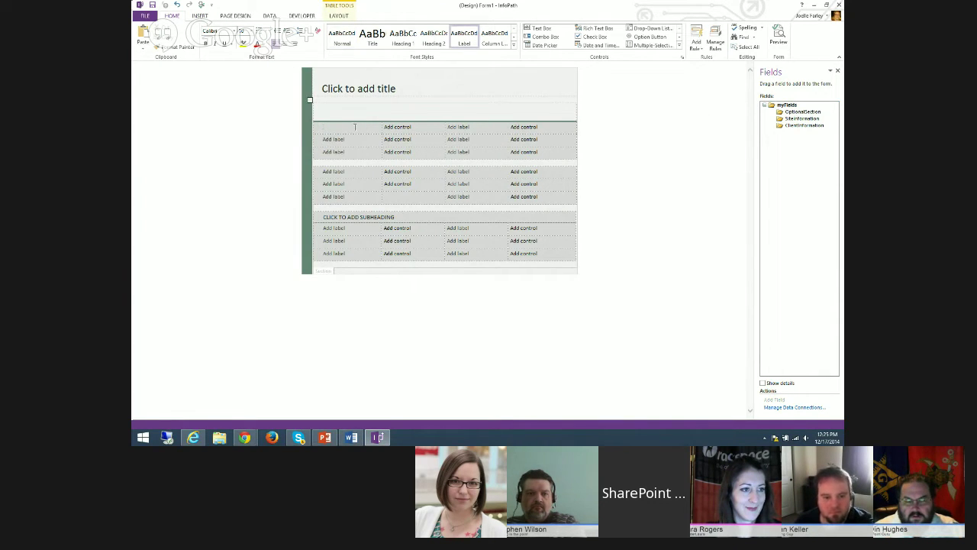
left_click(403, 127)
left_click(371, 111)
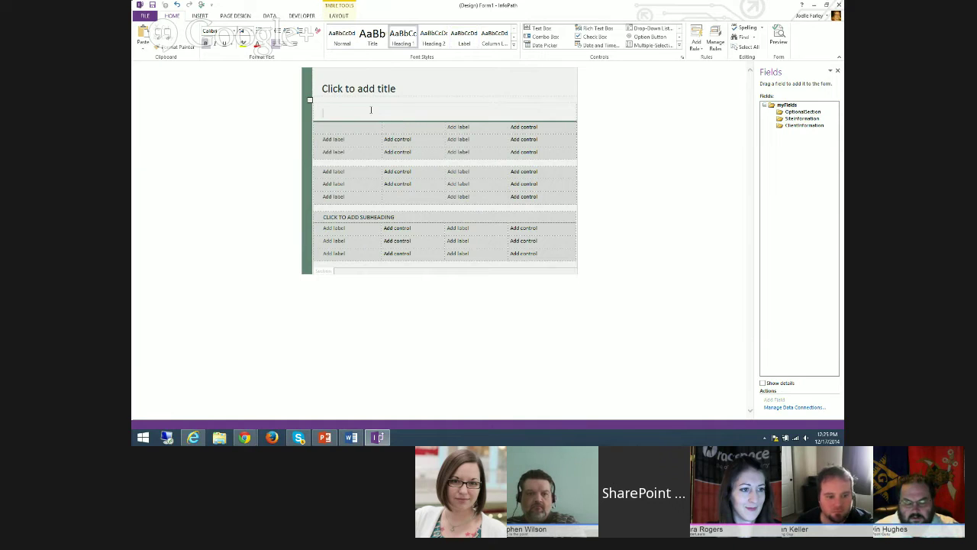
type("Client ")
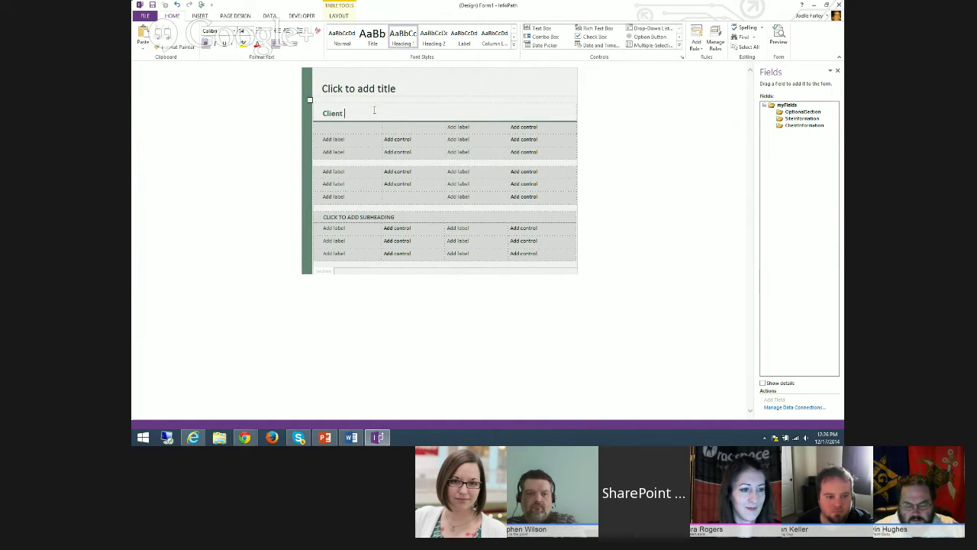
type("Information")
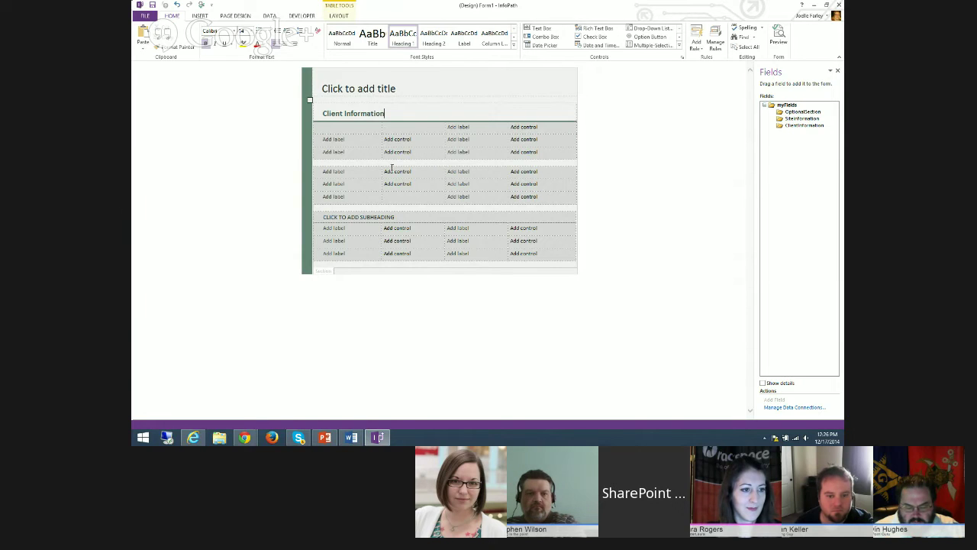
Step: Replace the second table with a four-column table headed "Site Information" and remove the extra blank line above it
left_click(355, 159)
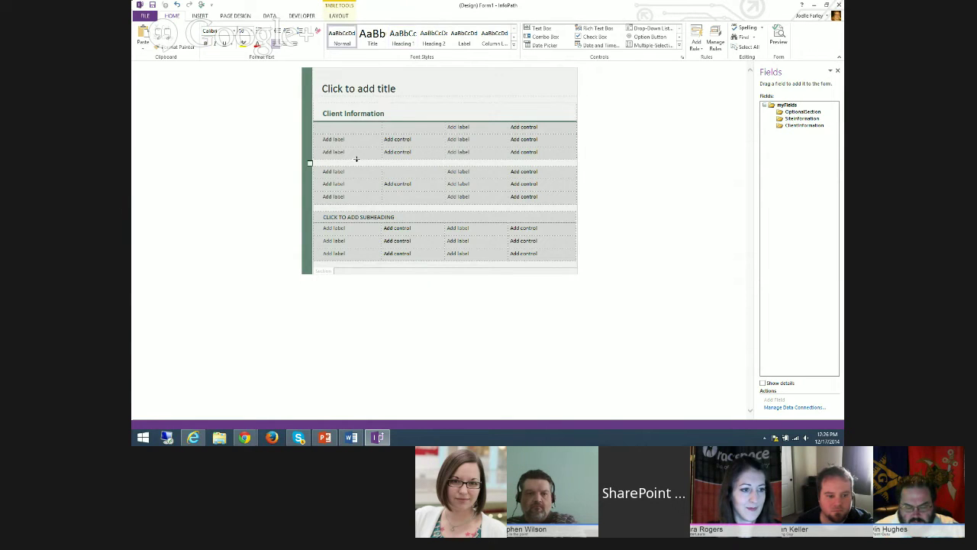
left_click_drag(356, 170, 527, 203)
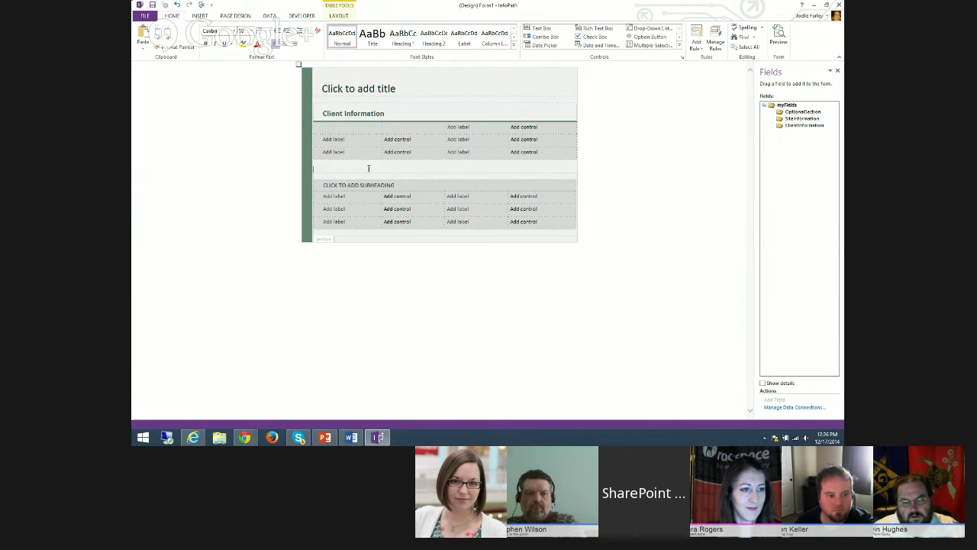
left_click(199, 15)
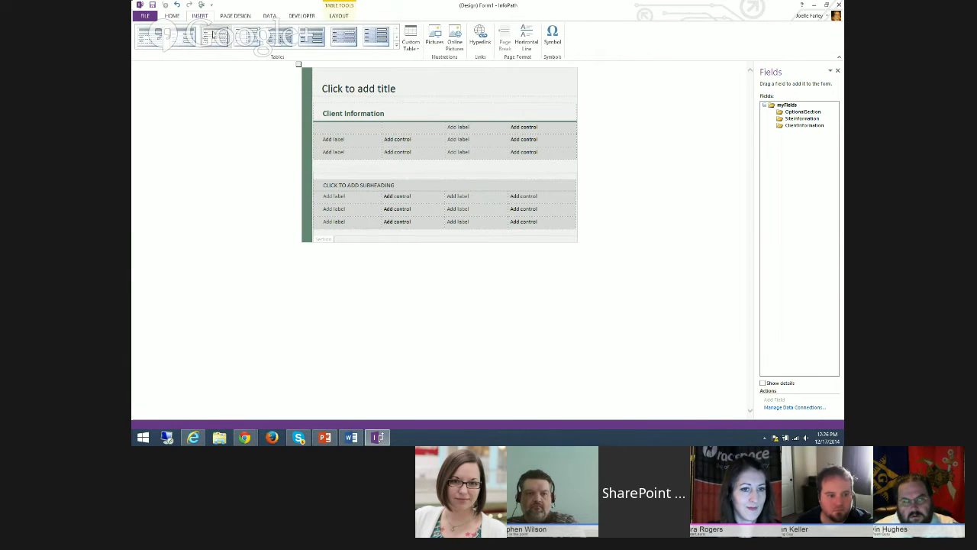
left_click(396, 45)
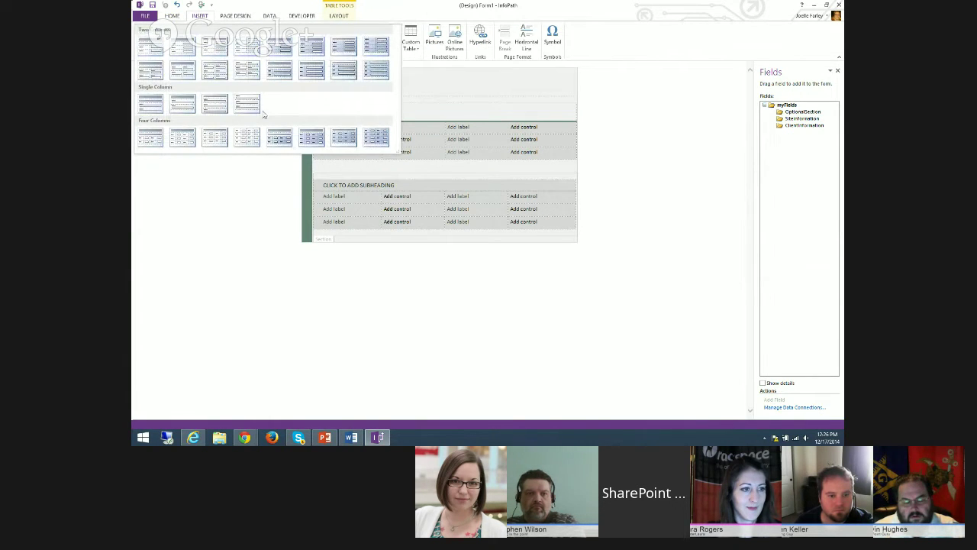
left_click(313, 136)
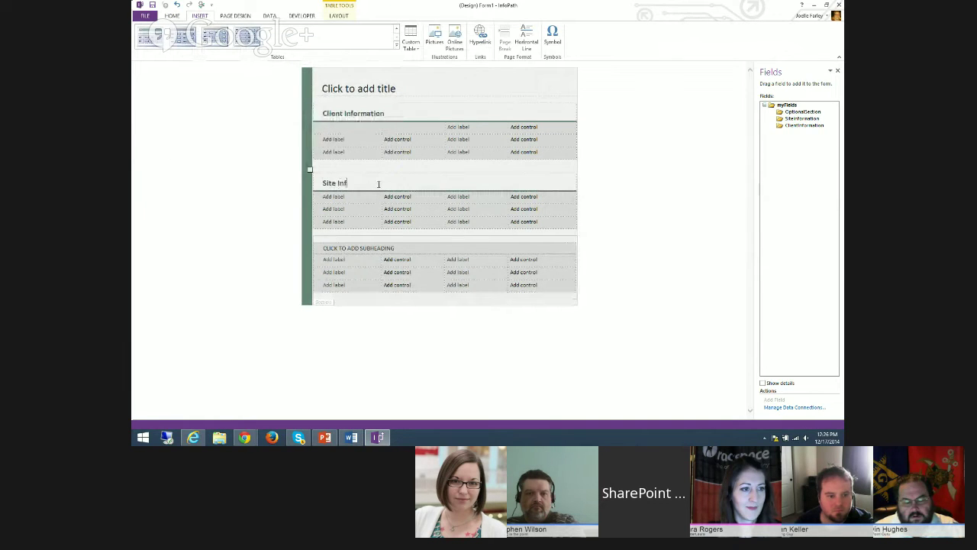
type("n")
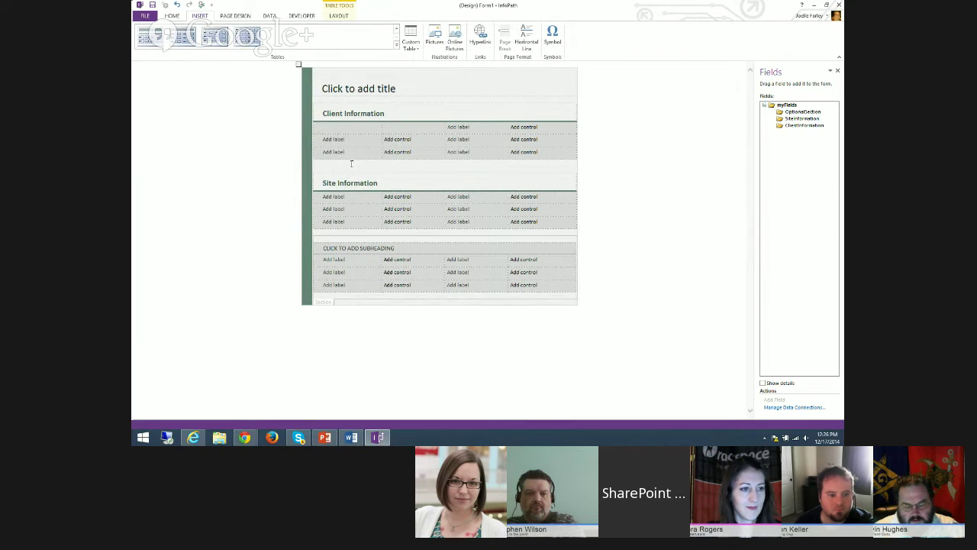
key("Delete")
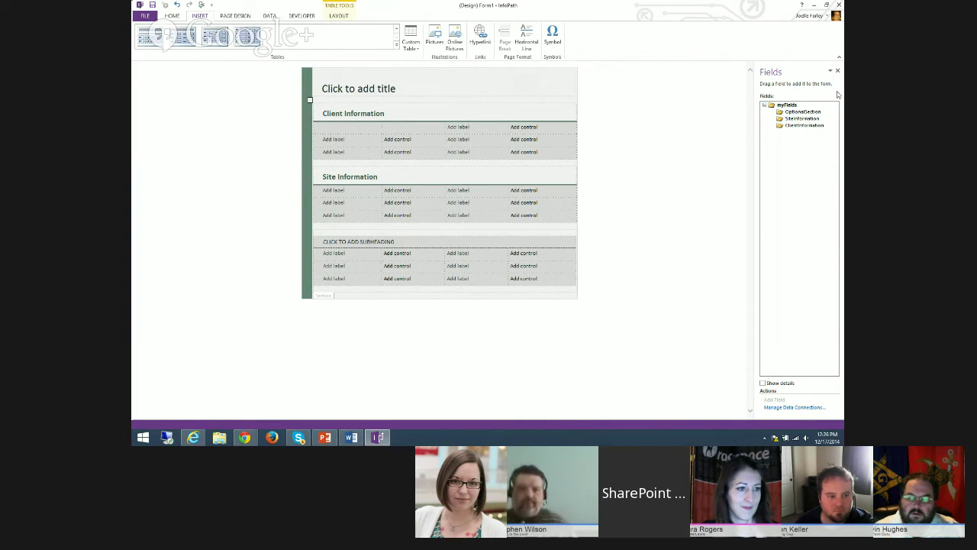
Step: Add a text field element named ClientName to the ClientInformation group
left_click(835, 125)
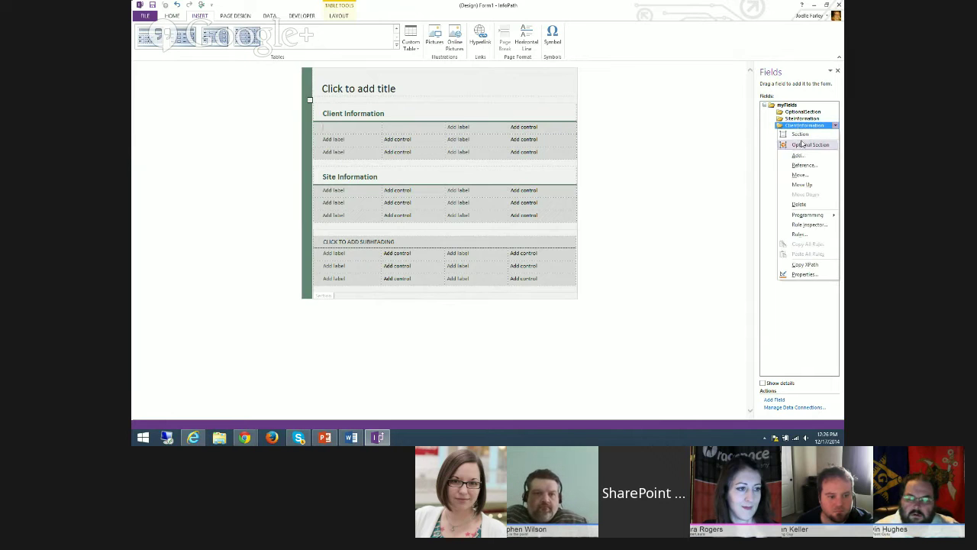
left_click(799, 156)
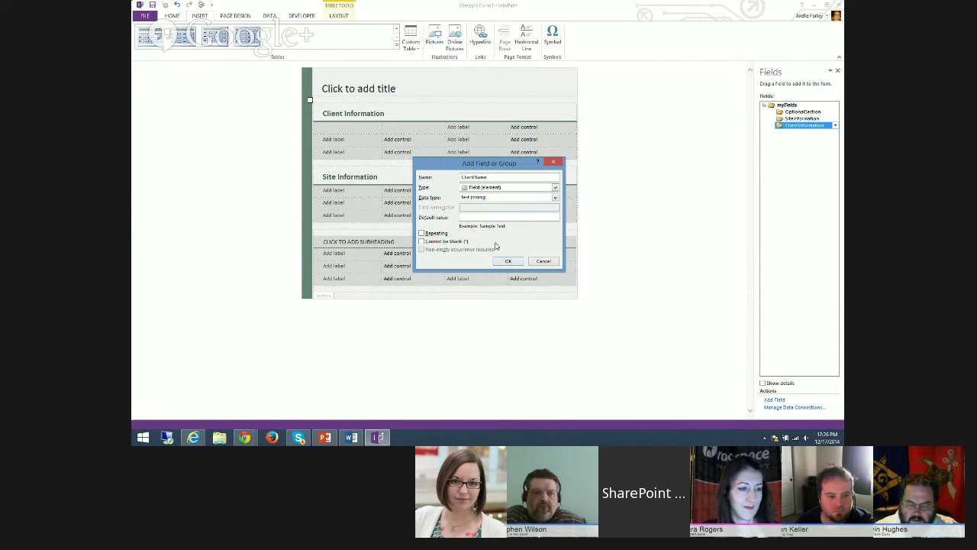
left_click(505, 262)
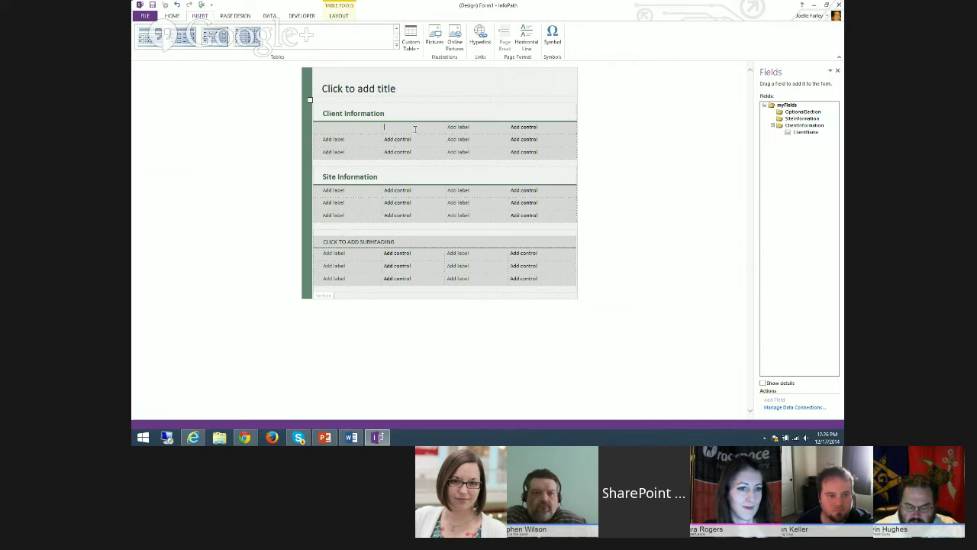
Step: Insert the ClientName field as a text box in the first Client Information row and label it "Client Name"
right_click(804, 135)
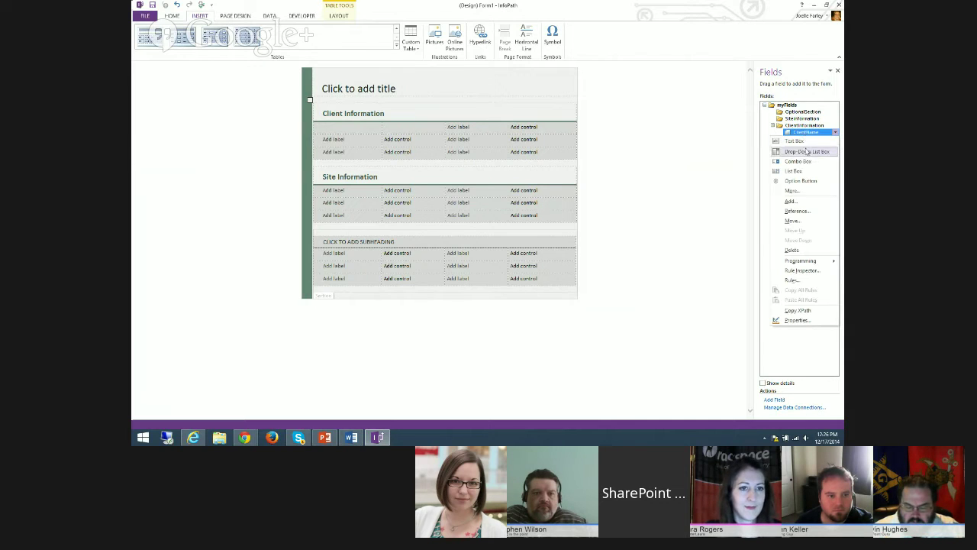
left_click(795, 141)
left_click(372, 126)
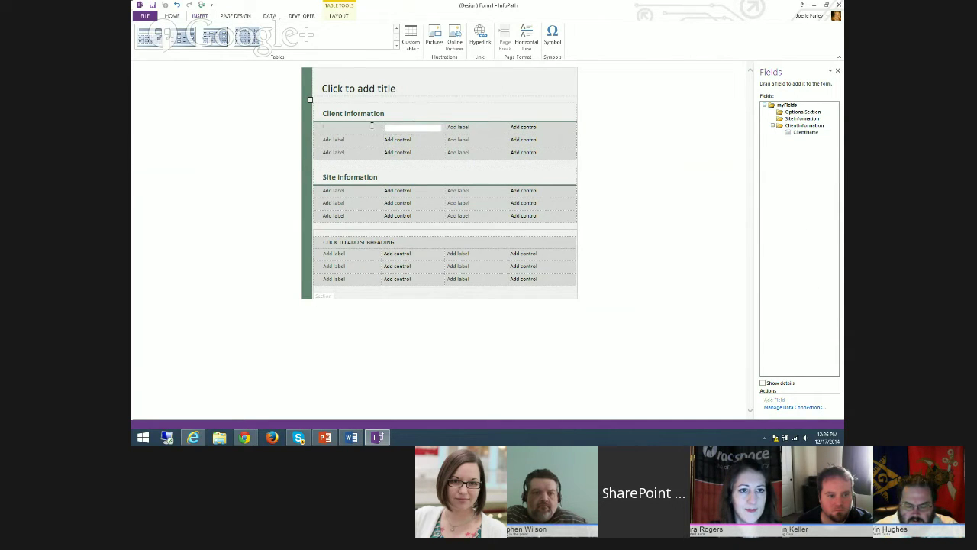
type("Client Name")
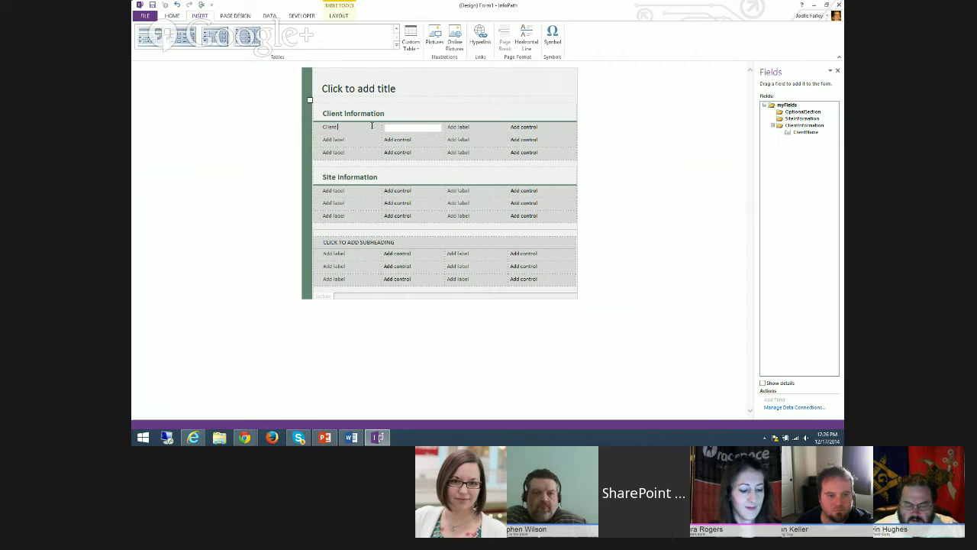
key("Tab")
left_click(389, 128)
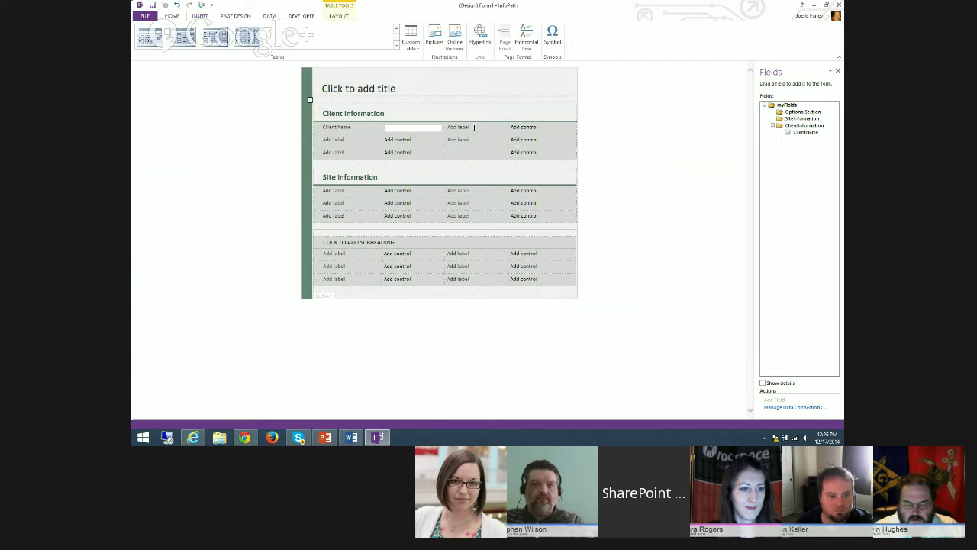
Step: Add a text field element named ClientID to the ClientInformation group
left_click(469, 128)
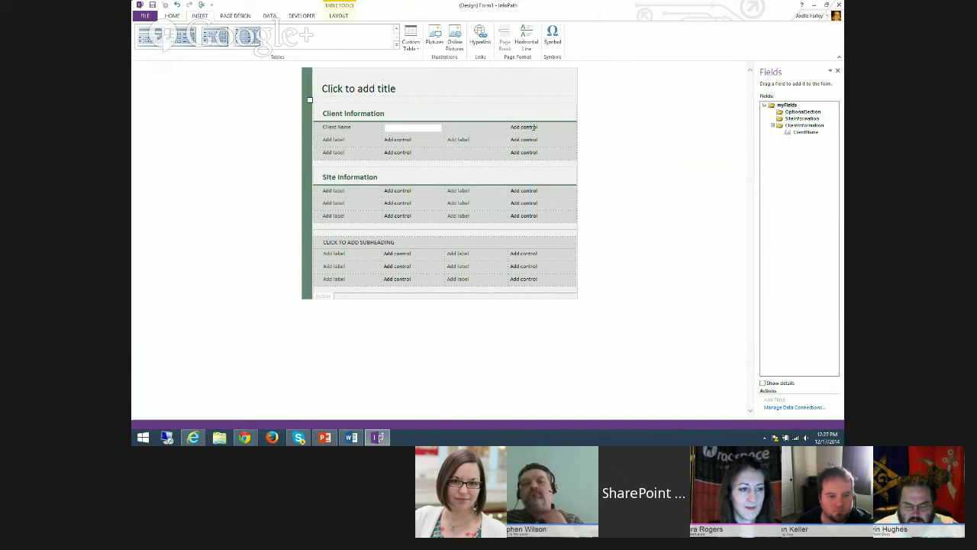
left_click(801, 126)
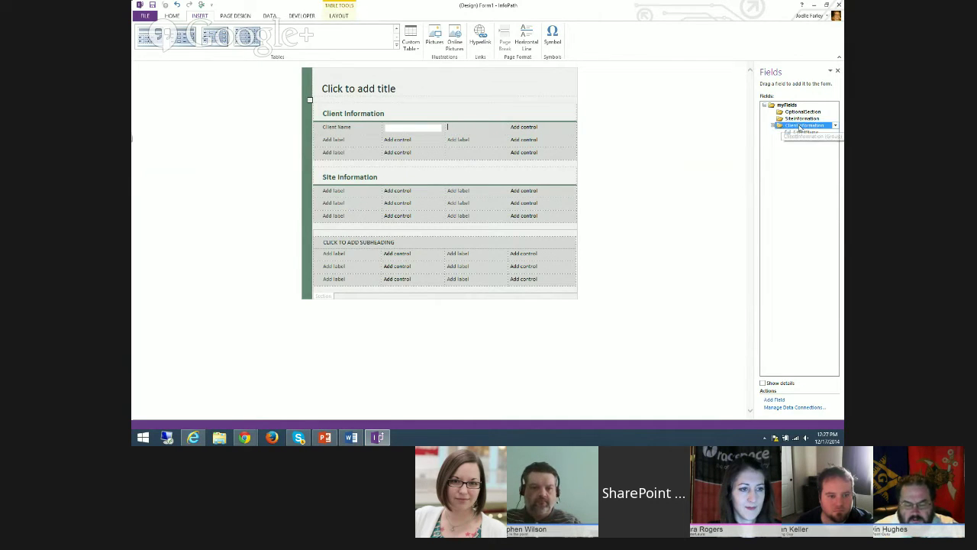
right_click(801, 125)
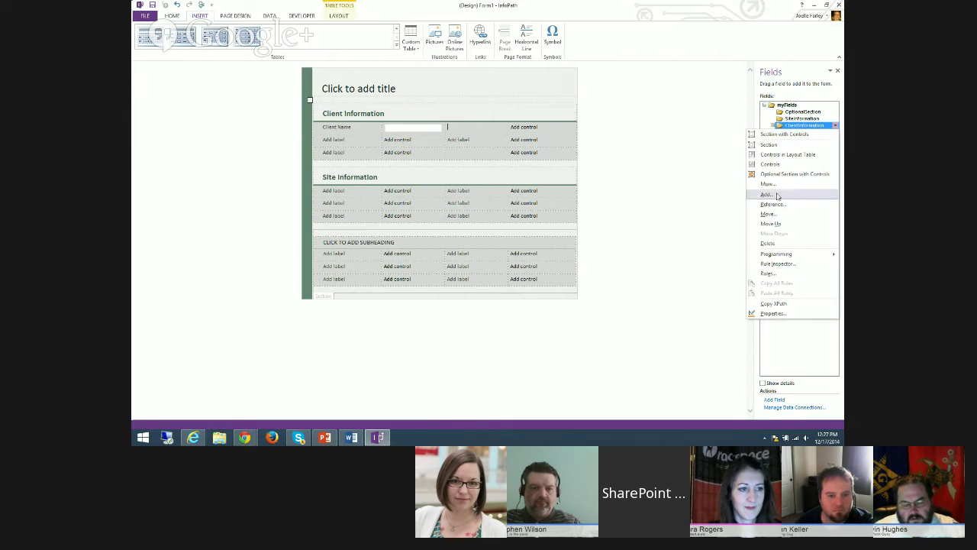
left_click(778, 195)
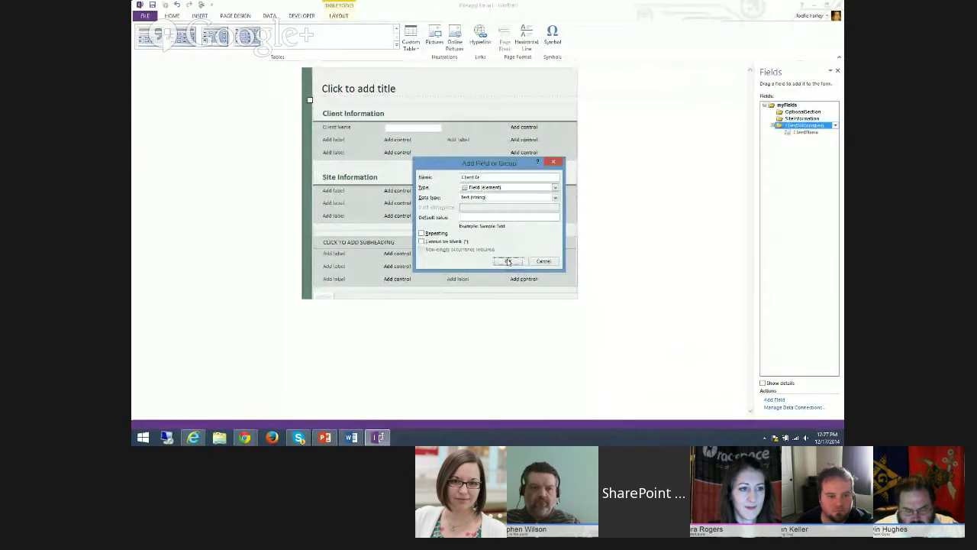
left_click(508, 261)
Step: Place the ClientID field as a text box in the first row's last cell and label it "Client ID"
right_click(797, 139)
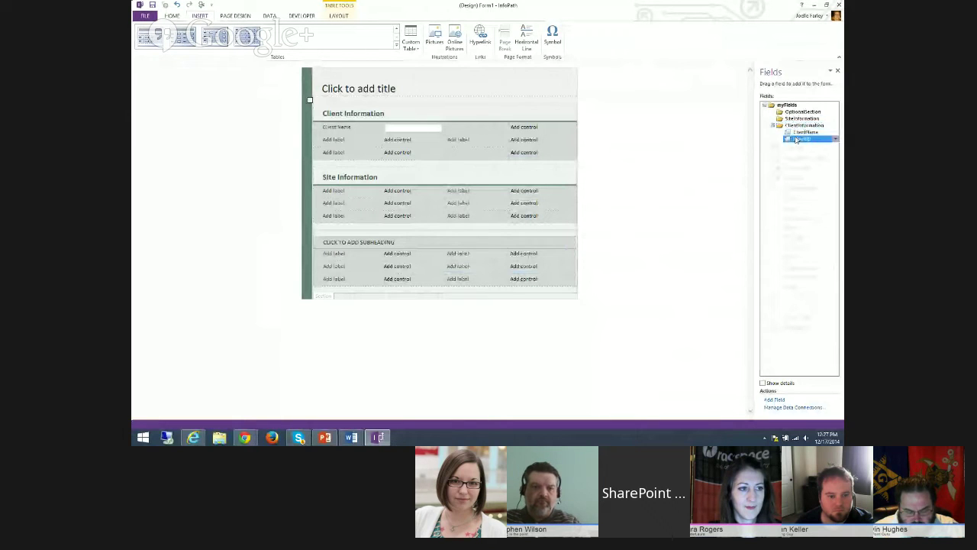
left_click_drag(796, 138, 539, 126)
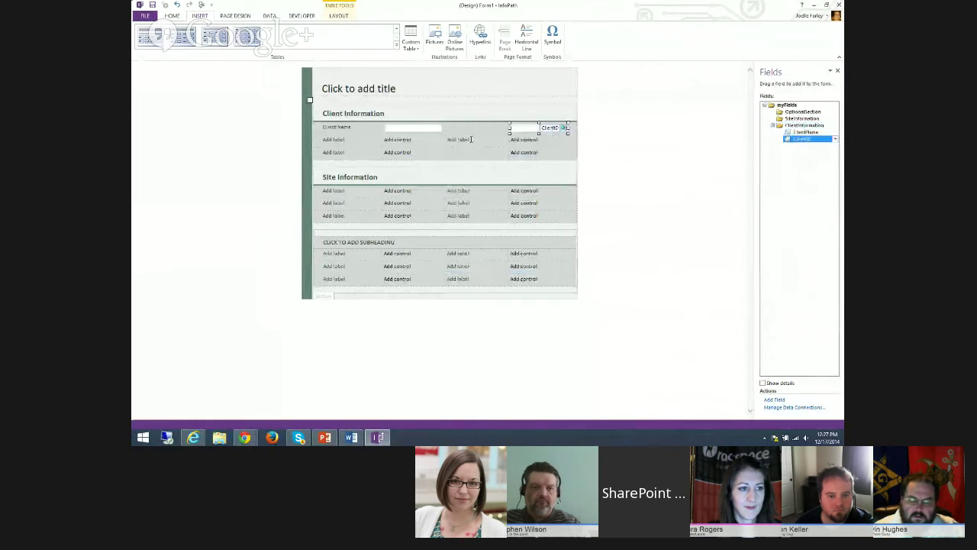
left_click(483, 126)
type("Client")
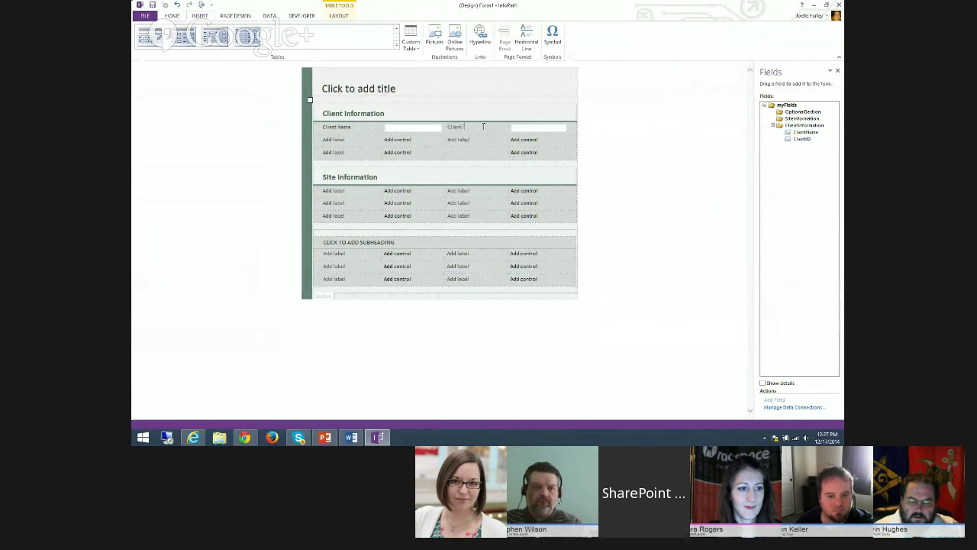
type(" ID")
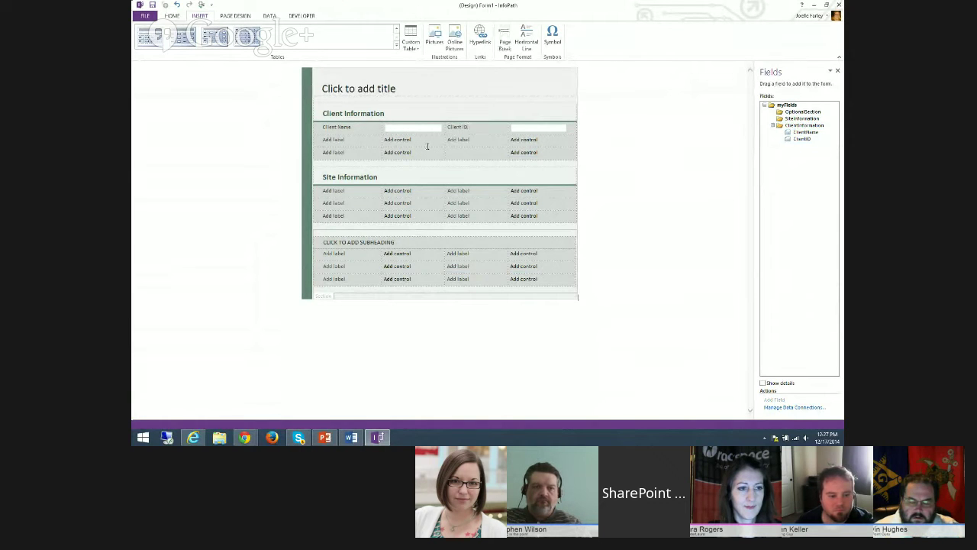
Step: Add a text field element named Region to the ClientInformation group
left_click(360, 142)
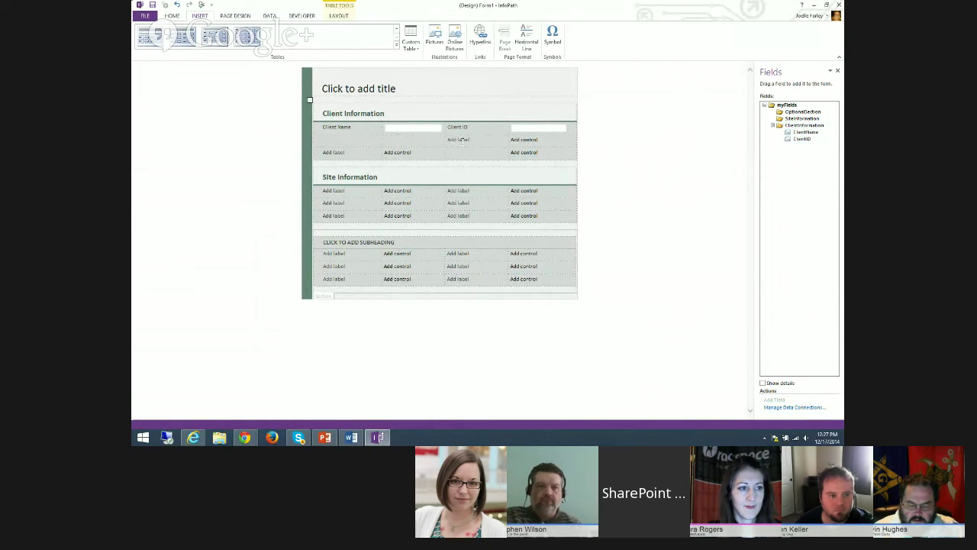
left_click(794, 126)
right_click(794, 126)
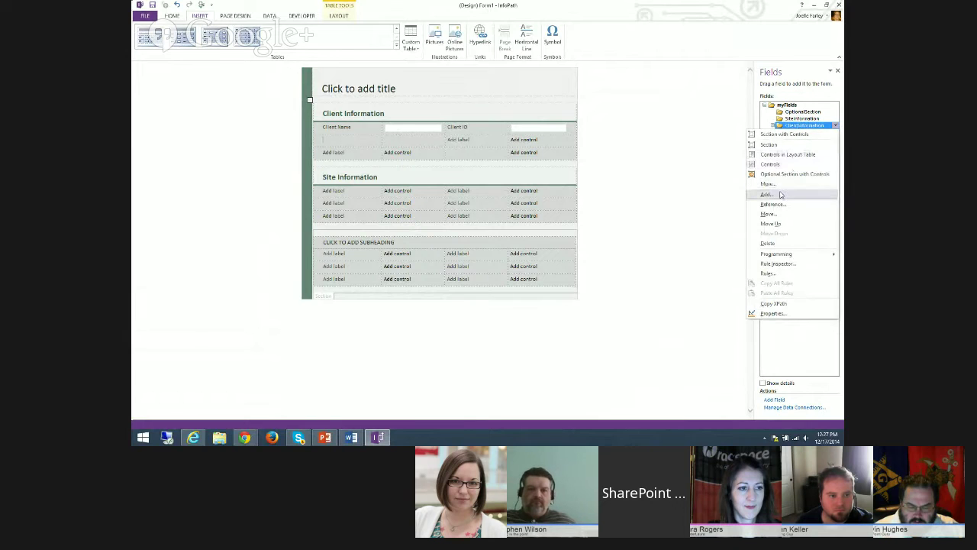
left_click(780, 193)
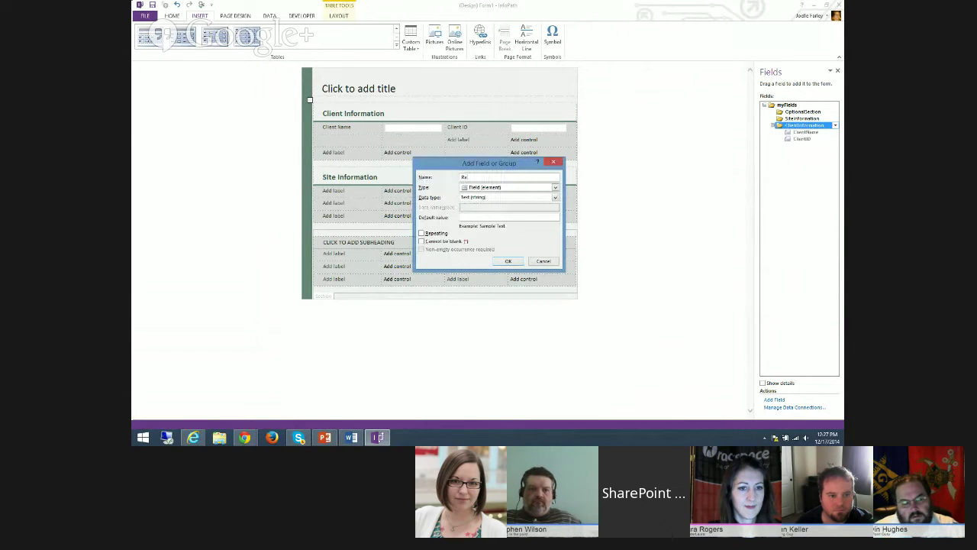
key("Return")
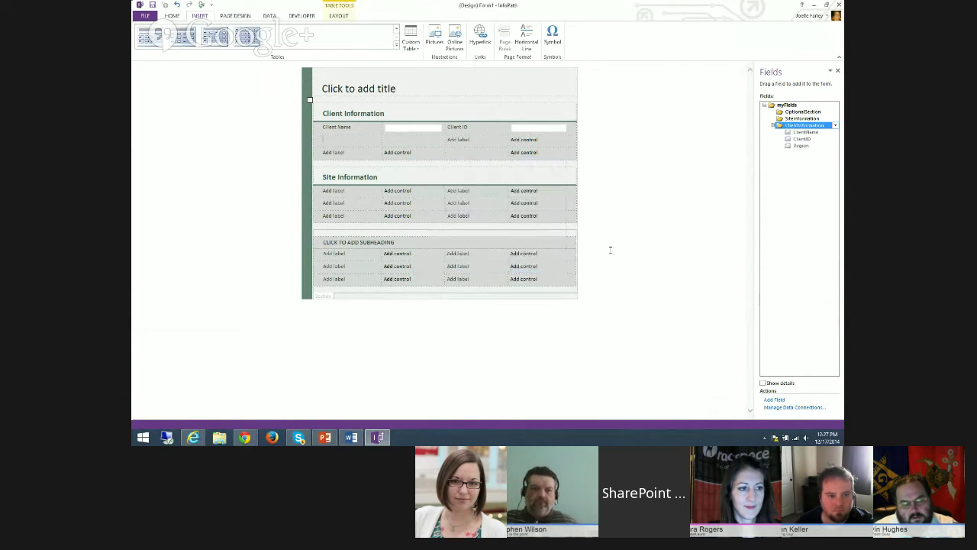
right_click(802, 146)
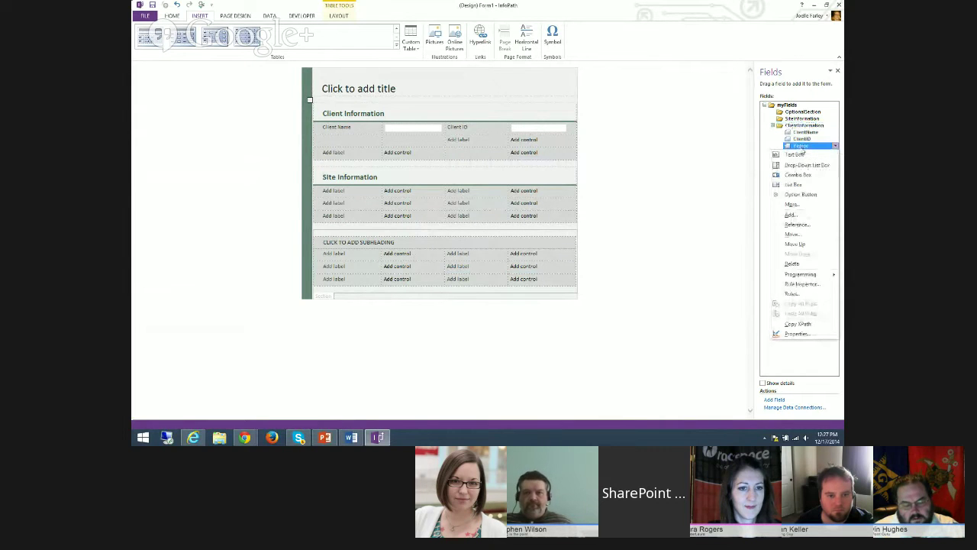
key("Escape")
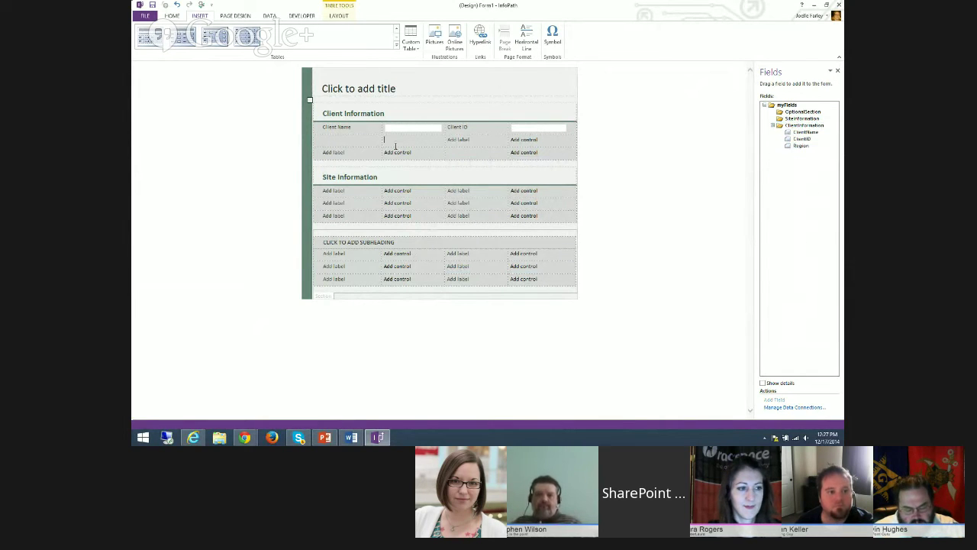
right_click(797, 146)
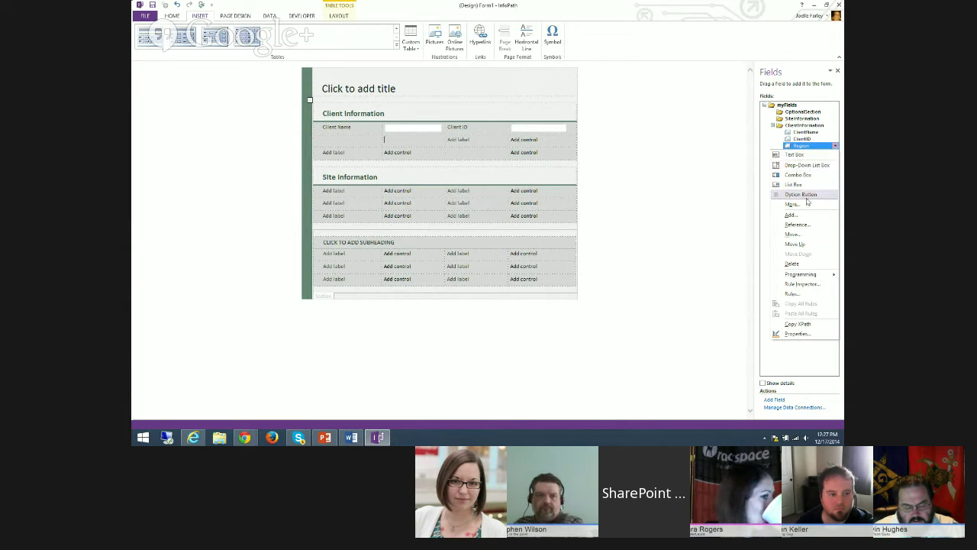
left_click(792, 205)
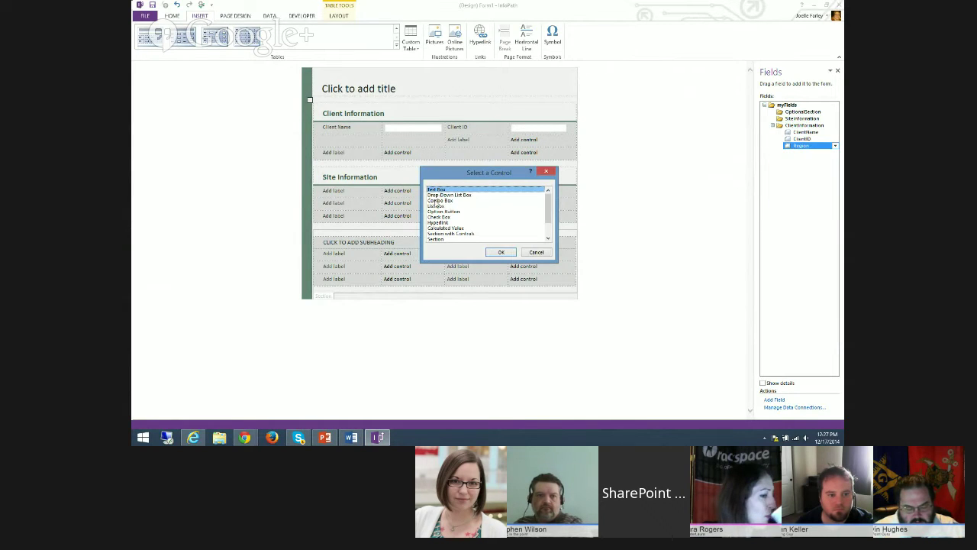
left_click(536, 252)
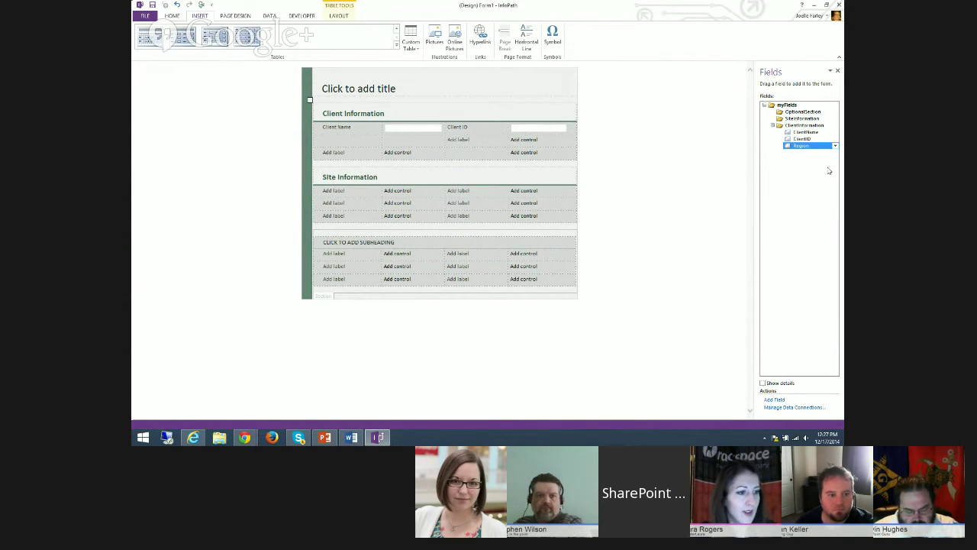
Step: Insert the Region field as a drop-down list box in the second Client Information row and label it "Region"
left_click(835, 145)
left_click(801, 165)
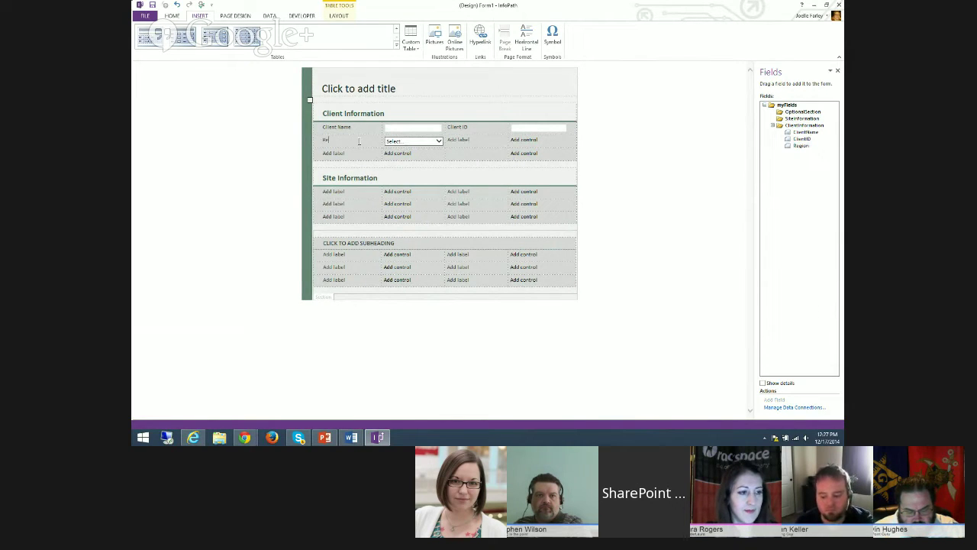
left_click(412, 141)
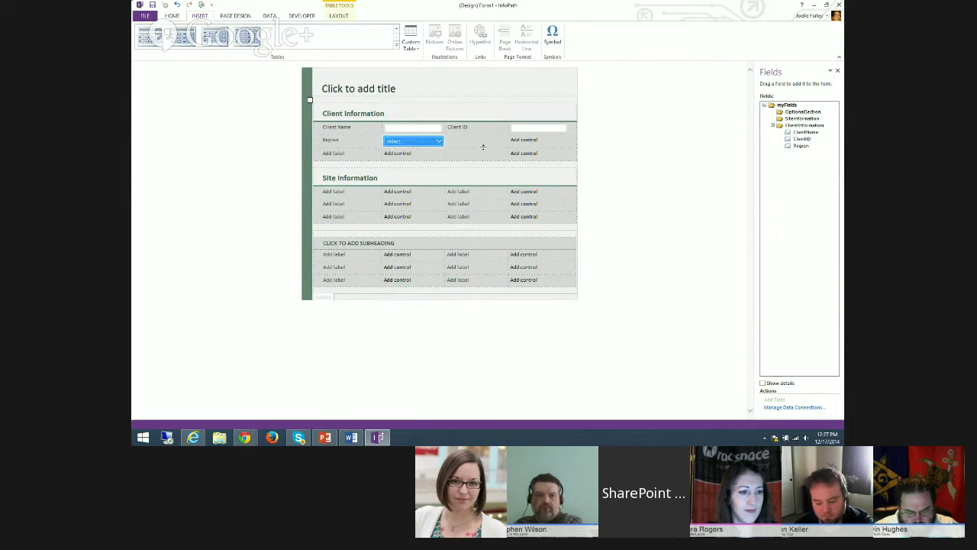
Step: Add a text field named State to the ClientInformation group and place it as a text box labelled "State" beside Region
left_click(487, 143)
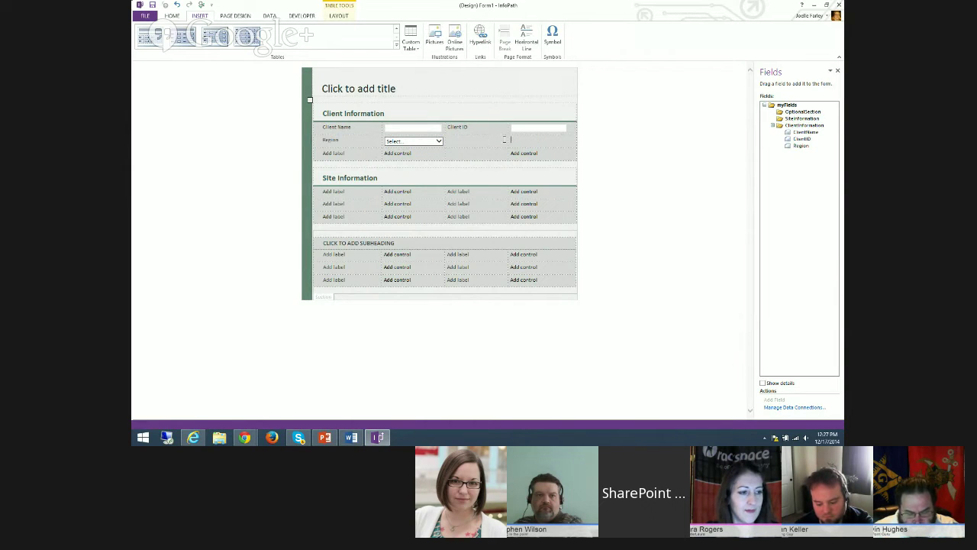
left_click(804, 125)
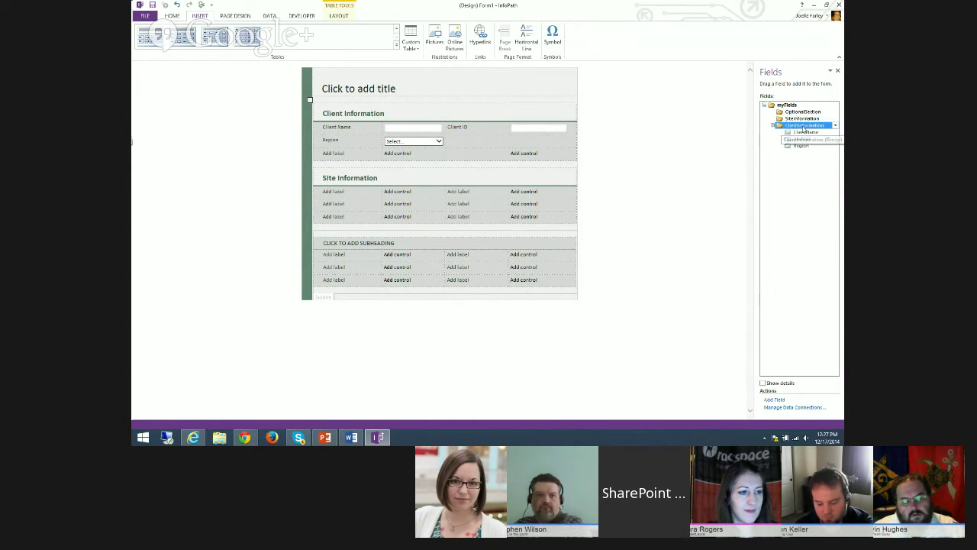
right_click(804, 125)
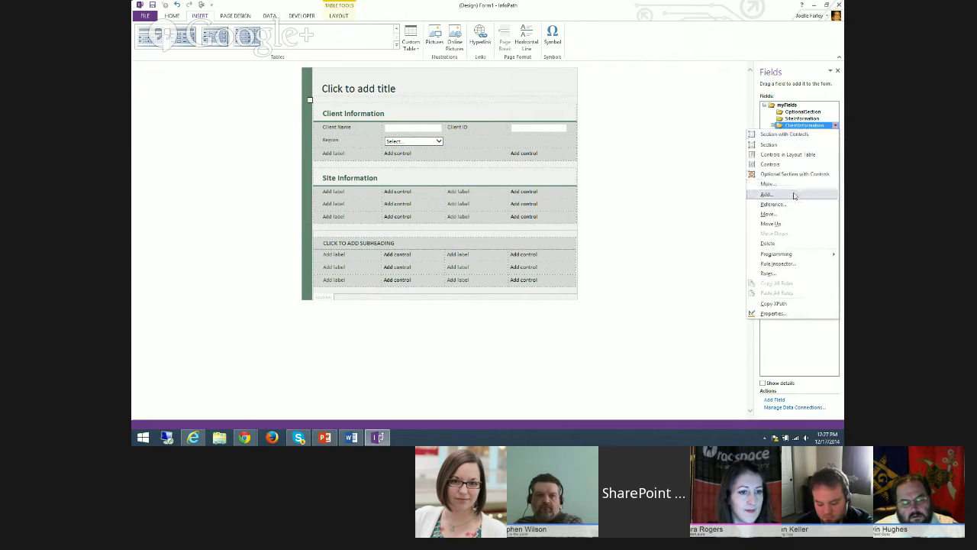
left_click(794, 196)
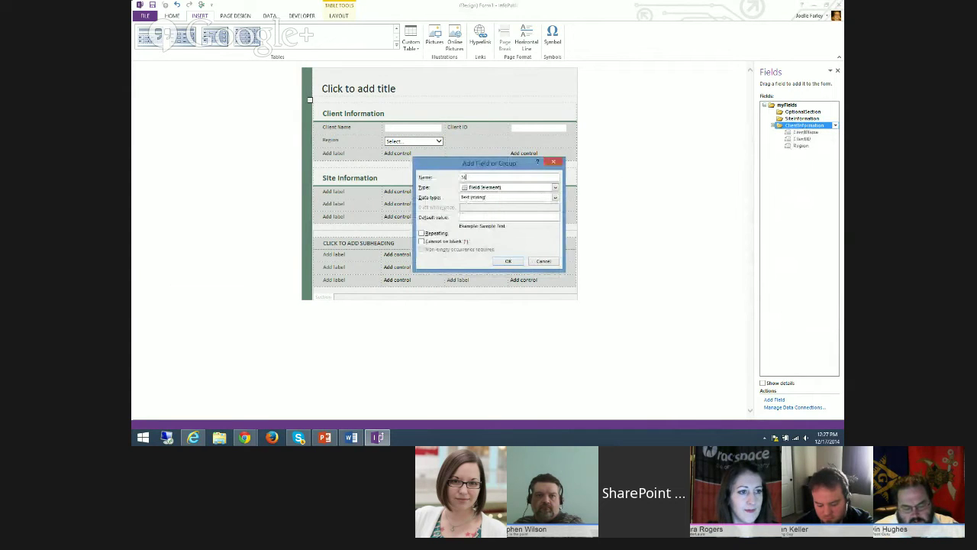
type("State")
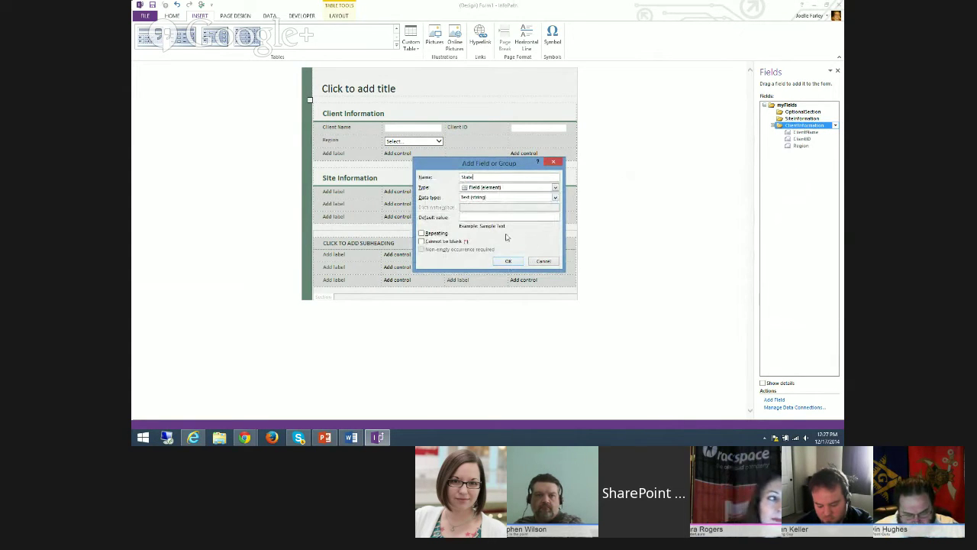
left_click(507, 260)
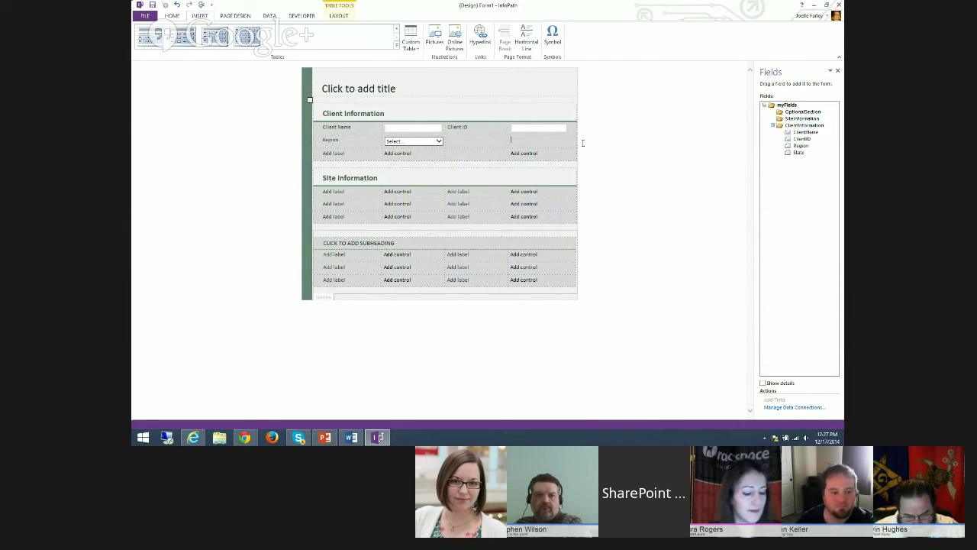
left_click(807, 153)
left_click(458, 140)
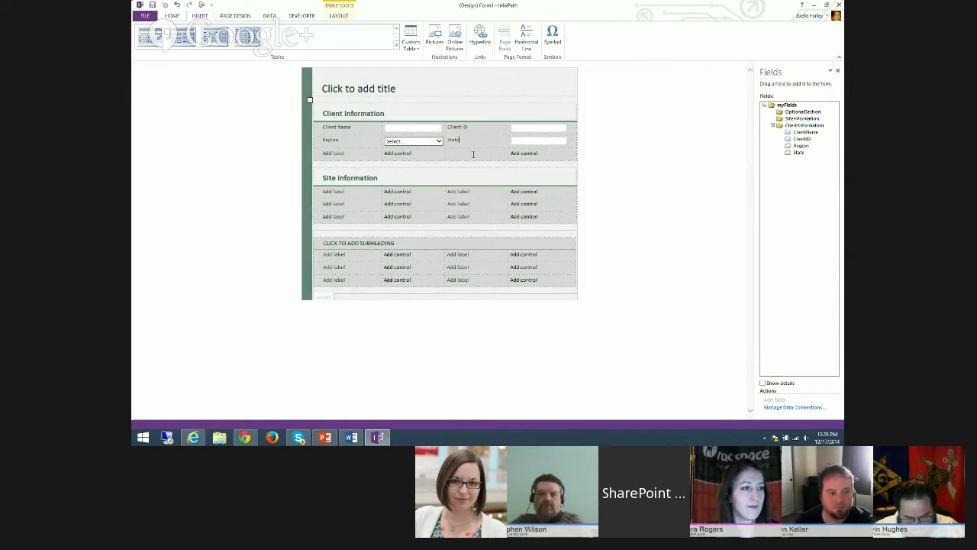
Step: Delete the unused third row of the Client Information table and collapse the ClientInformation group in the data source
left_click_drag(337, 153, 520, 151)
right_click(519, 151)
mouse_move(579, 211)
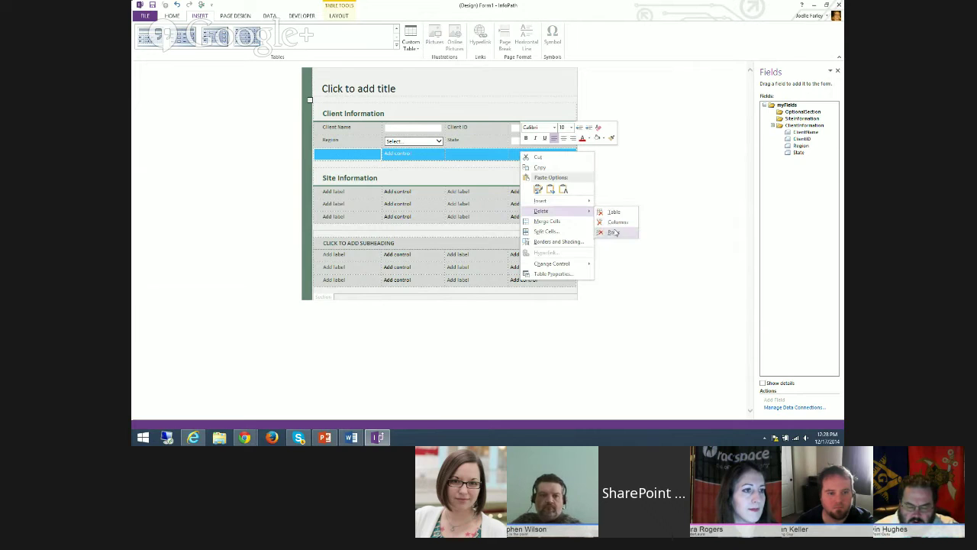
left_click(614, 232)
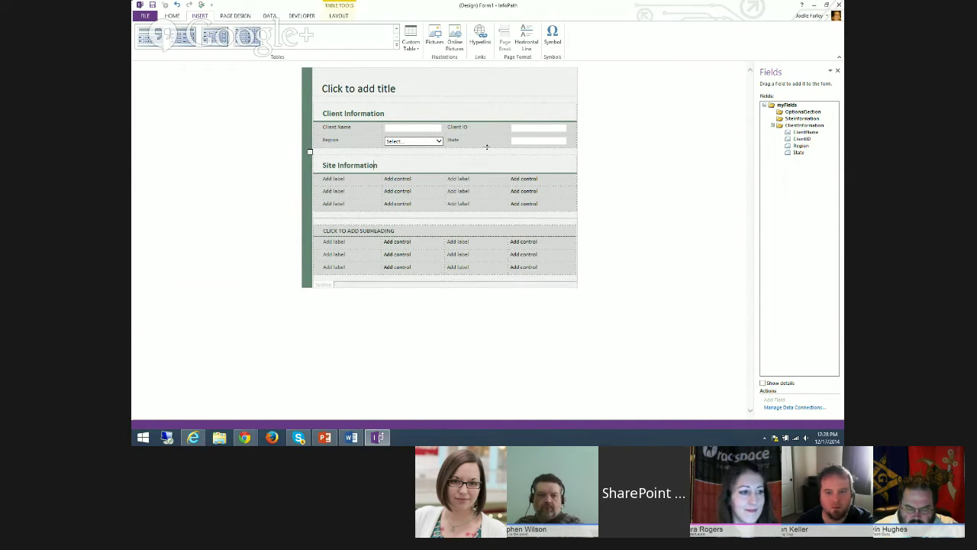
left_click(771, 126)
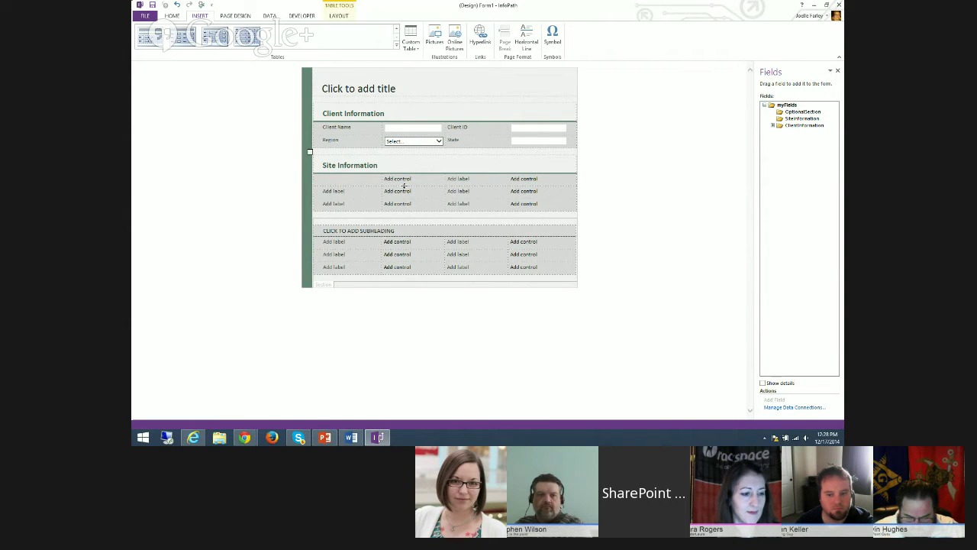
Step: Enter "External Site Request" as the form's title
left_click(358, 81)
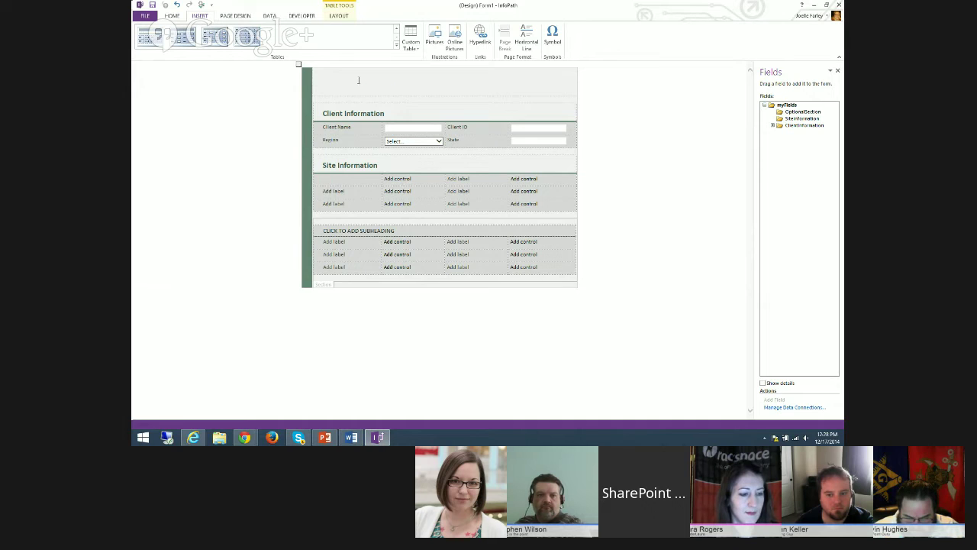
key("BackSpace")
key("BackSpace")
key("BackSpace")
key("BackSpace")
key("BackSpace")
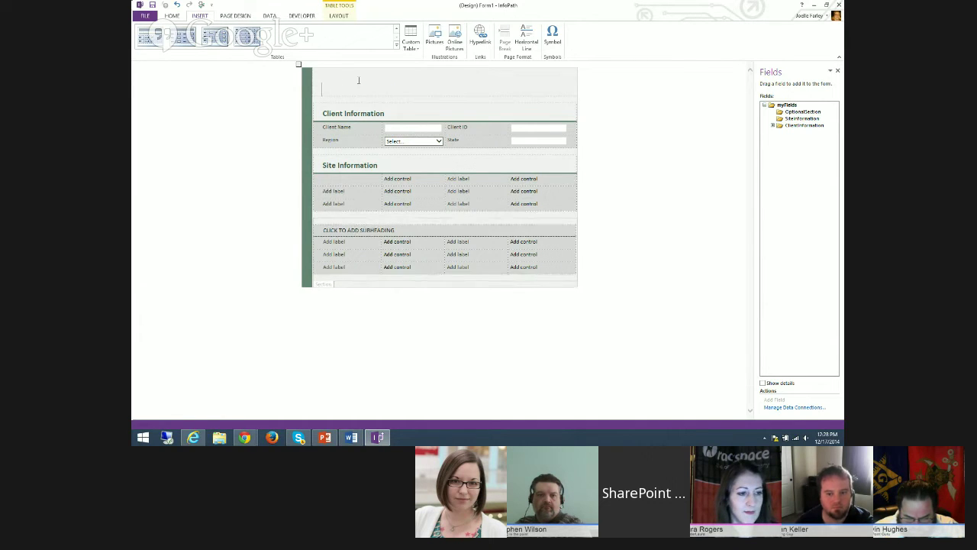
type("Externm")
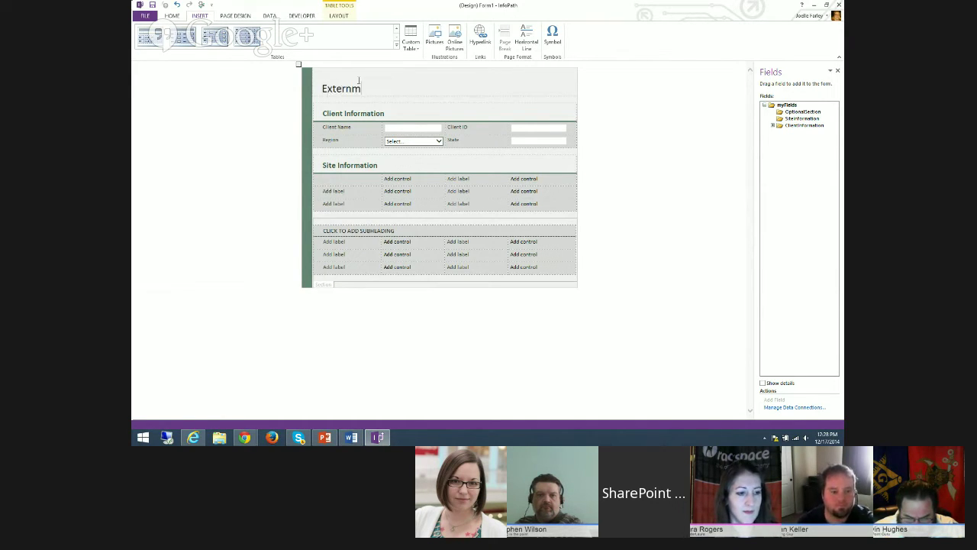
type("l Site Request")
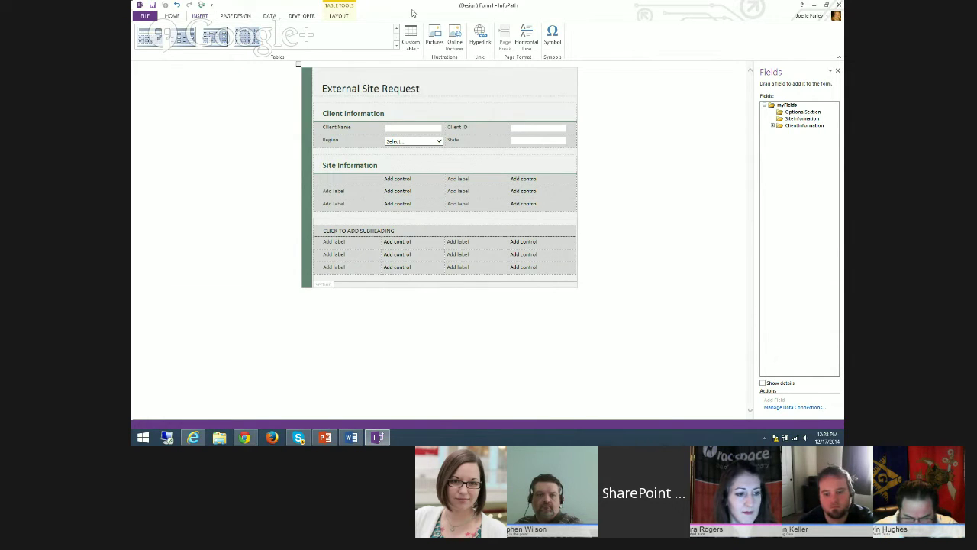
Step: Add a text field element named SiteName to the SiteInformation group
left_click(371, 163)
left_click(801, 118)
left_click(835, 118)
left_click(799, 149)
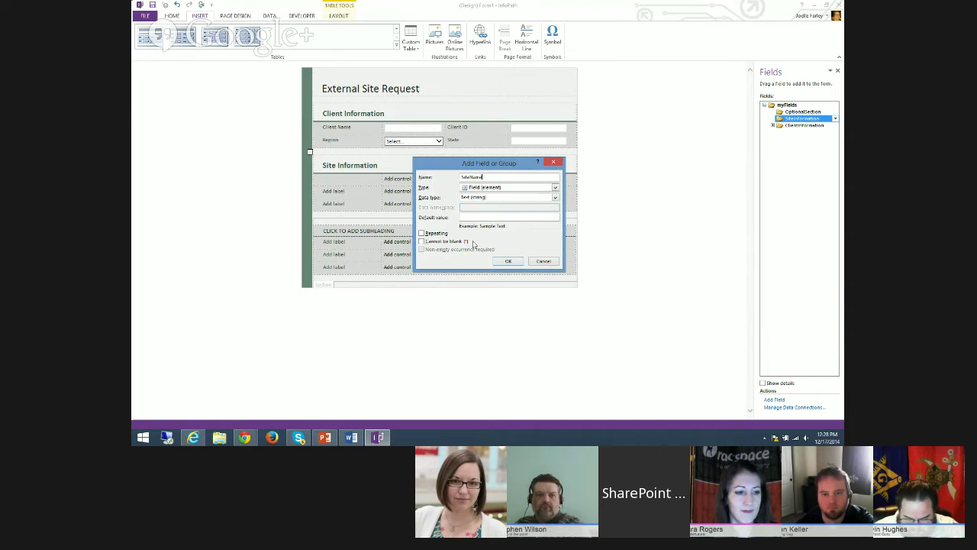
left_click(504, 262)
Step: Insert the SiteName field as a text box in the first Site Information row and label it "Site Name"
left_click(835, 125)
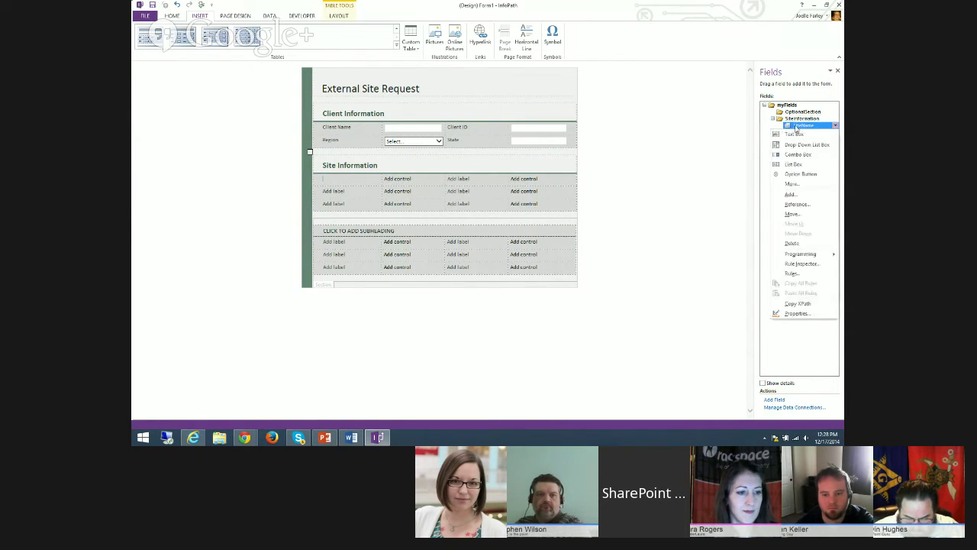
left_click(794, 135)
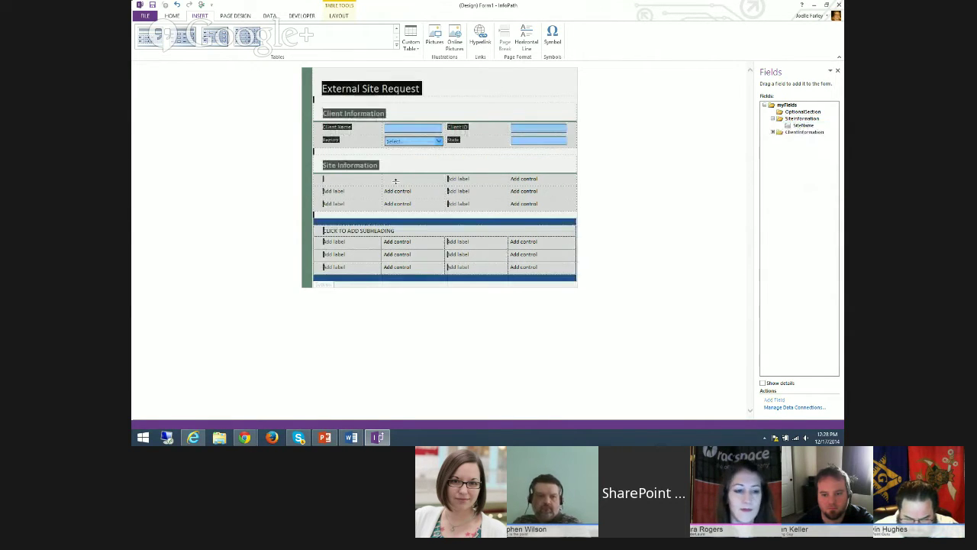
left_click(835, 125)
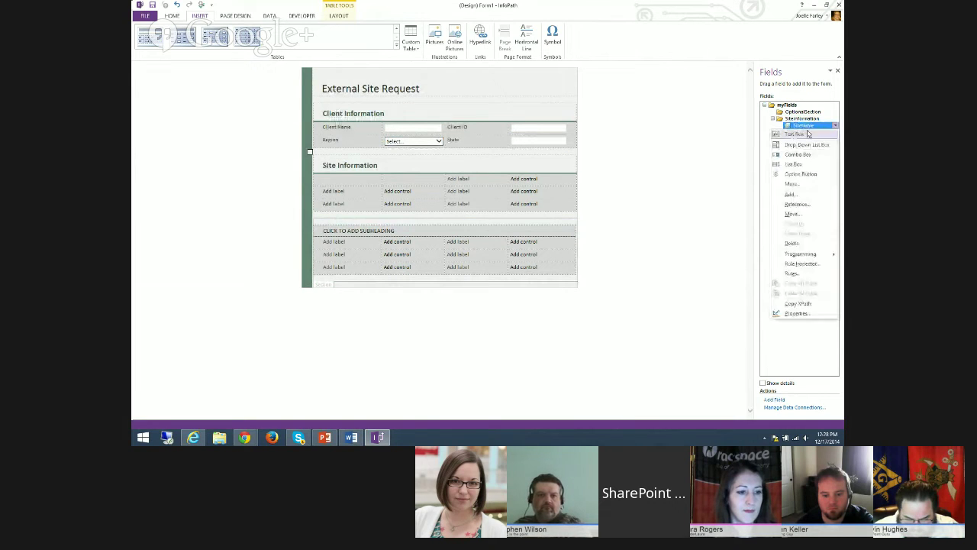
left_click(794, 134)
left_click(369, 180)
type("S")
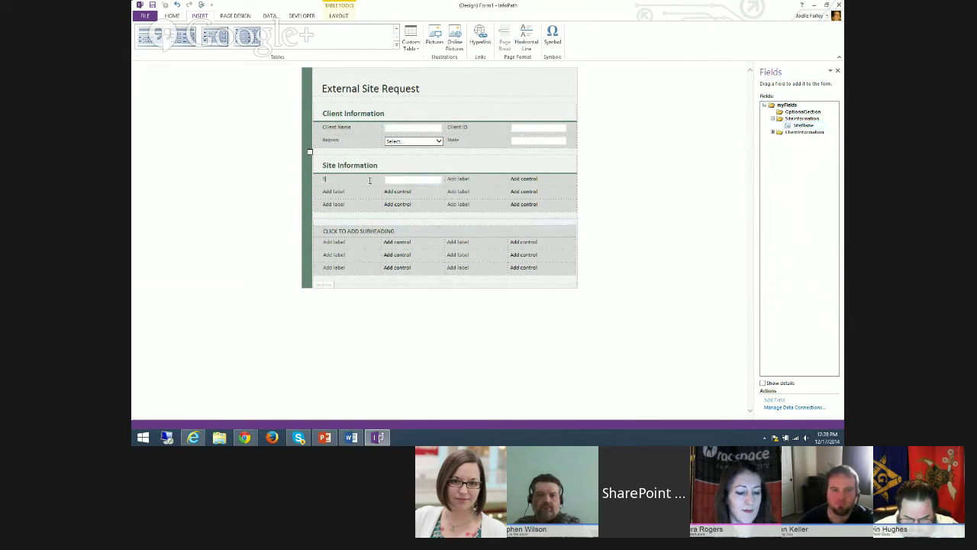
type("ite Name")
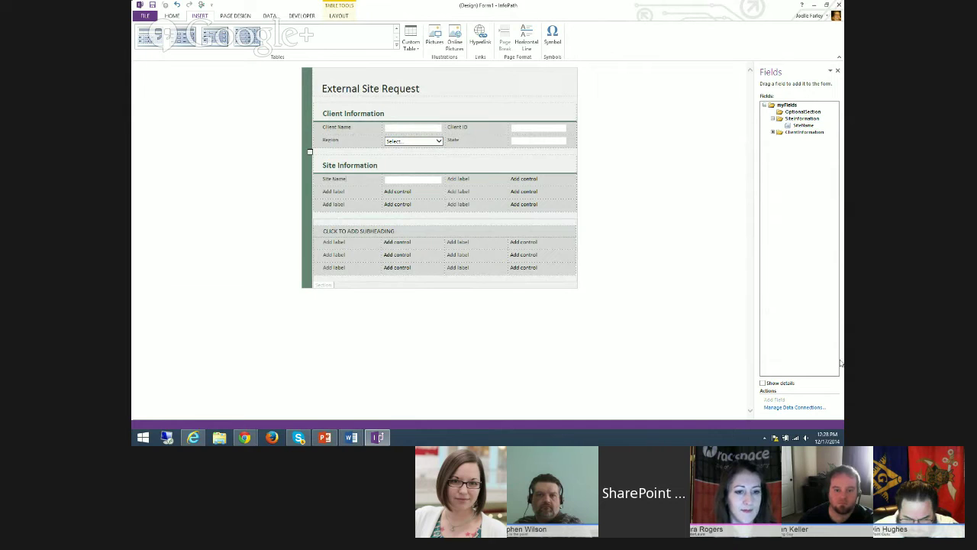
left_click(806, 125)
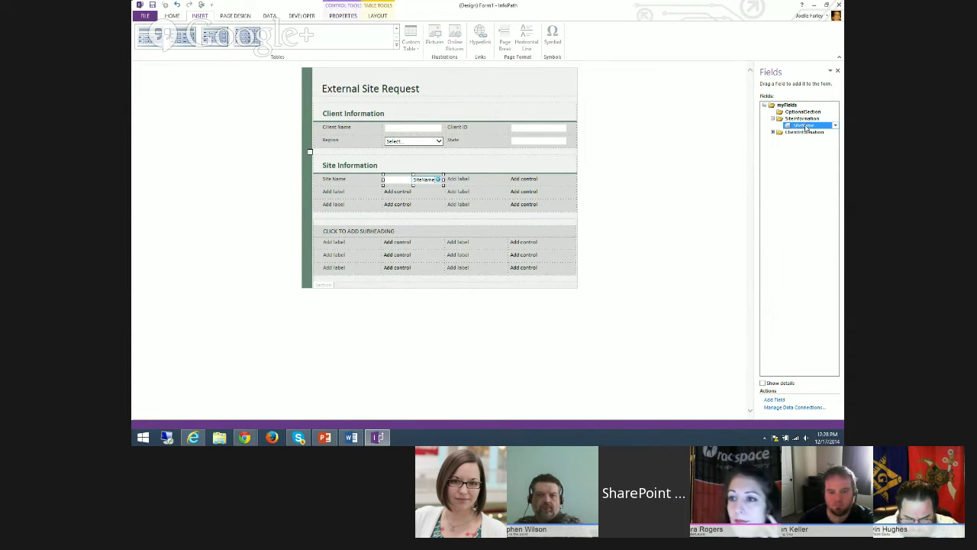
left_click(835, 119)
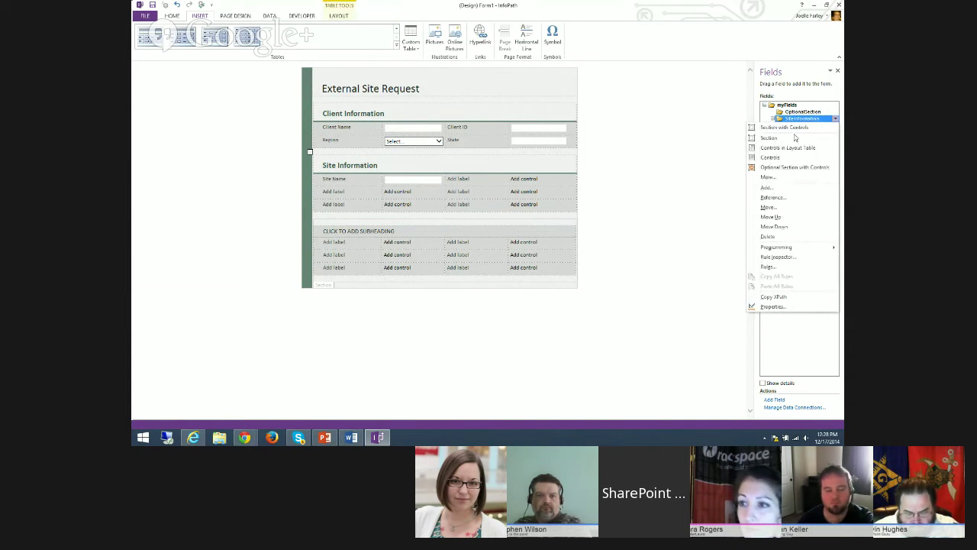
left_click(766, 187)
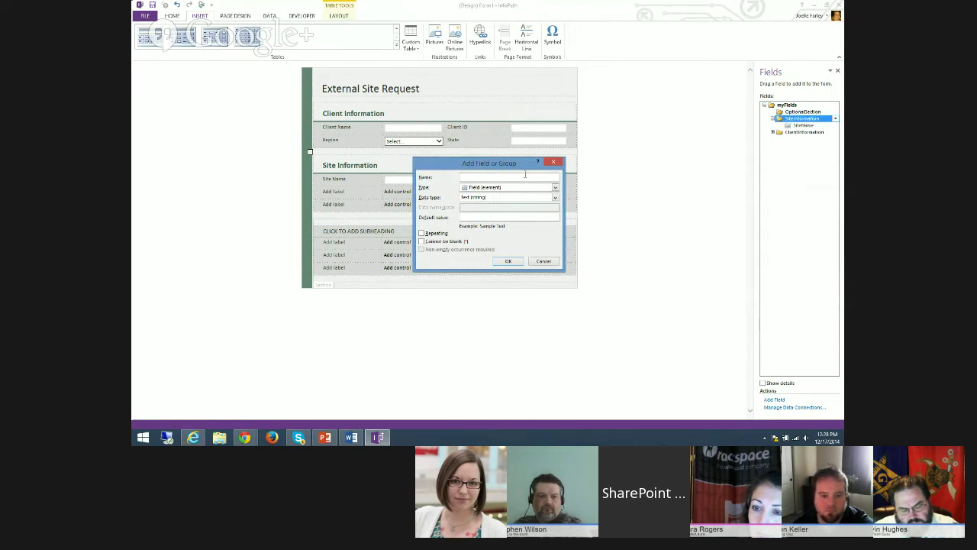
type("SiteName")
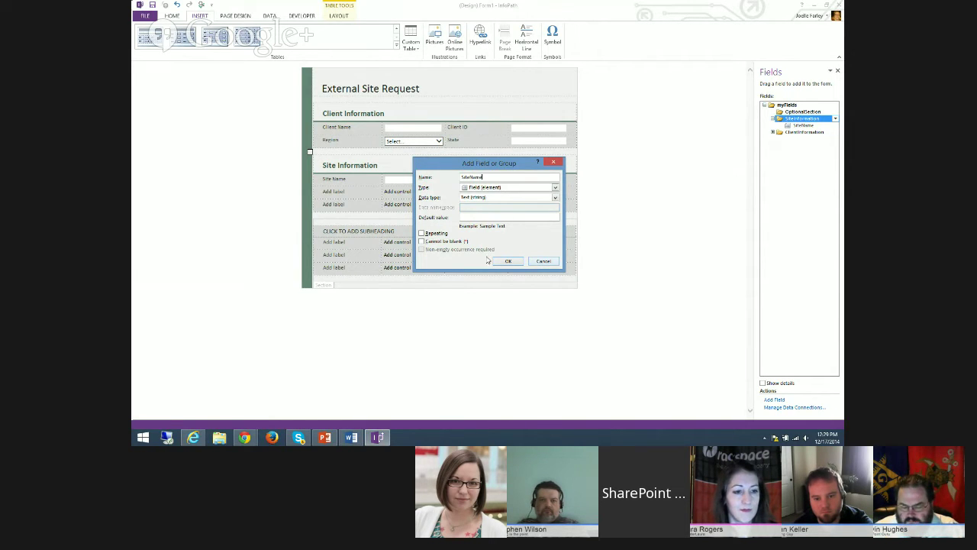
left_click(543, 261)
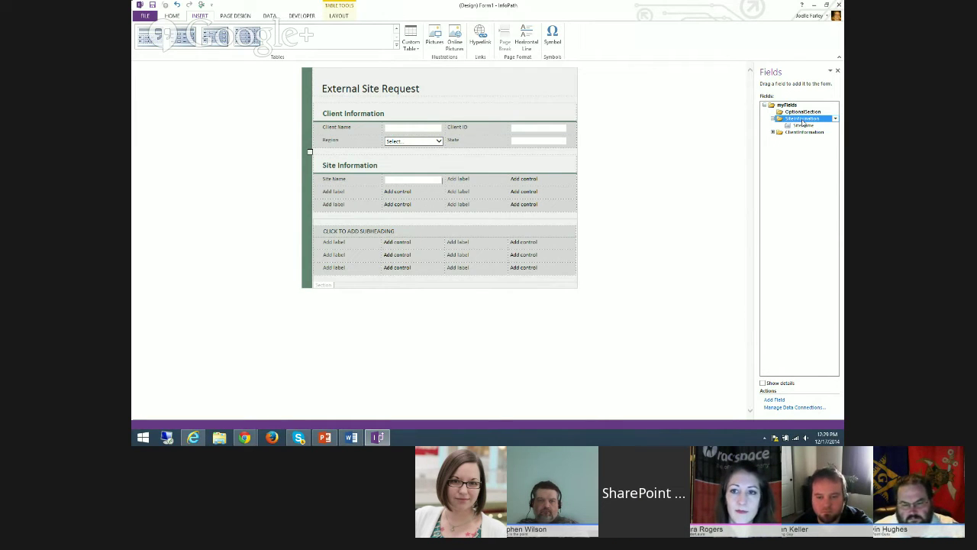
Step: Add a text field named SiteURL to the SiteInformation group and place it as a text box labelled "Site URL" beside Site Name
right_click(802, 123)
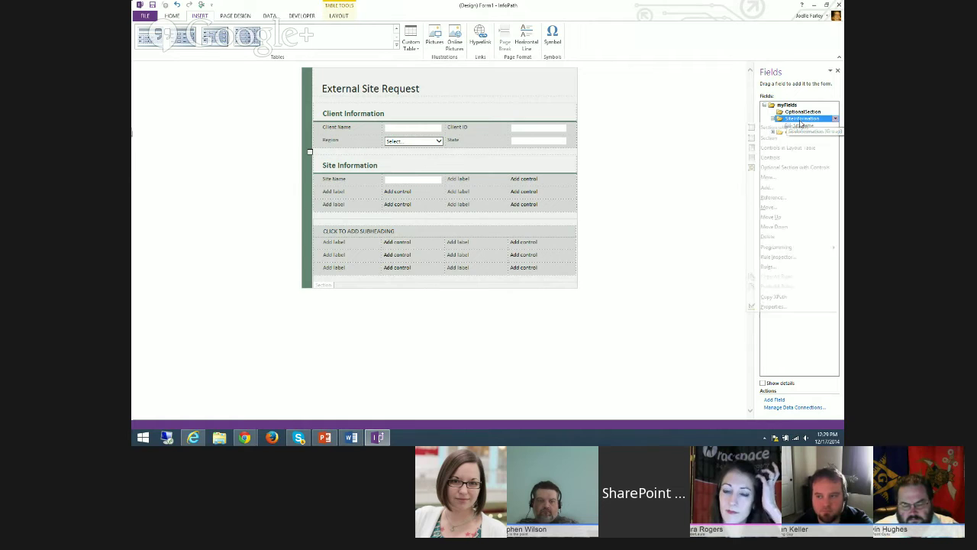
left_click(766, 187)
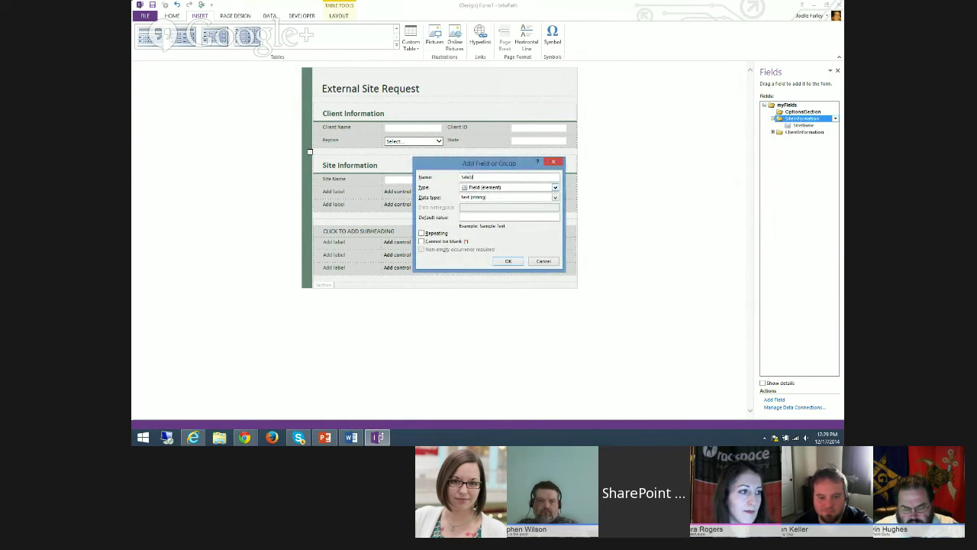
left_click(507, 261)
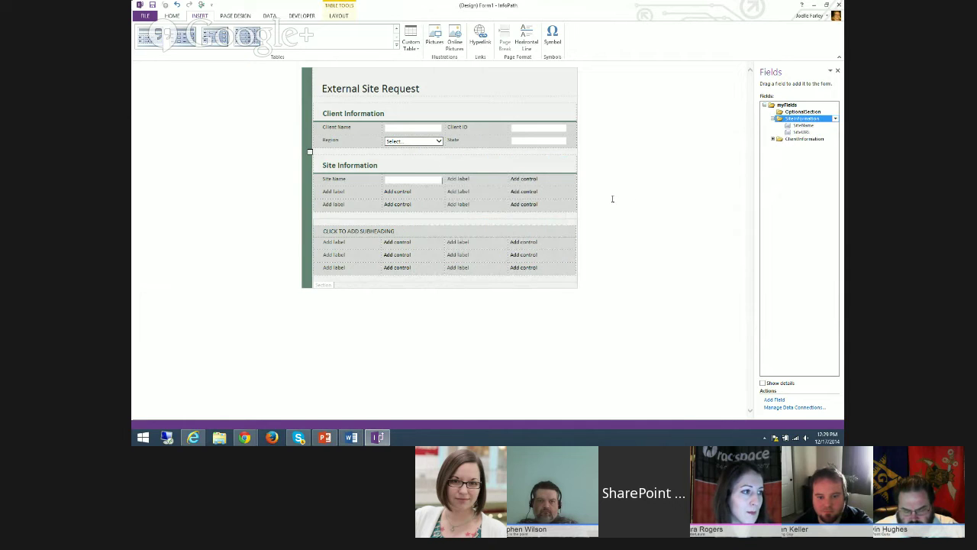
left_click_drag(790, 133, 524, 179)
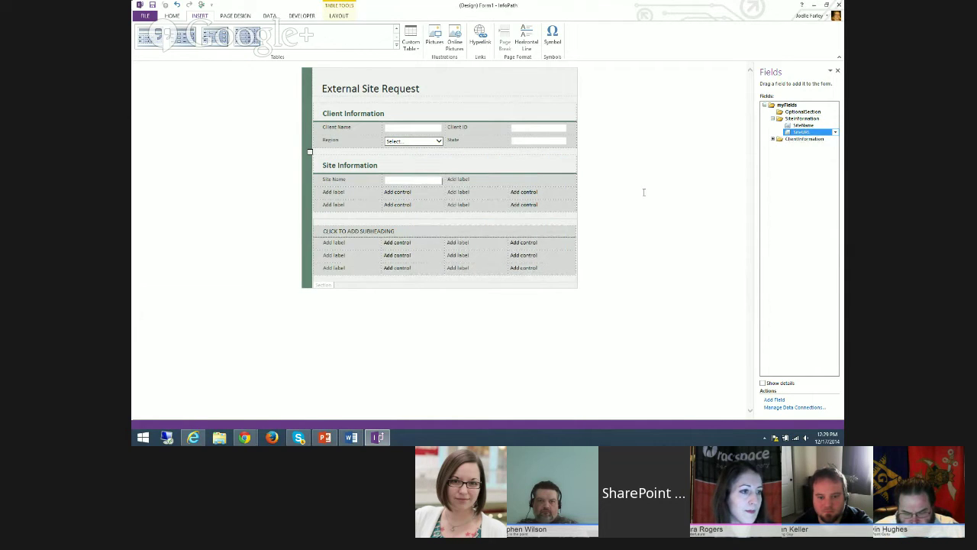
right_click(797, 134)
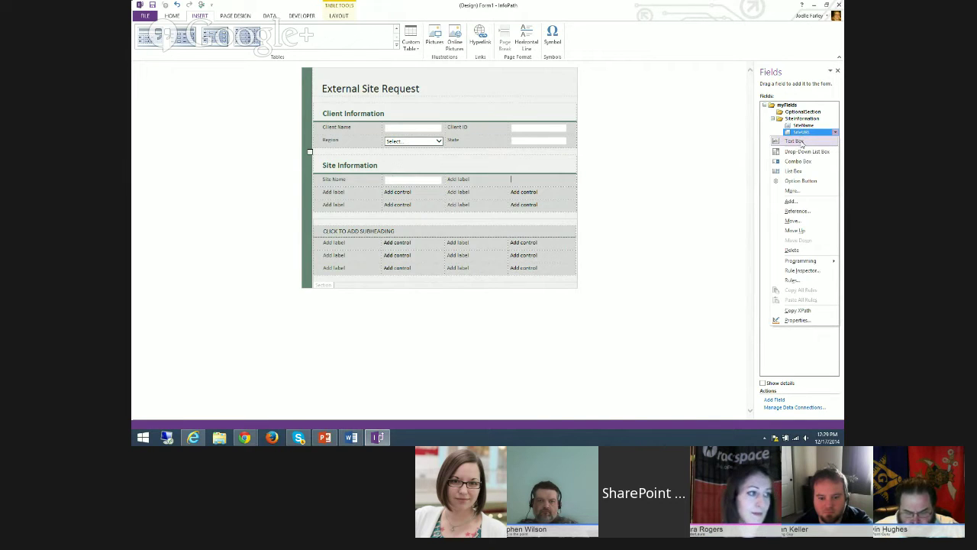
left_click(801, 142)
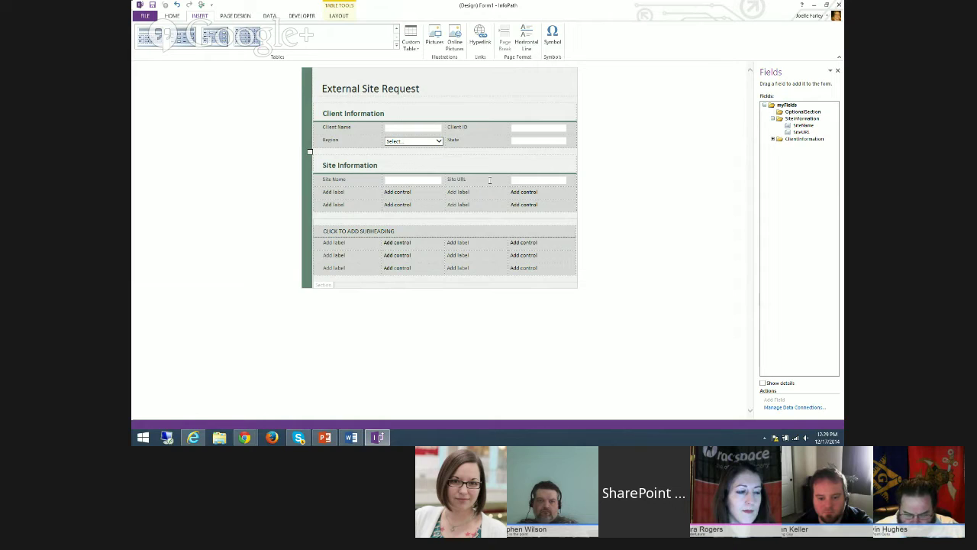
Step: Label the second Site Information row "Server" and add a text field element named Server to the SiteInformation group
left_click(408, 203)
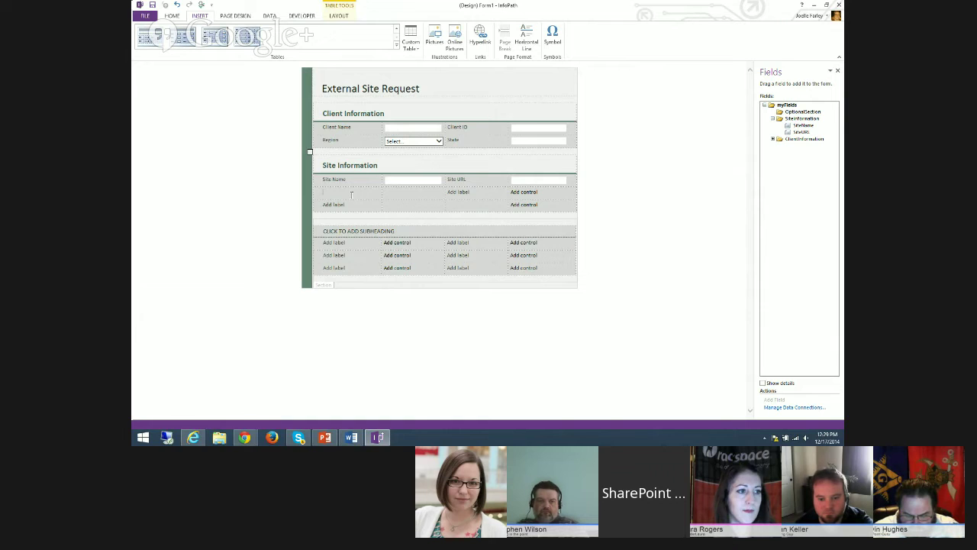
right_click(801, 118)
left_click(758, 189)
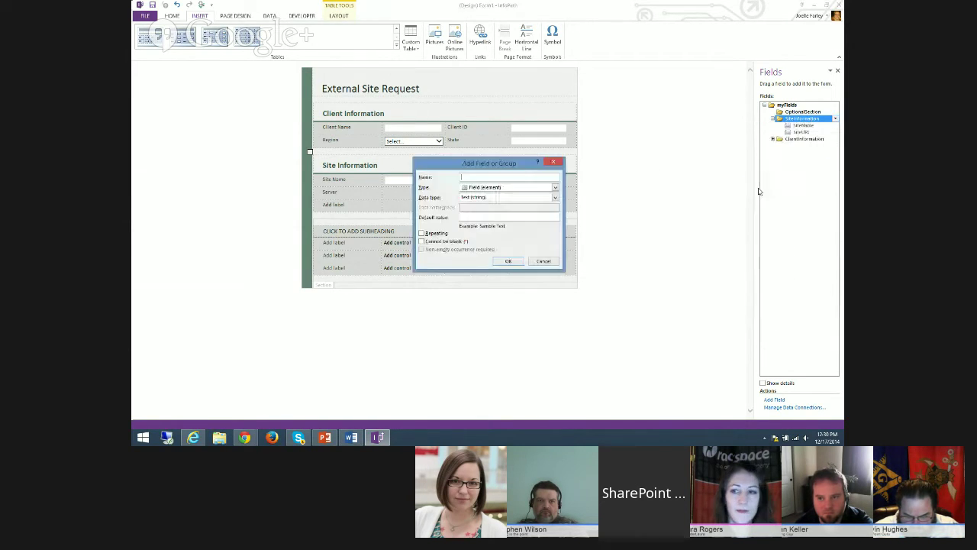
type("Se")
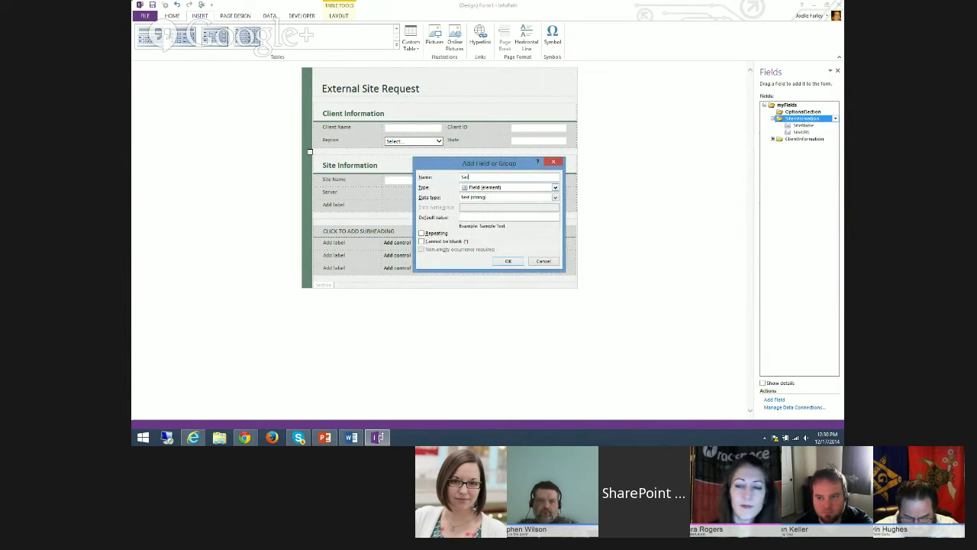
type("rver")
key("Return")
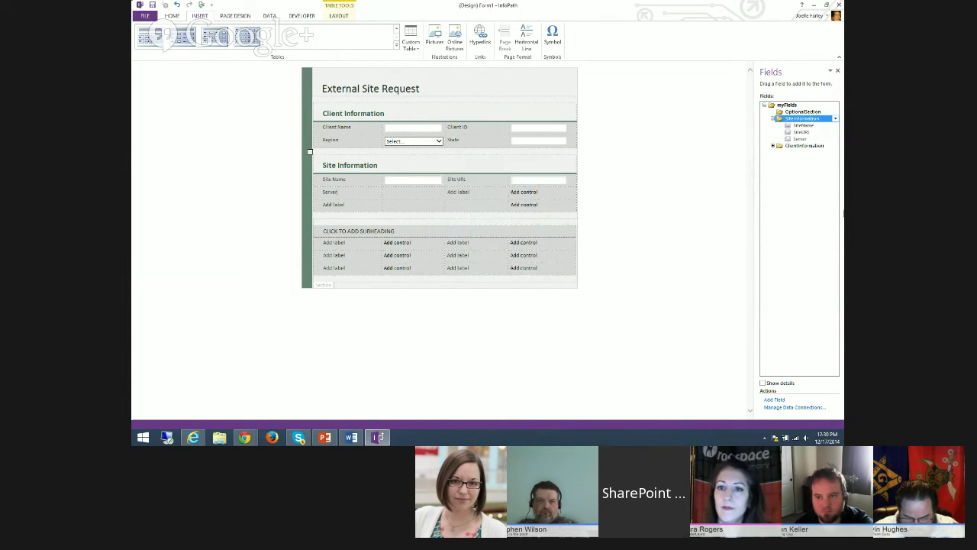
Step: Insert the Server field as a drop-down list box beside the Server label
left_click(800, 138)
left_click(835, 139)
left_click(420, 201)
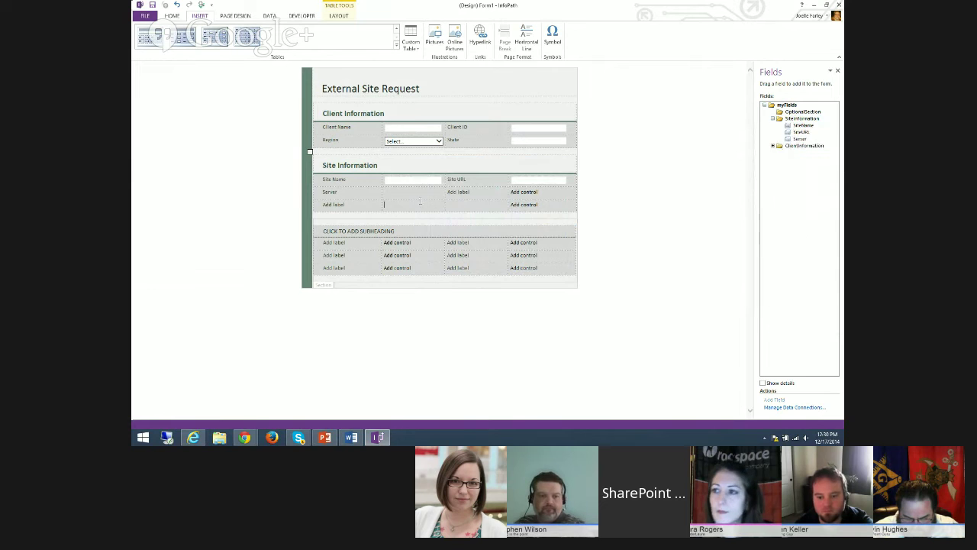
left_click(835, 138)
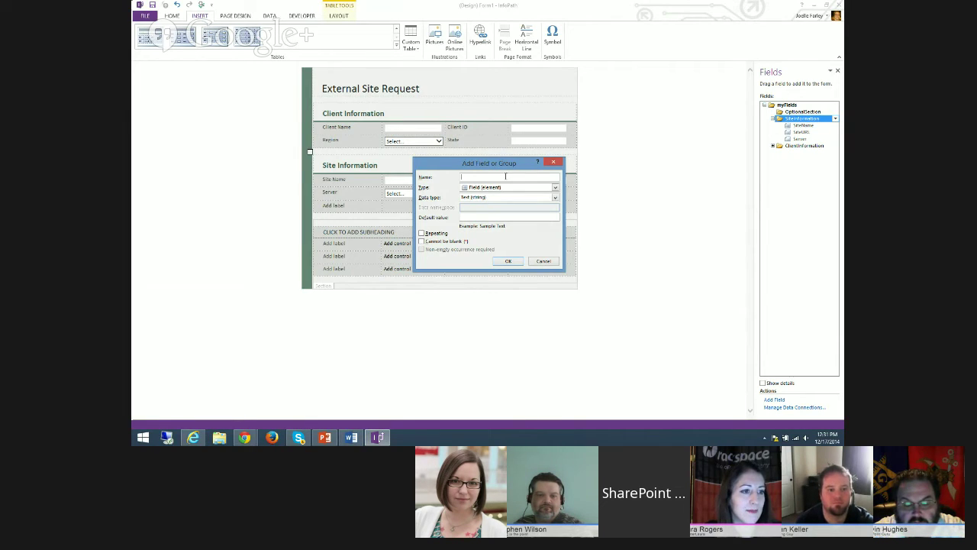
Step: Add a text field element named SiteOwner to the SiteInformation group
type("ite Owner")
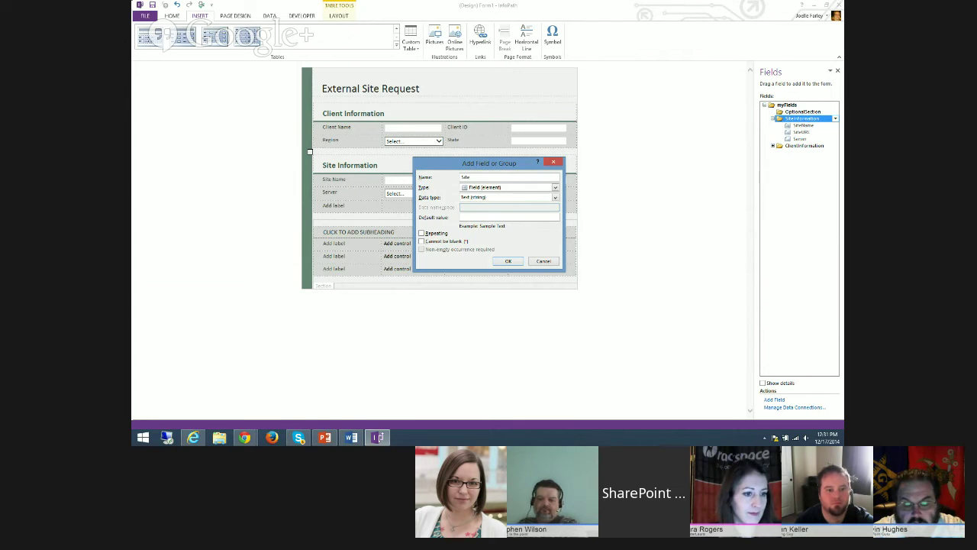
left_click(508, 260)
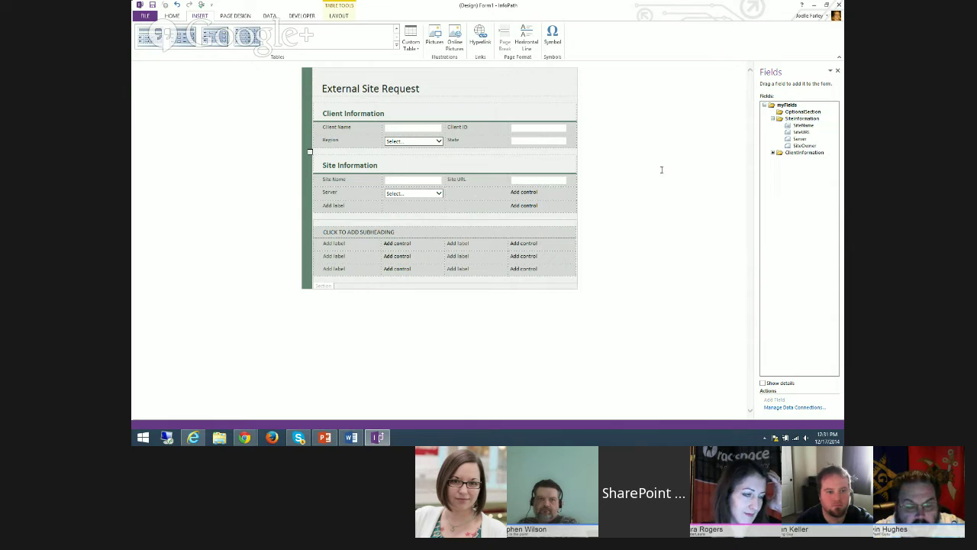
left_click(794, 146)
left_click(835, 145)
left_click(798, 202)
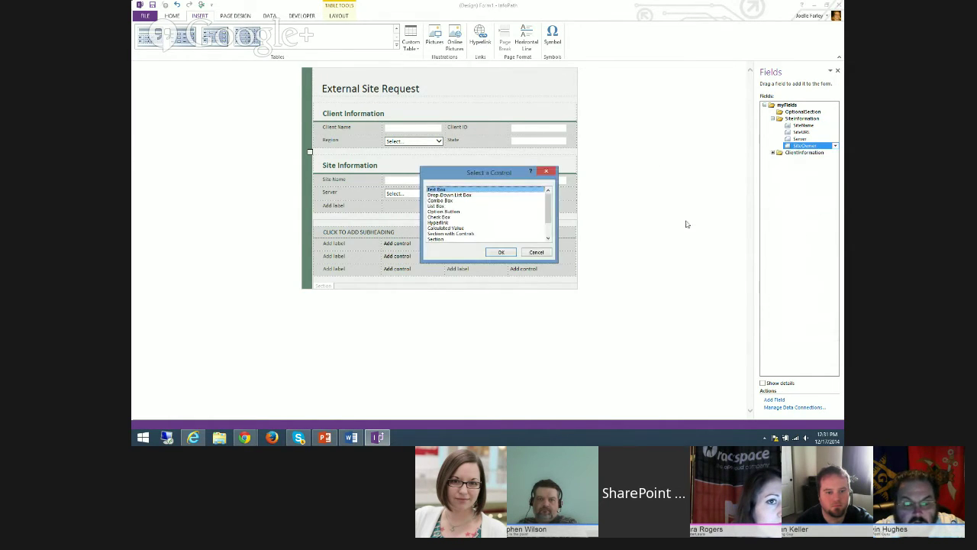
left_click_drag(548, 205, 549, 237)
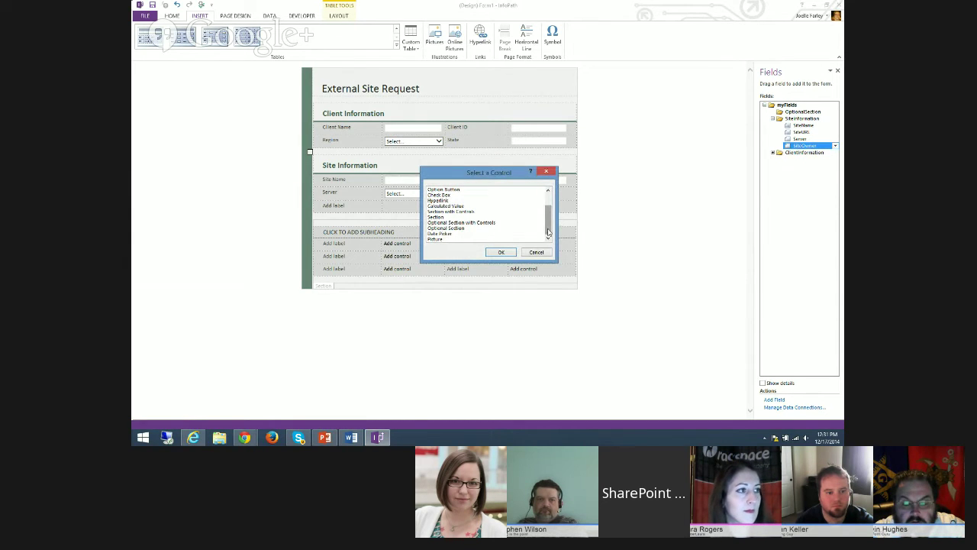
scroll(548, 229, "up", 3)
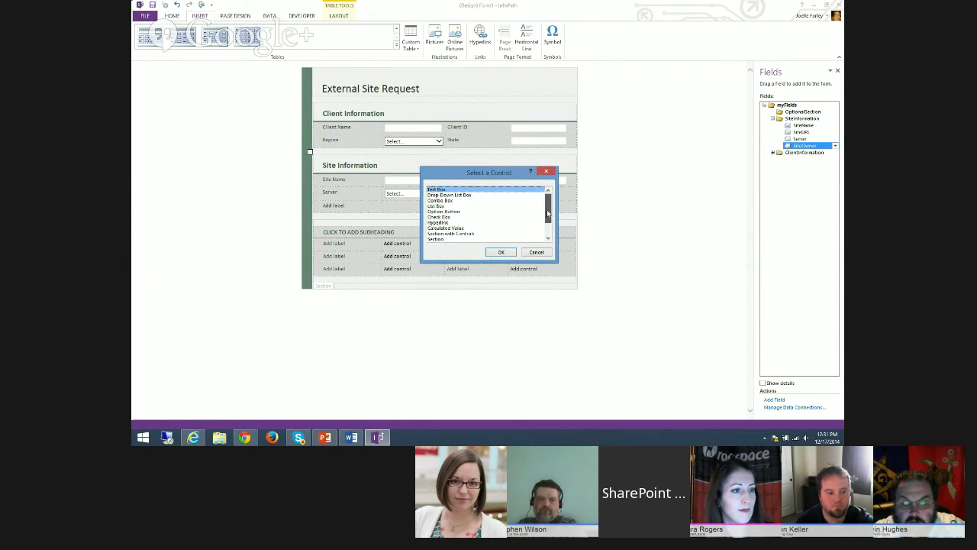
left_click(537, 253)
Step: Delete the SiteOwner text field from the SiteInformation group
left_click(481, 189)
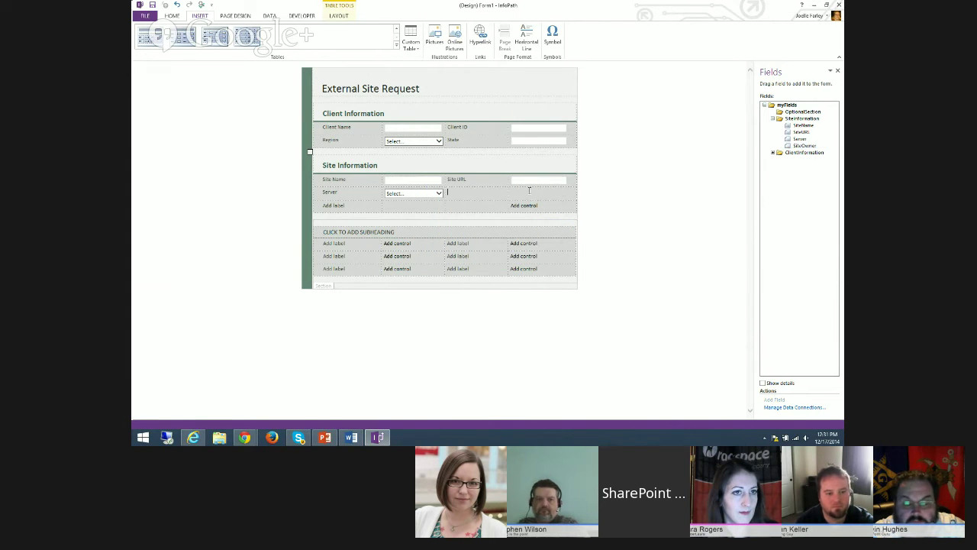
left_click(800, 145)
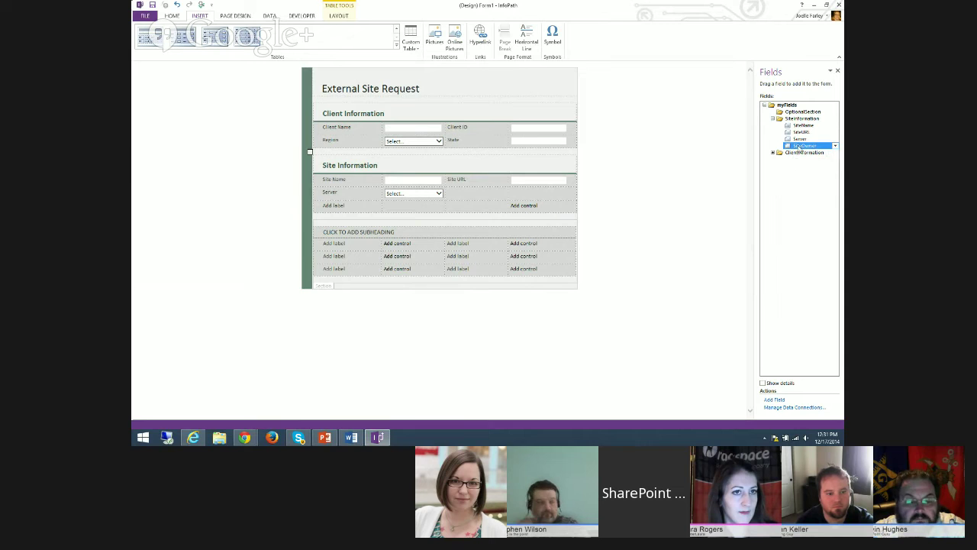
right_click(800, 146)
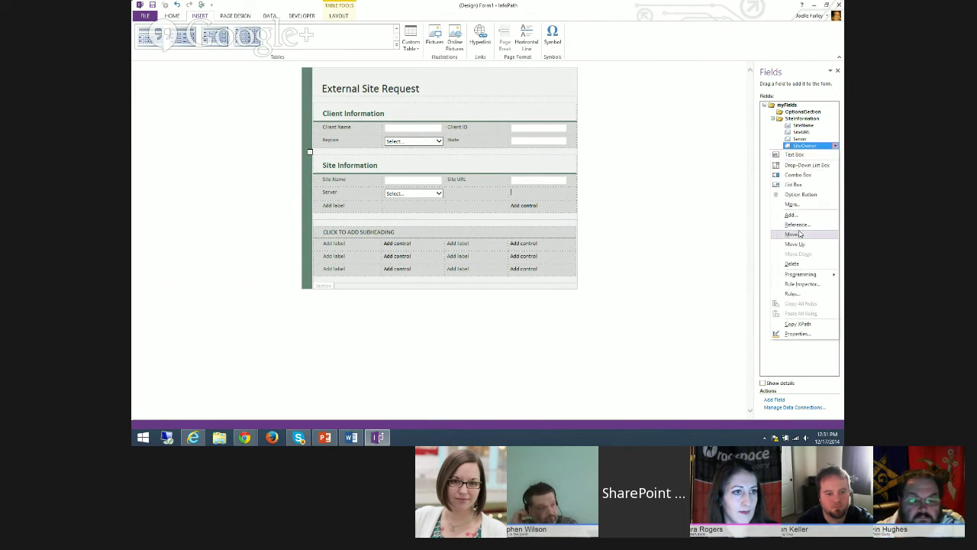
left_click(793, 264)
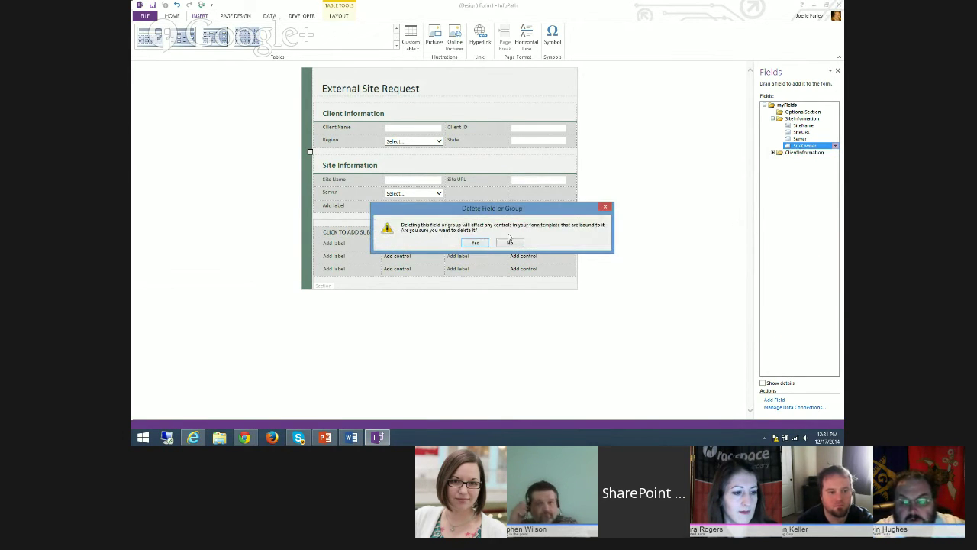
key("Return")
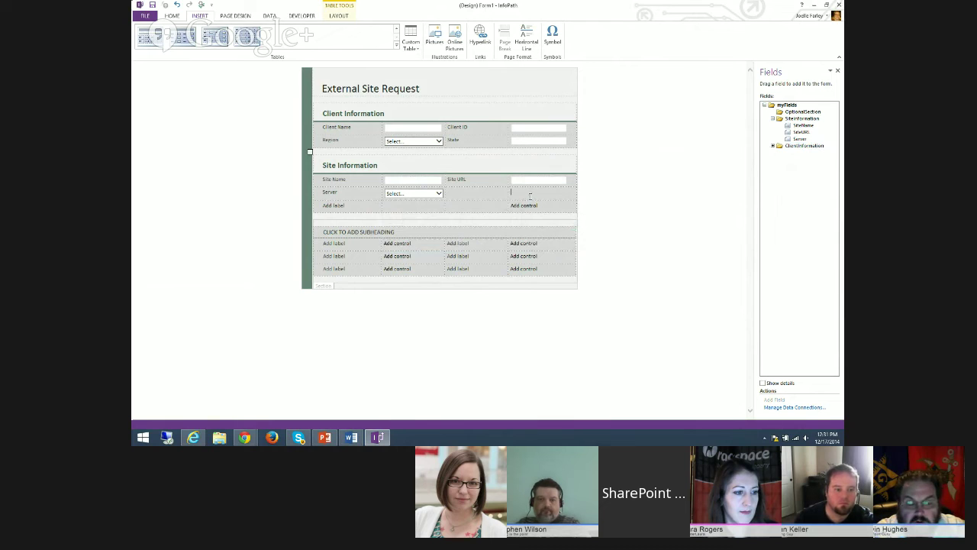
Step: Insert a Person/Group Picker control in the last cell of the Server row in the Site Information table
left_click(171, 15)
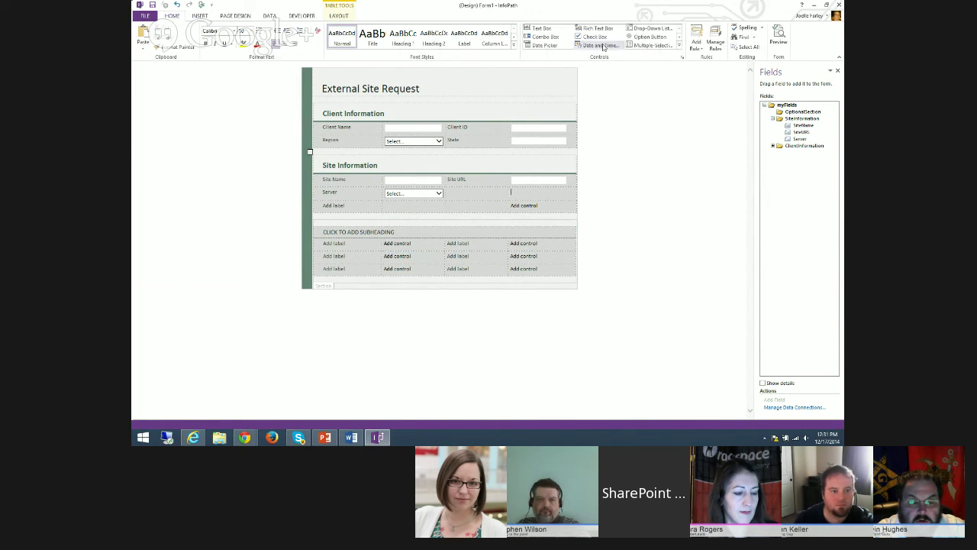
left_click(679, 47)
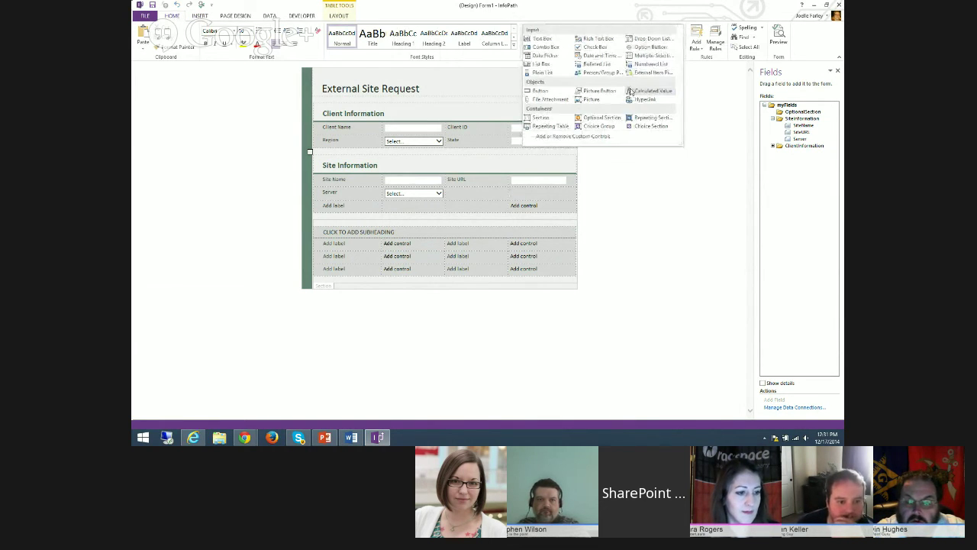
left_click(587, 75)
Step: Move the person picker's data group into the SiteInformation group
left_click(791, 152)
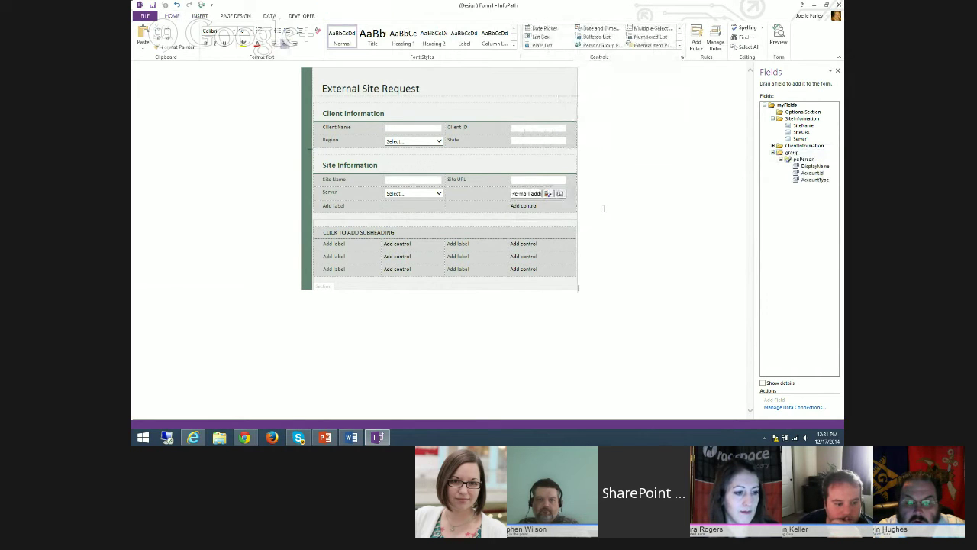
left_click_drag(791, 153, 791, 155)
left_click(835, 153)
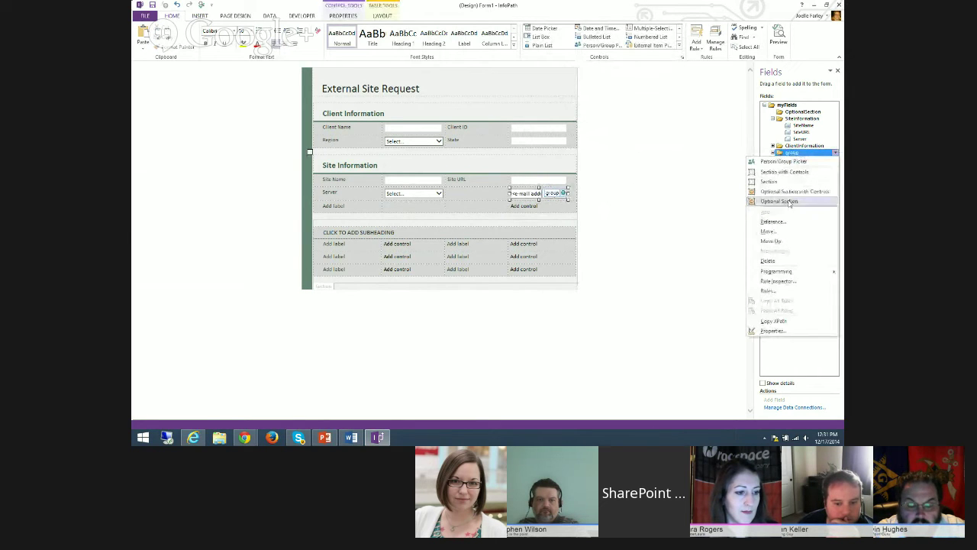
left_click(771, 231)
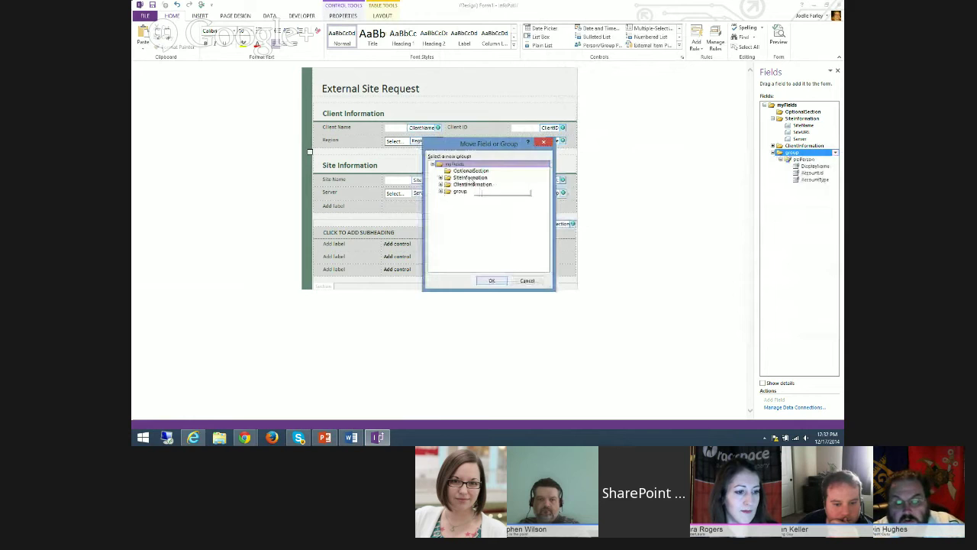
left_click(475, 177)
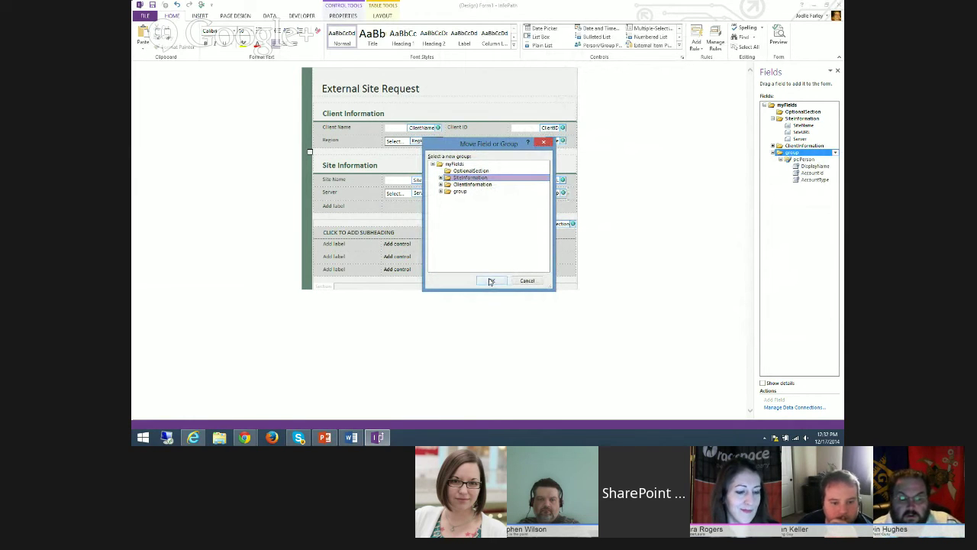
left_click(491, 281)
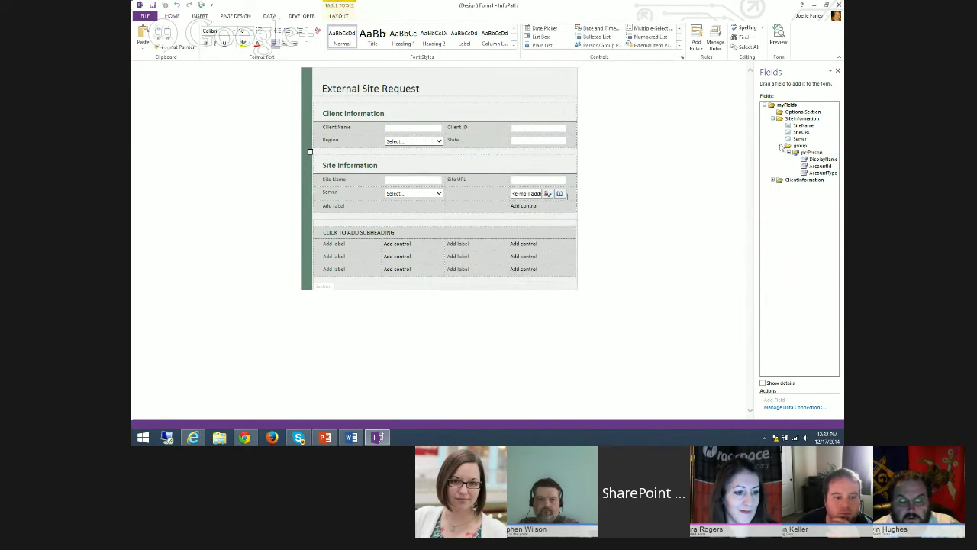
Step: Rename the person picker's group SiteOwner and label its control "Site Owner" on the form
left_click(780, 146)
left_click(835, 145)
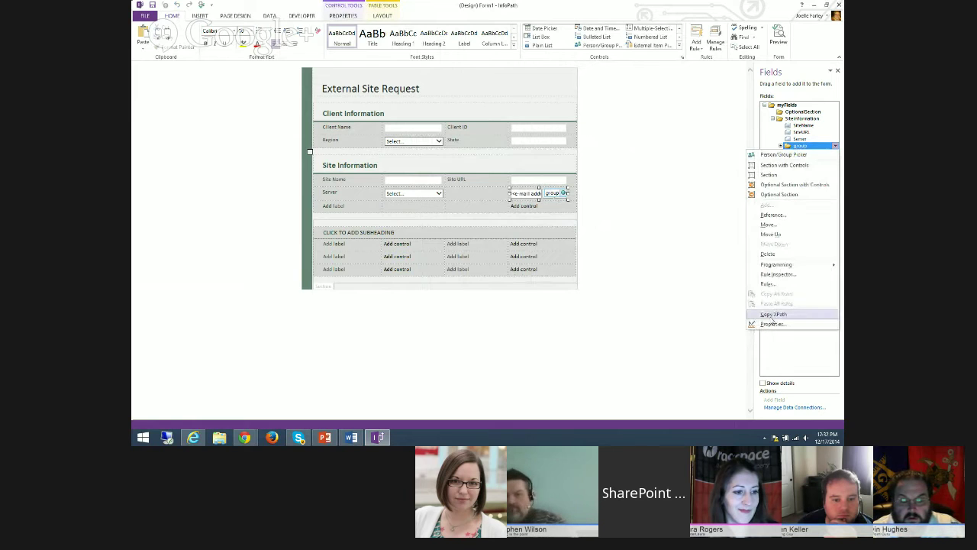
left_click(772, 323)
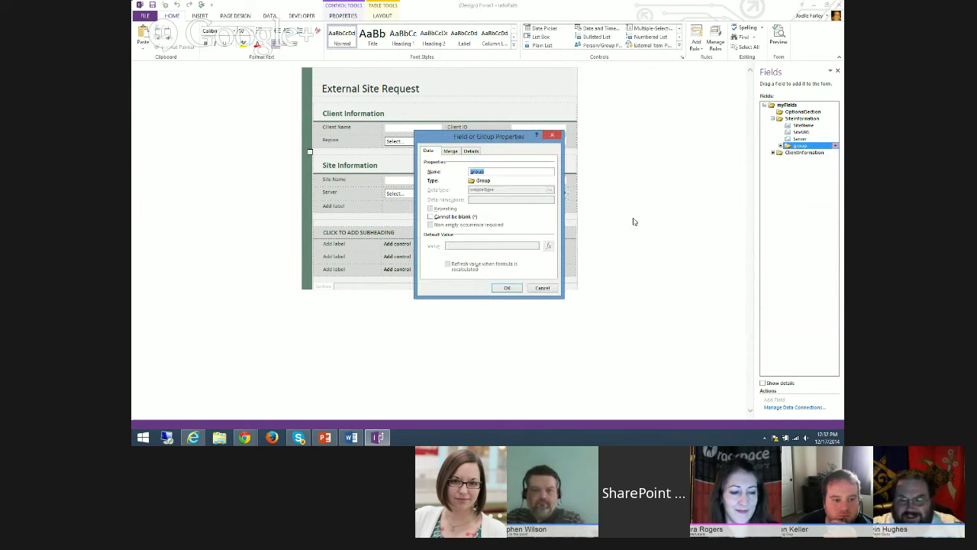
type("SiteOwner")
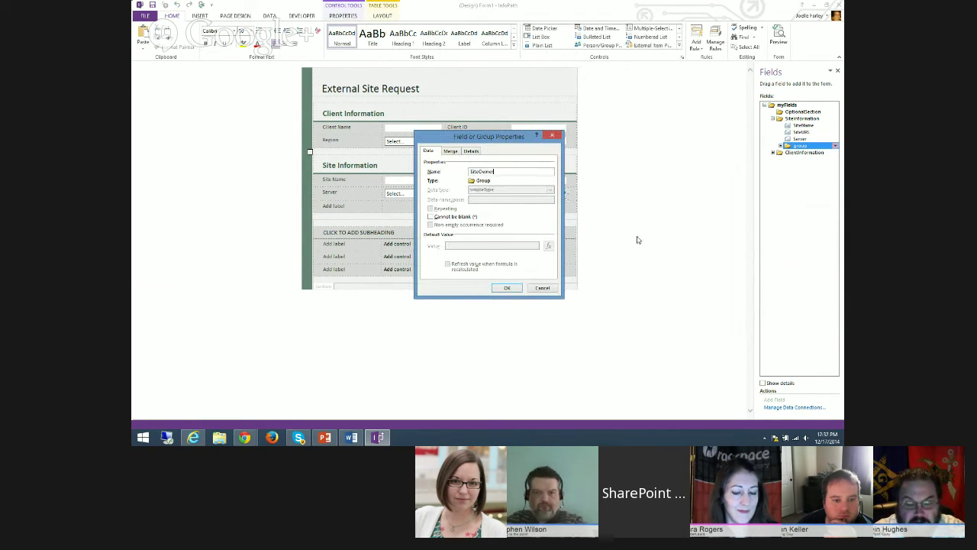
left_click(507, 287)
left_click(455, 192)
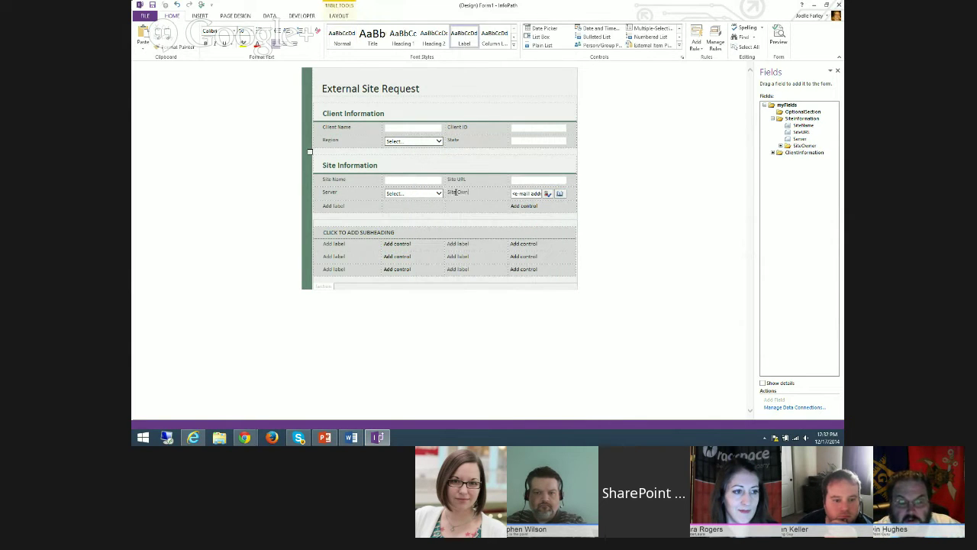
Step: Delete the unused third row of the Site Information table
left_click(420, 210)
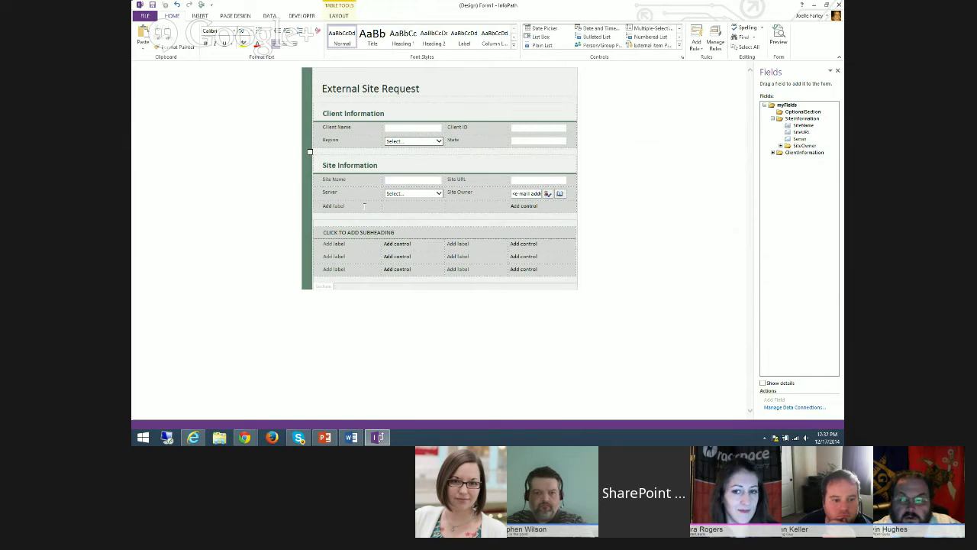
left_click_drag(365, 206, 527, 208)
right_click(529, 206)
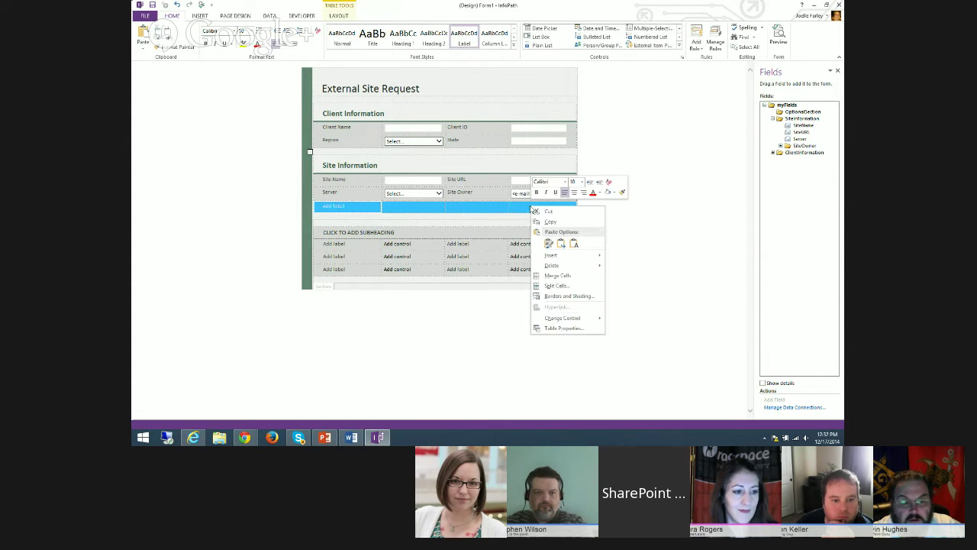
mouse_move(592, 266)
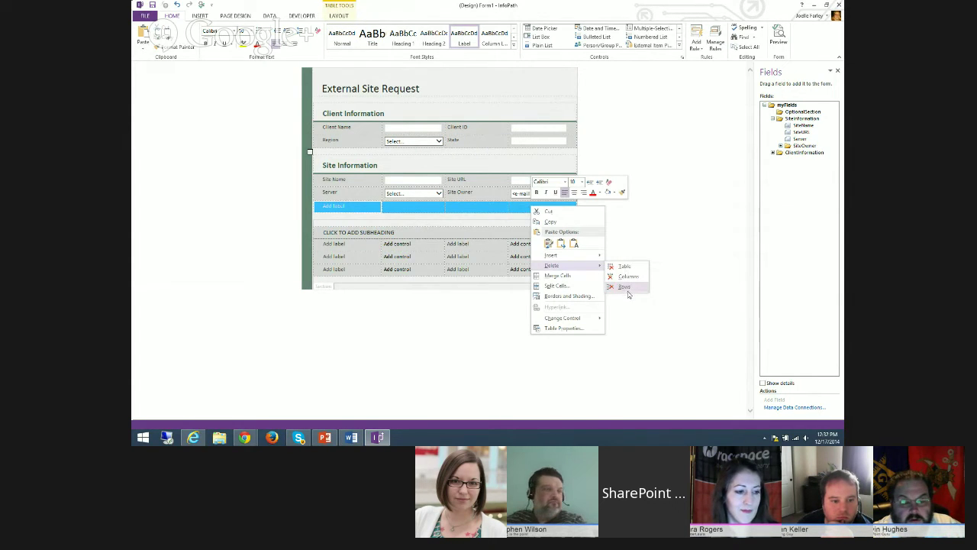
left_click(624, 288)
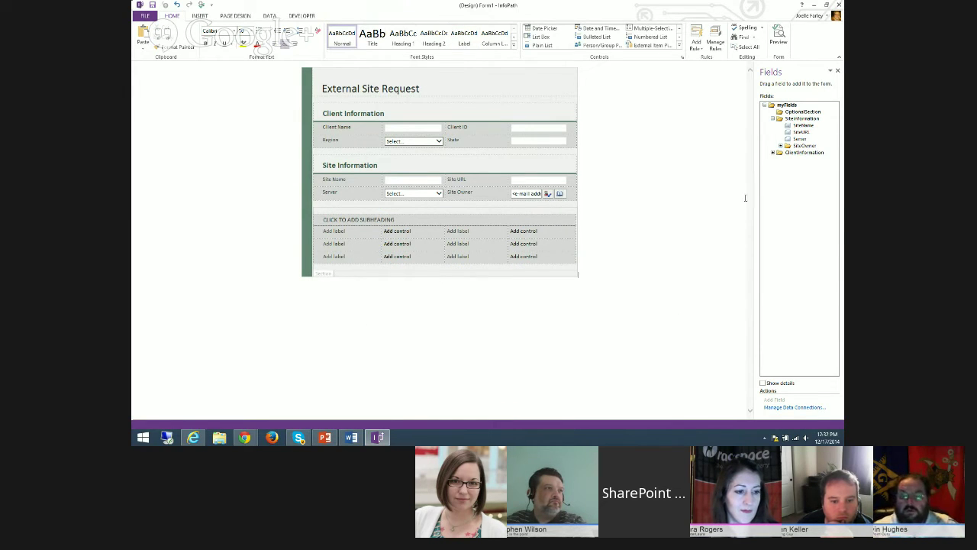
Step: Review the fields in the SiteInformation and ClientInformation groups and leave both groups collapsed
left_click(772, 119)
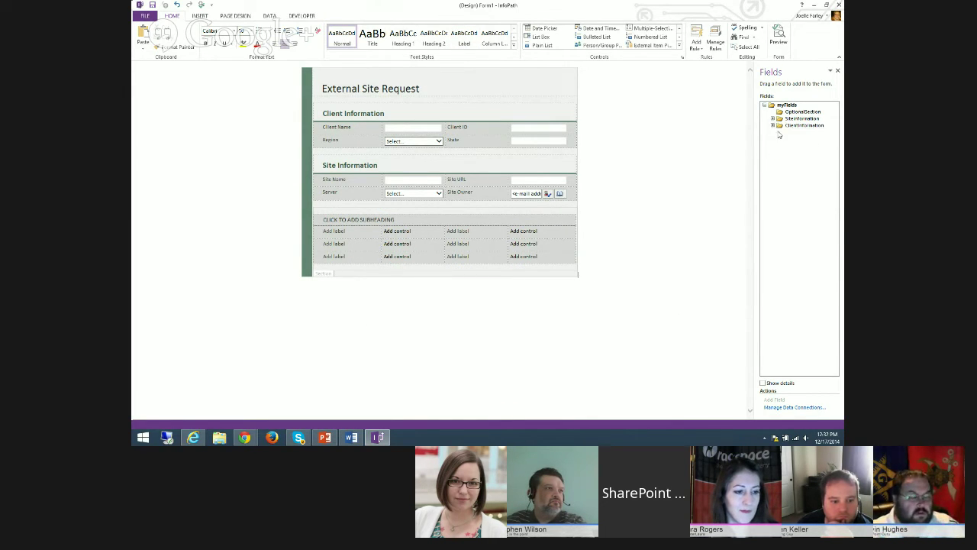
left_click(772, 119)
left_click(772, 153)
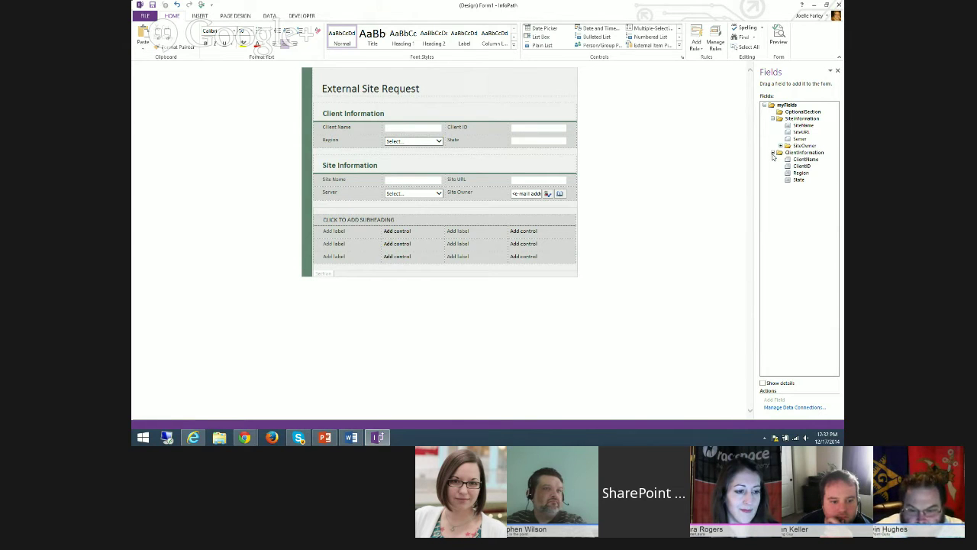
left_click(773, 153)
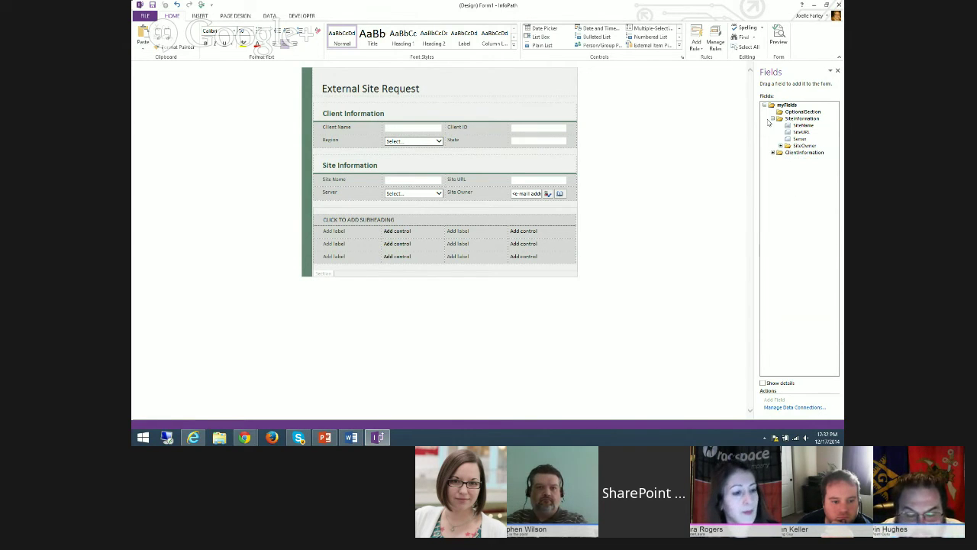
left_click(772, 119)
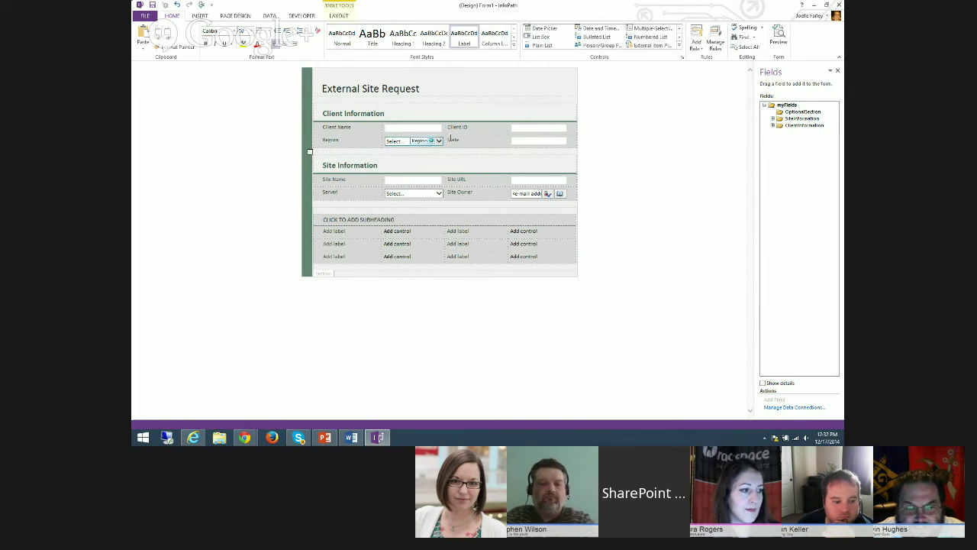
Step: Add a new row below the Region and State row of the Client Information table
left_click(513, 142)
key("Tab")
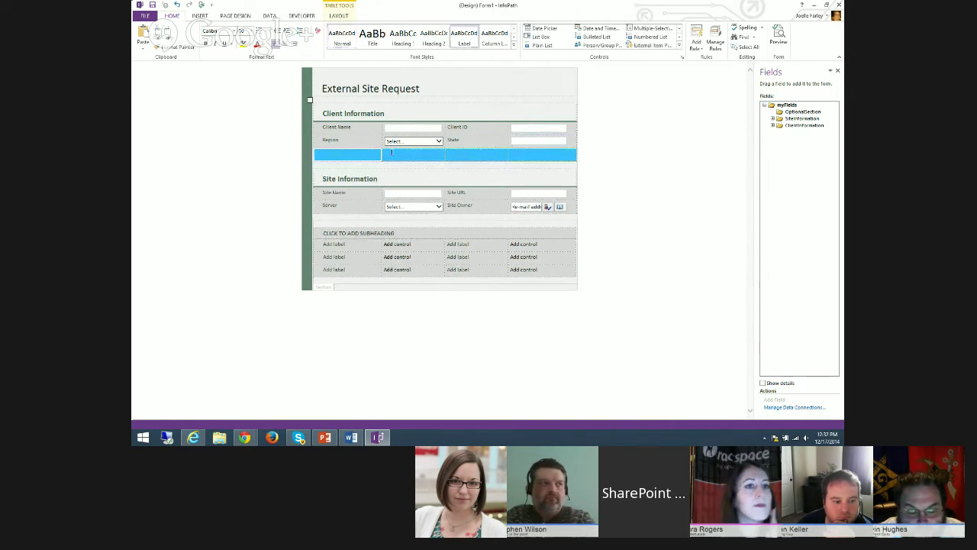
left_click(730, 188)
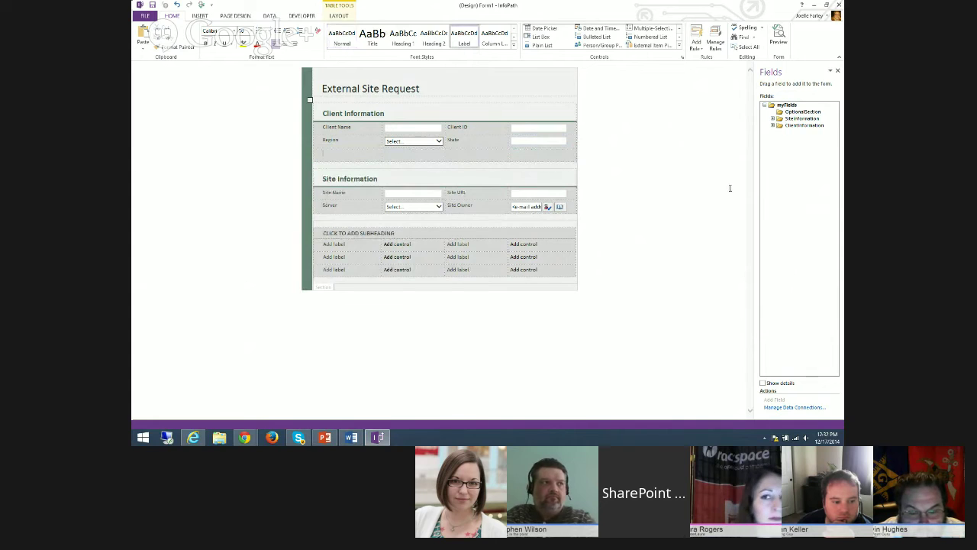
Step: Add a field element named RequestDate to the ClientInformation group
left_click(800, 118)
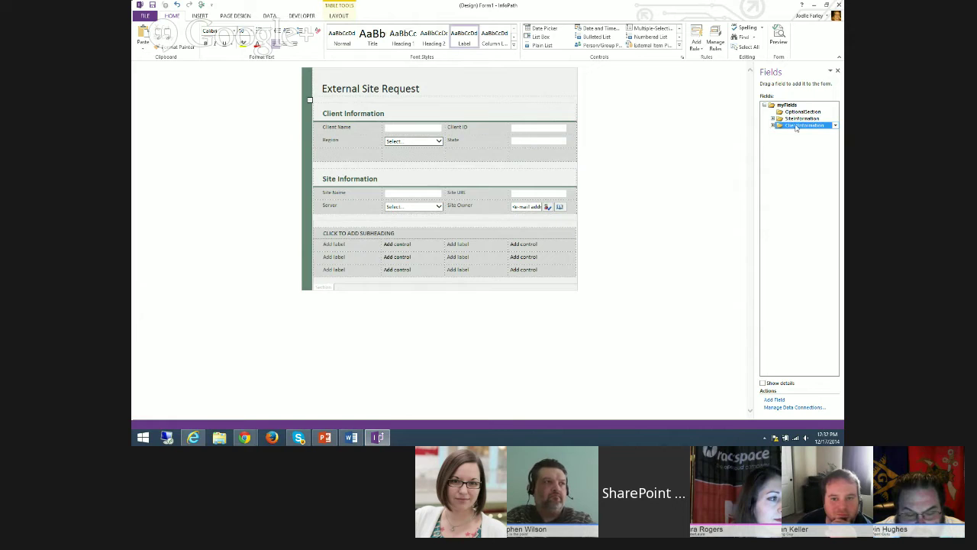
right_click(795, 128)
left_click(774, 195)
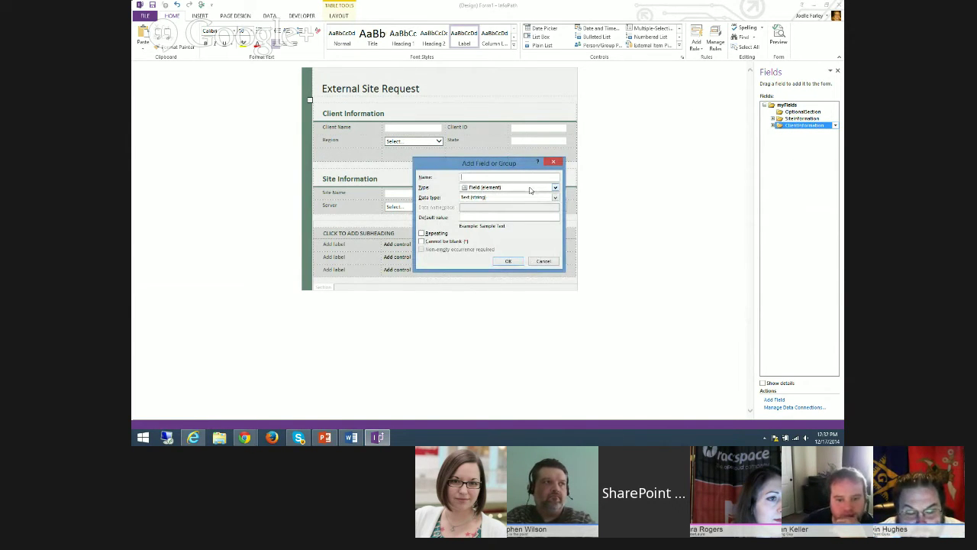
type("RequestID")
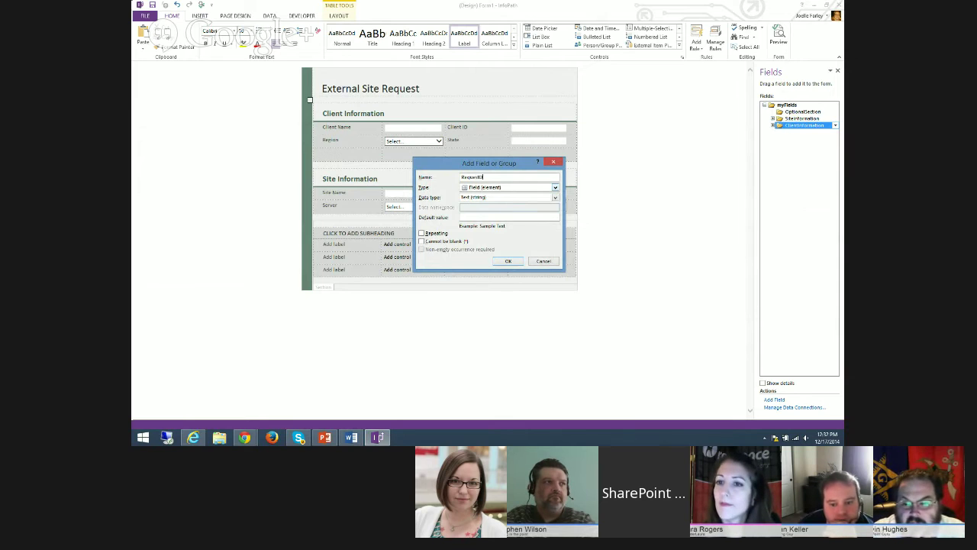
left_click(508, 260)
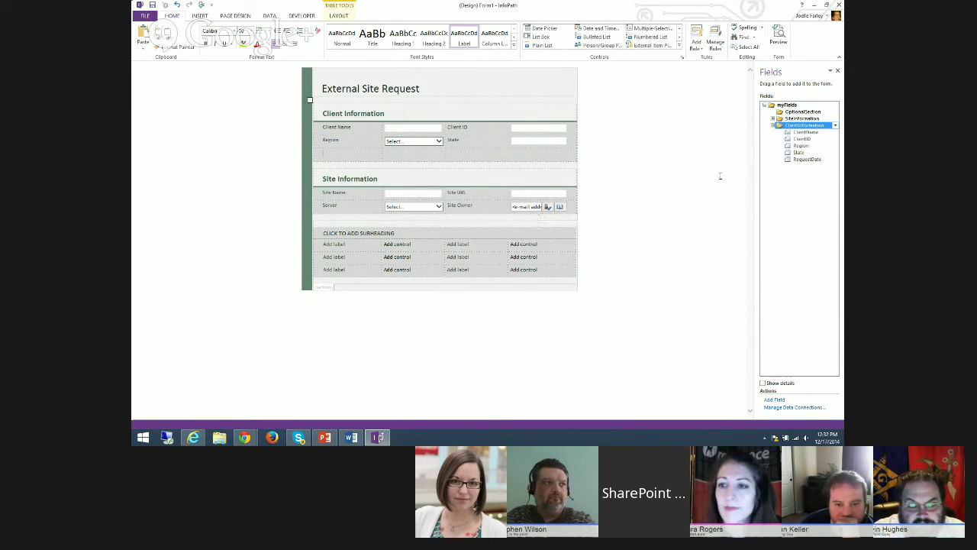
Step: Insert the RequestDate field as a date picker in the new row below Region, labelled "Request Date"
left_click(807, 159)
left_click(404, 155)
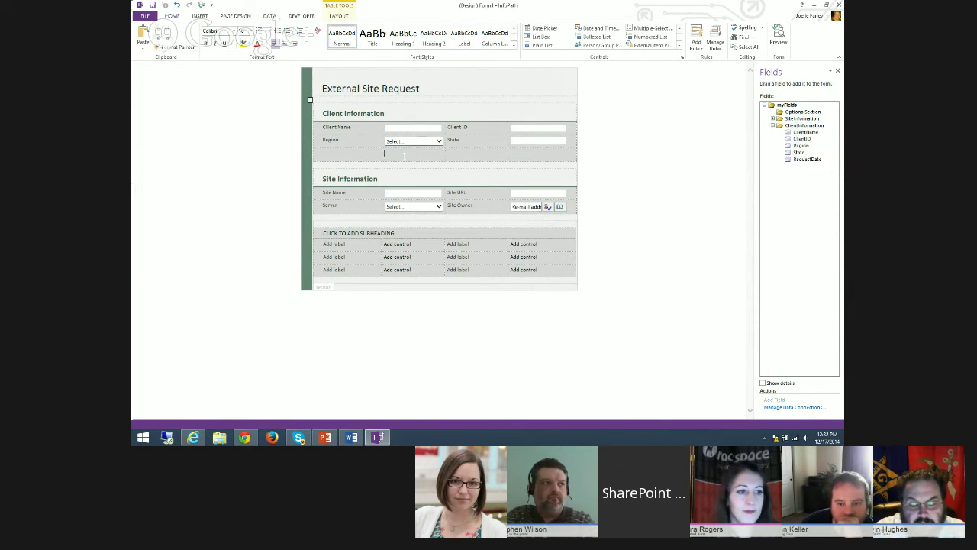
right_click(795, 159)
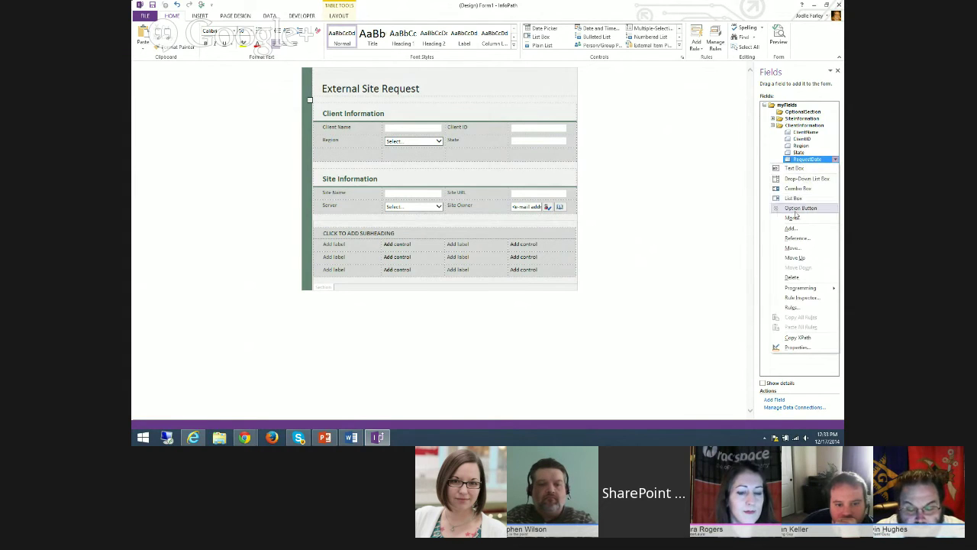
left_click(793, 217)
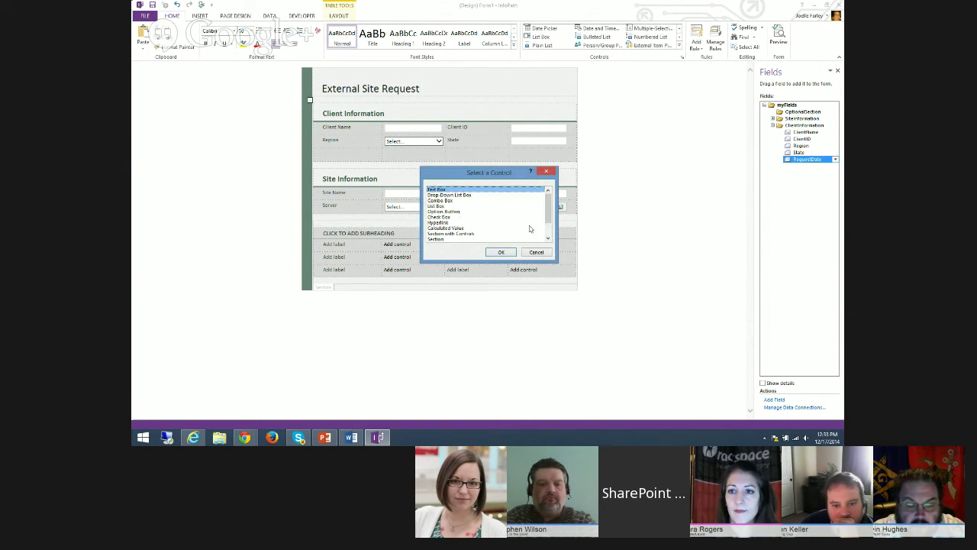
scroll(529, 229, "down", 3)
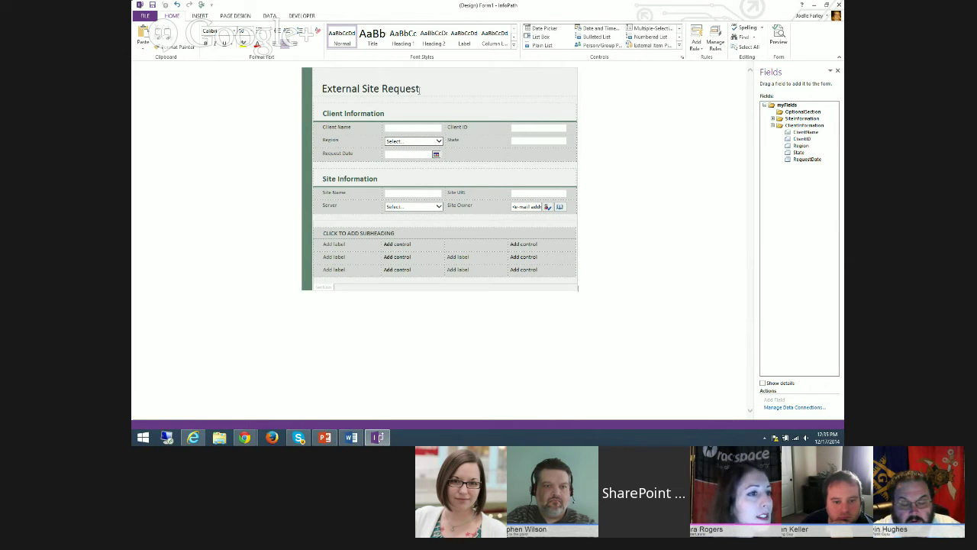
left_click(362, 290)
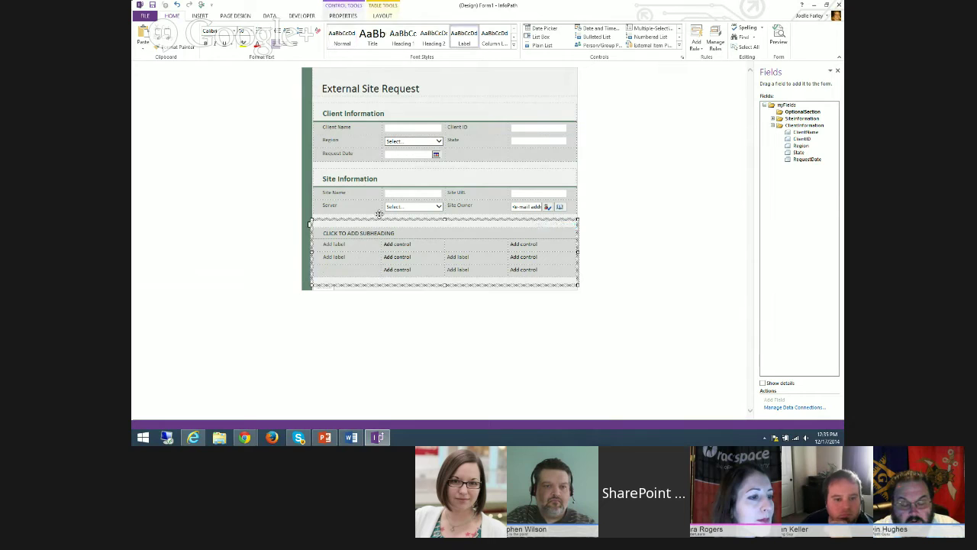
left_click(363, 286)
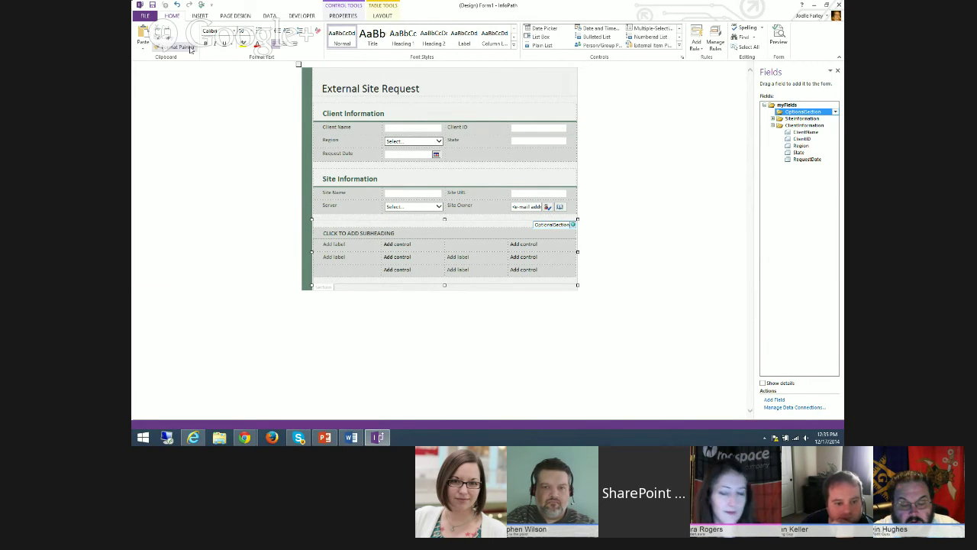
Step: Start publishing the form to a SharePoint library, saving the form template as PowerHourSiteRequest in the Documents folder
left_click(145, 16)
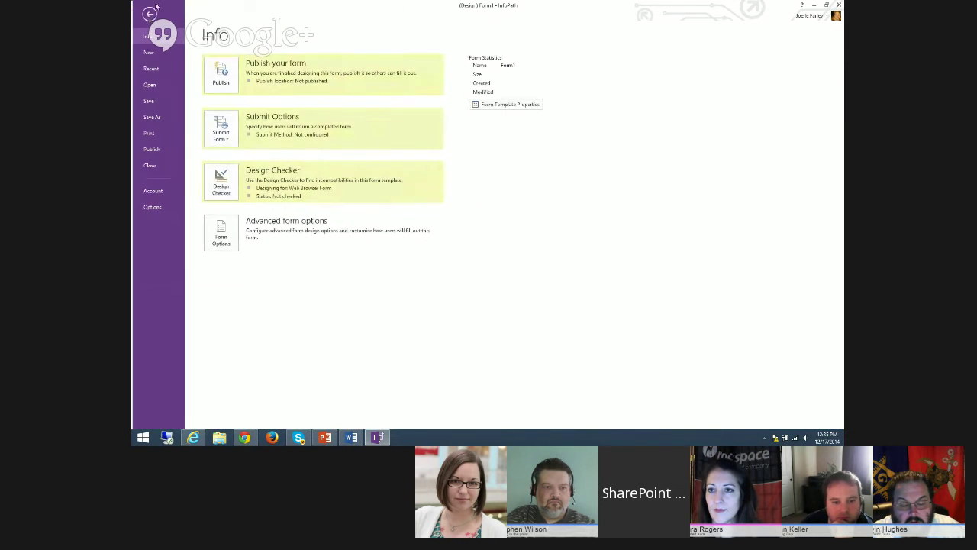
left_click(220, 74)
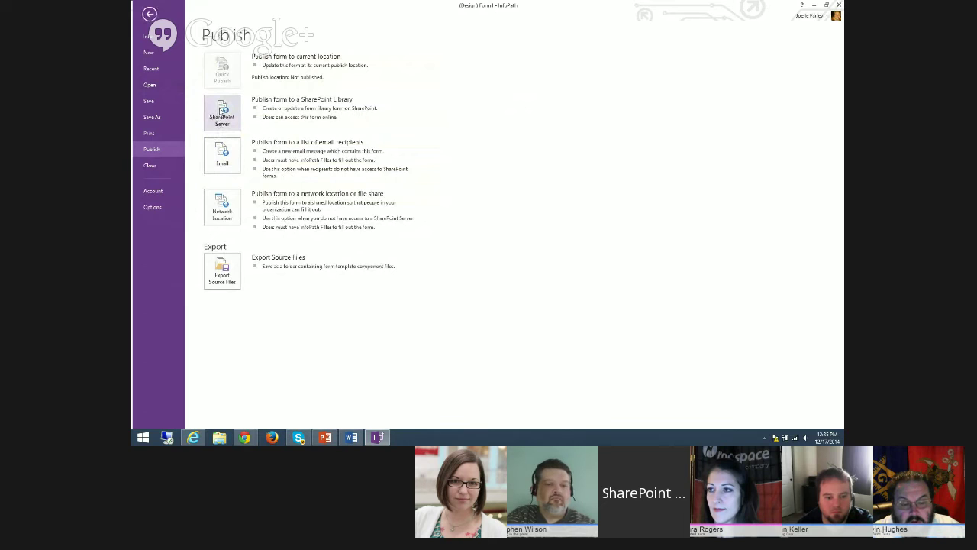
left_click(221, 112)
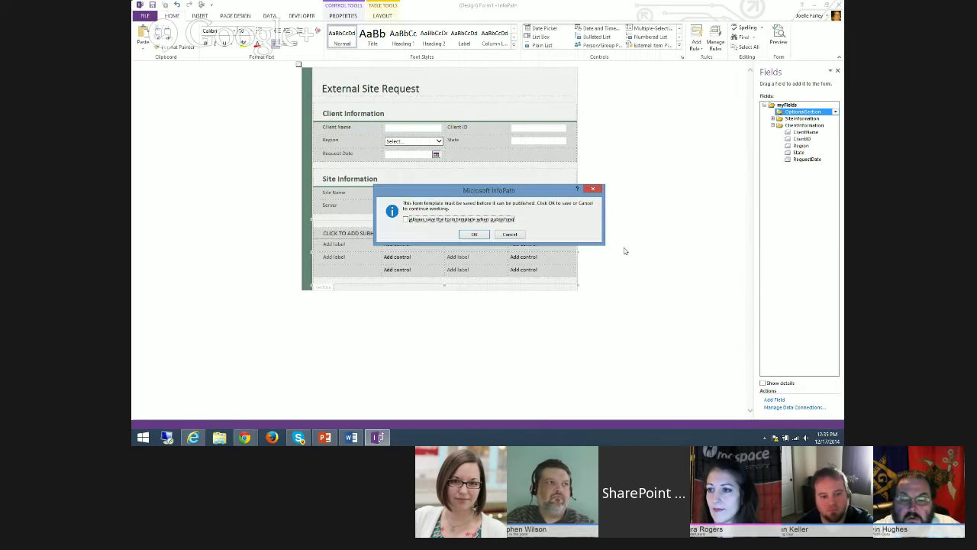
left_click(483, 235)
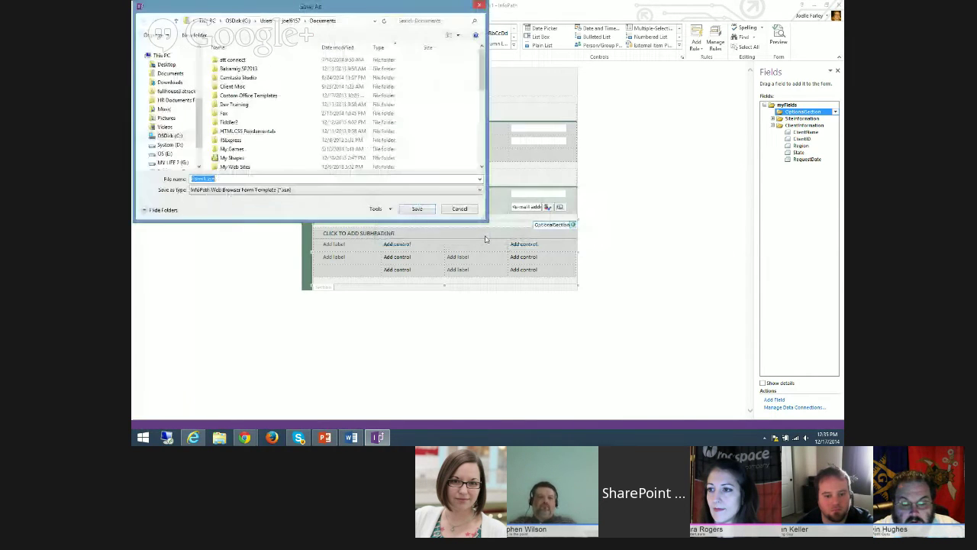
left_click(205, 178)
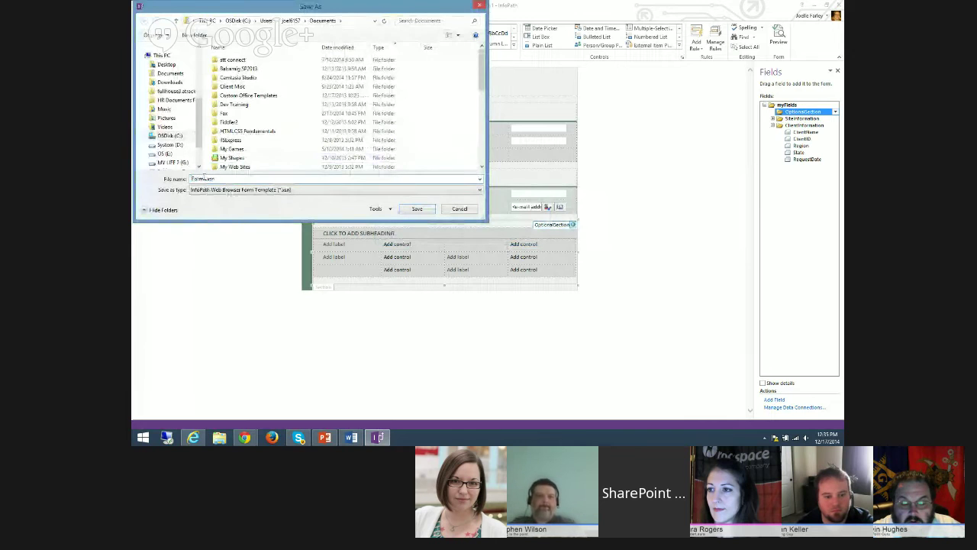
double_click(204, 178)
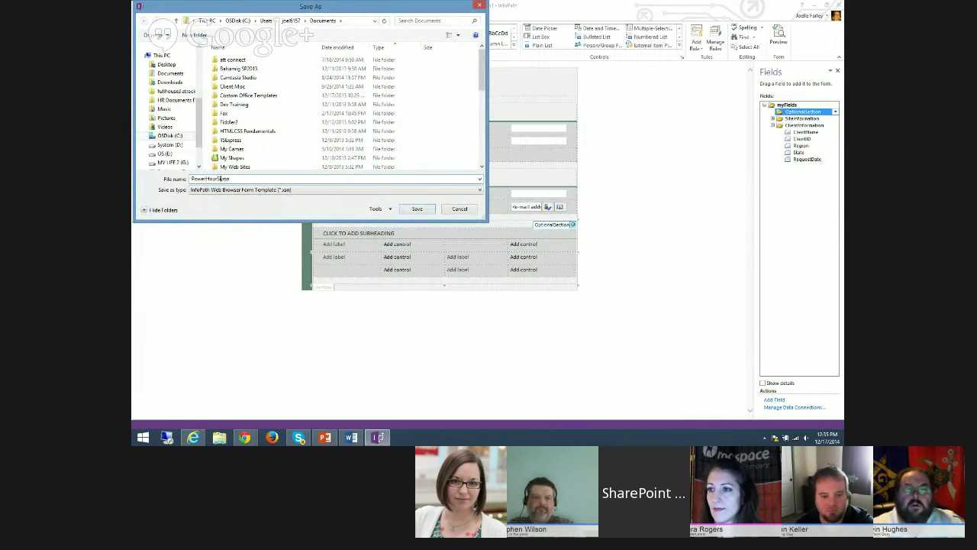
type("PowerHourSiteRequest")
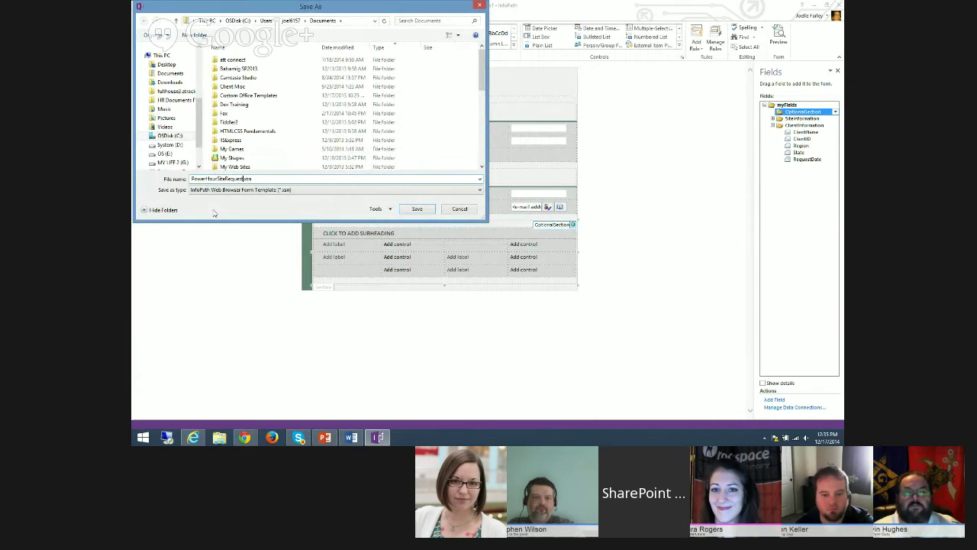
left_click(402, 208)
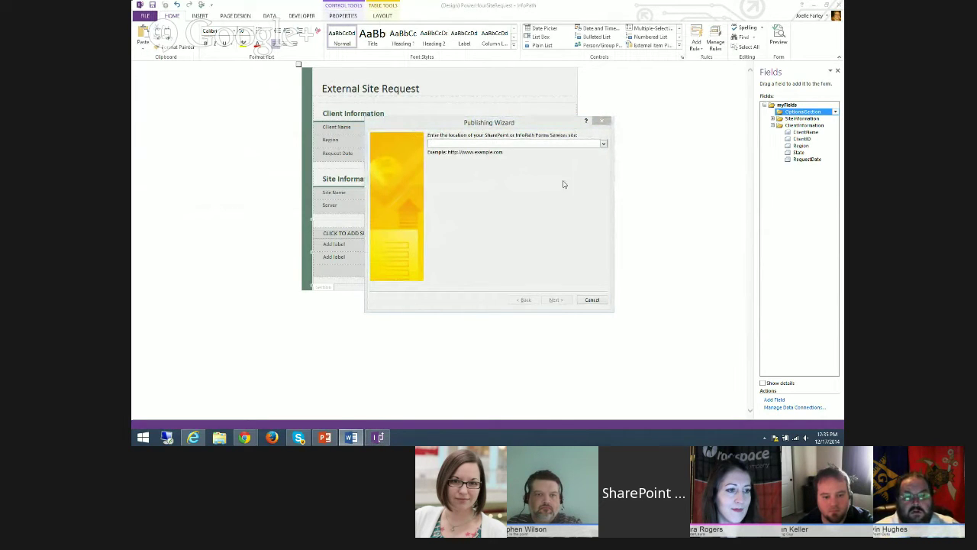
Step: Enter the copied SharePoint site address as the publishing location and keep the form browser-enabled with the Form Library option
left_click(482, 143)
key("ctrl+v")
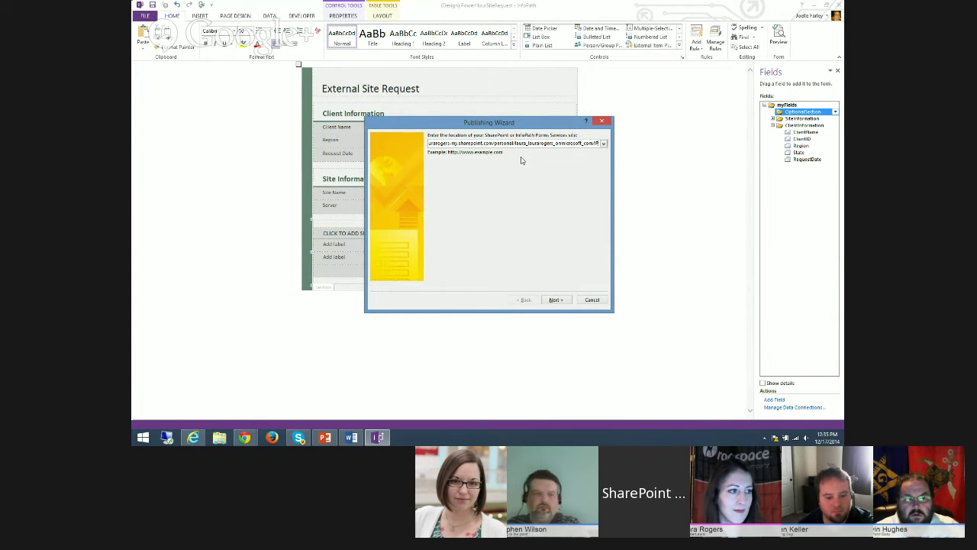
left_click(547, 301)
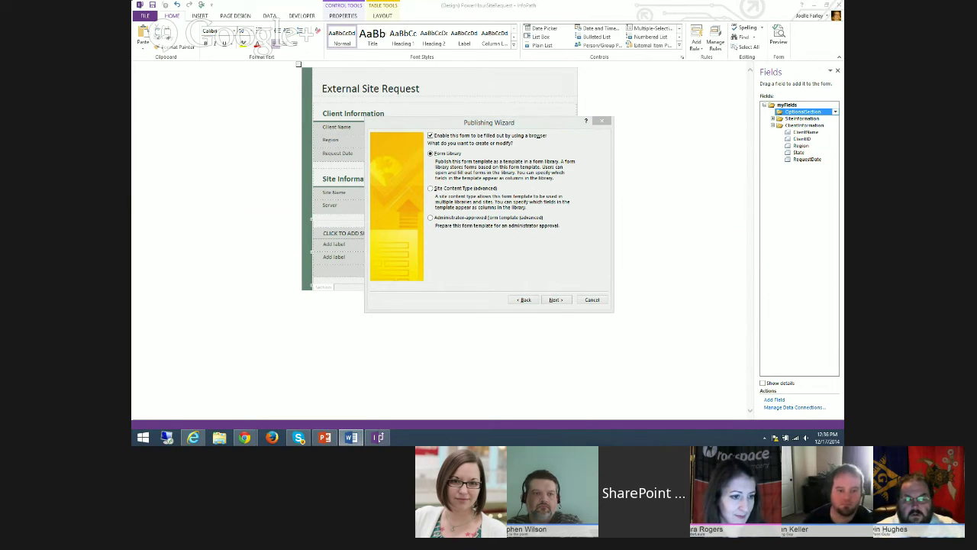
key("alt+Tab")
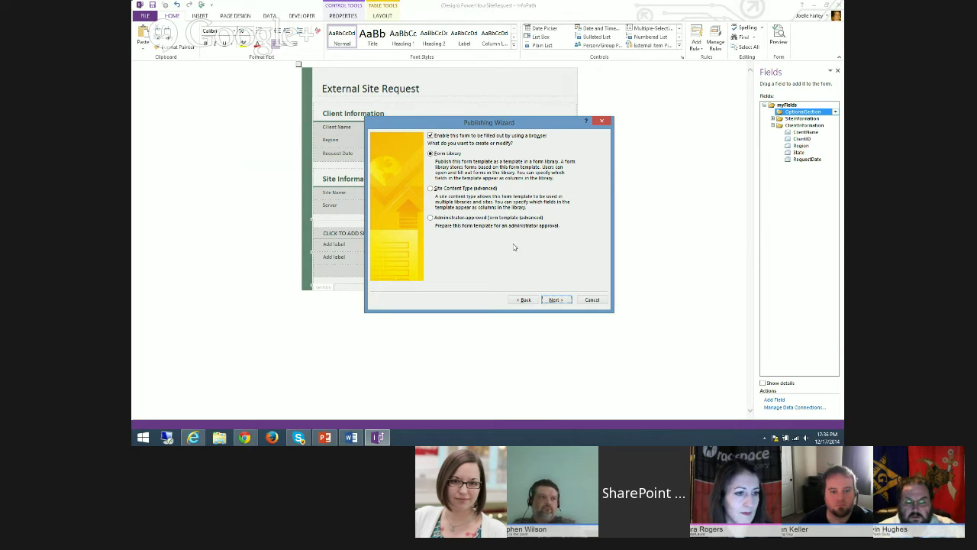
left_click(554, 300)
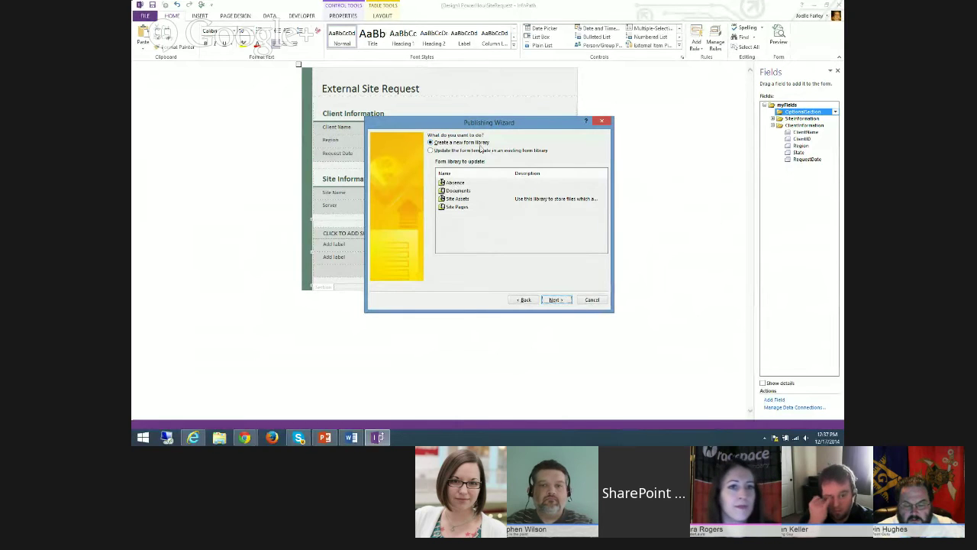
Step: Create a new form library named ExternalSiteRequest for the form, leaving its description empty
left_click(555, 300)
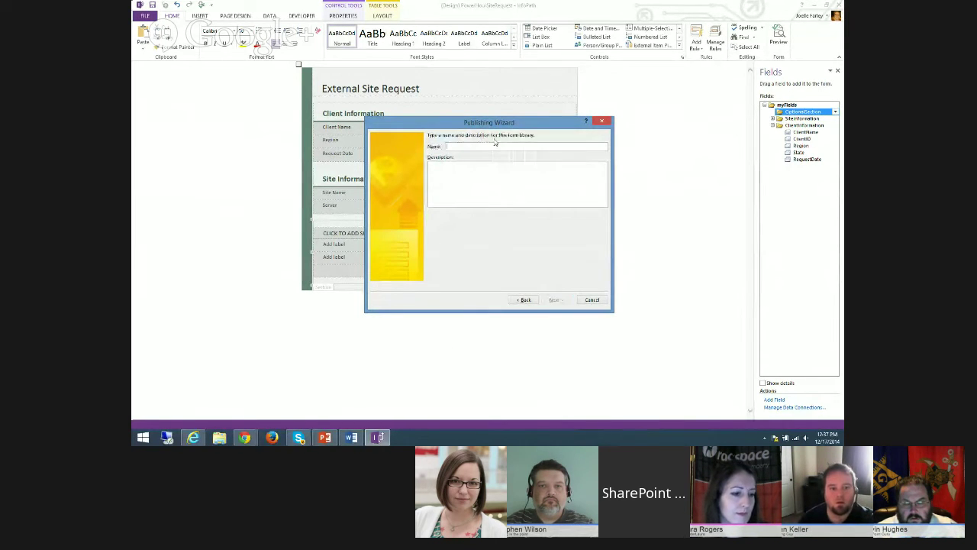
type("Ext")
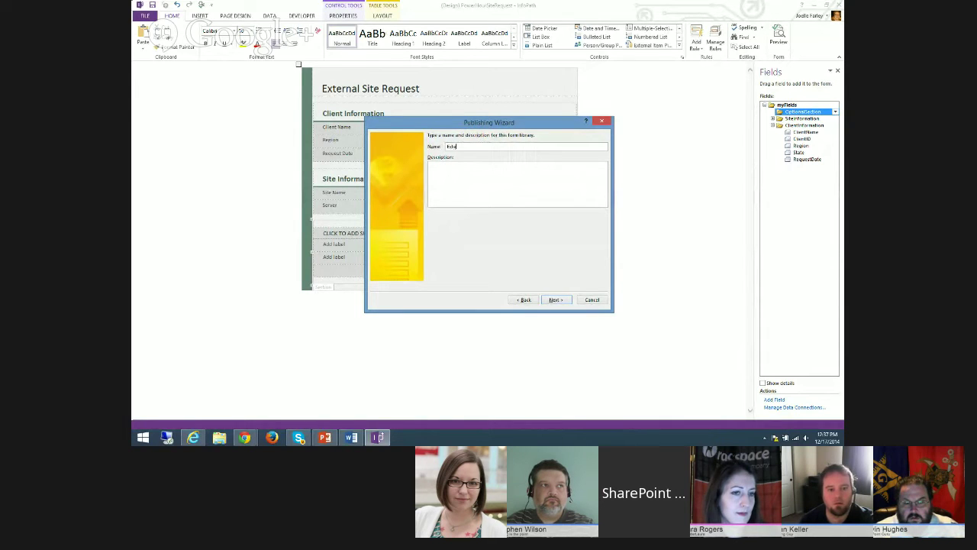
type("ernalSiteRequest")
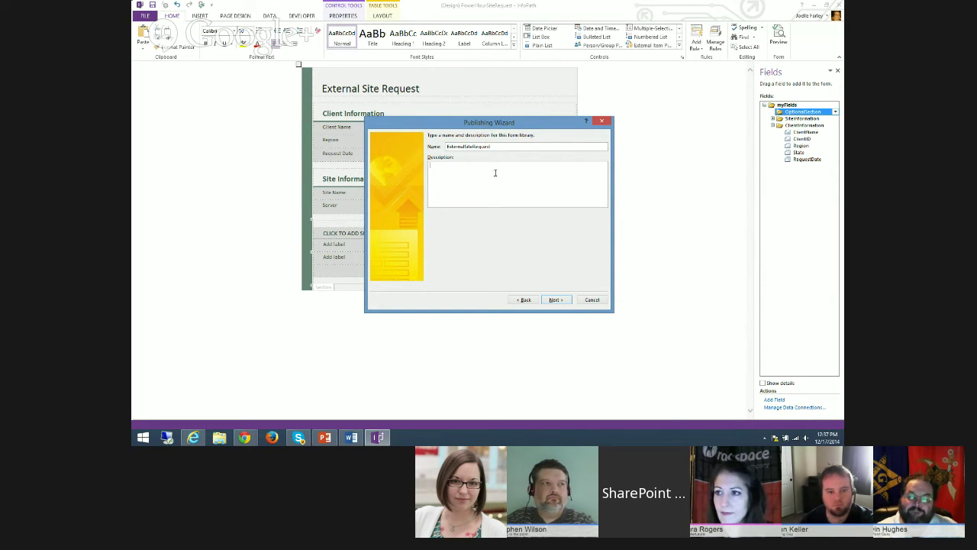
left_click(556, 300)
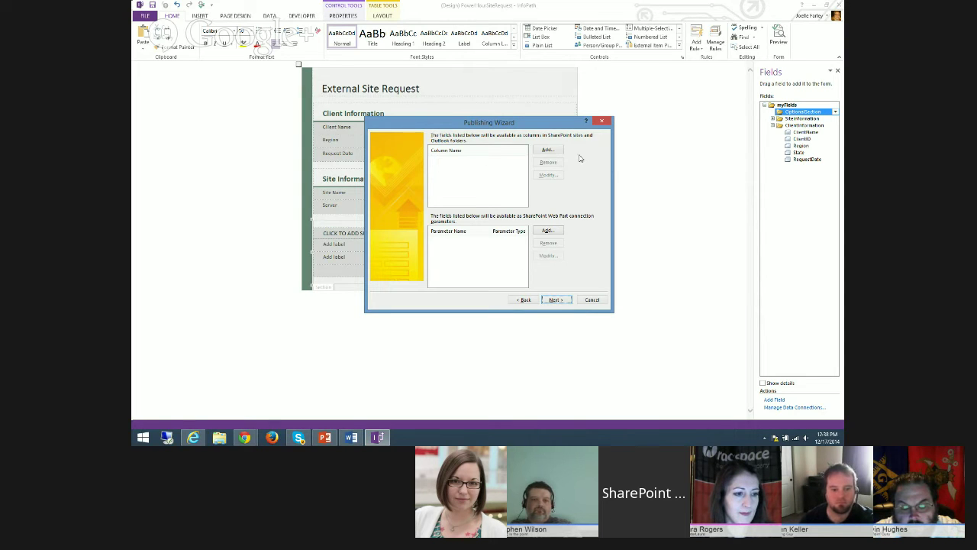
Step: Add the ClientName field from the ClientInformation group as a new column in the library
left_click(548, 150)
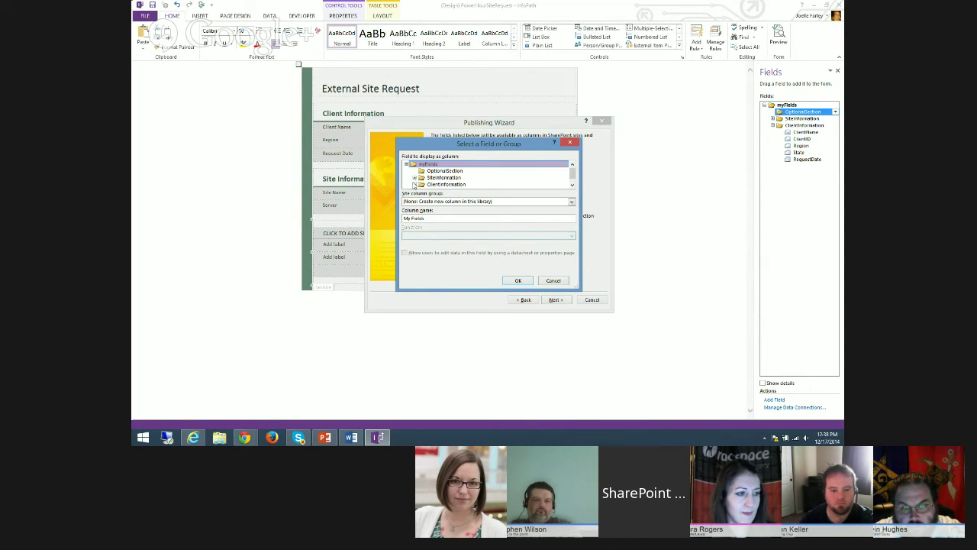
left_click(414, 184)
left_click(447, 171)
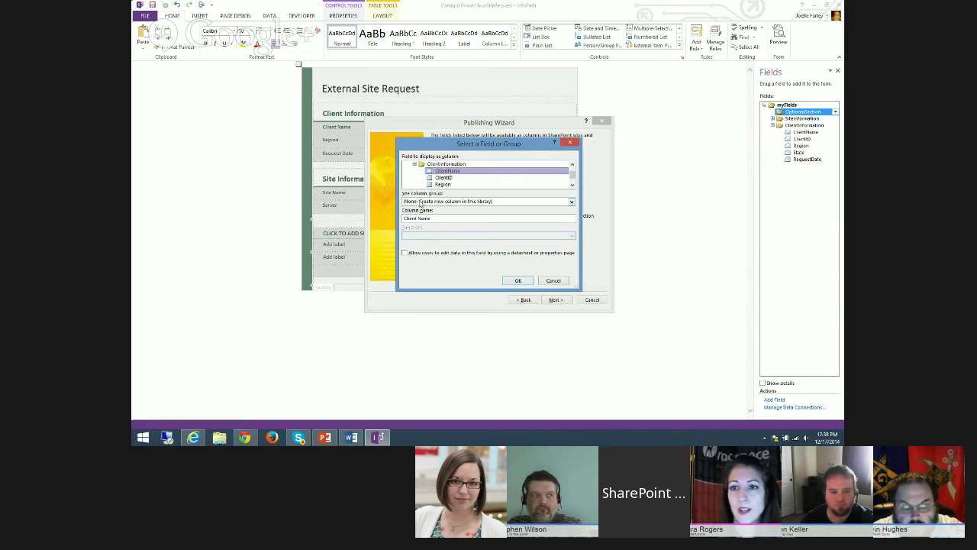
left_click(427, 201)
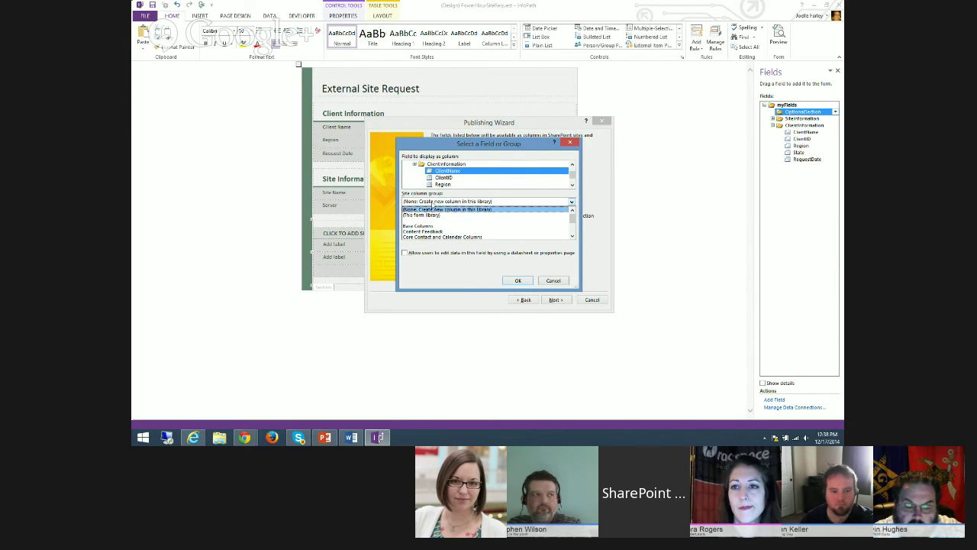
left_click(432, 208)
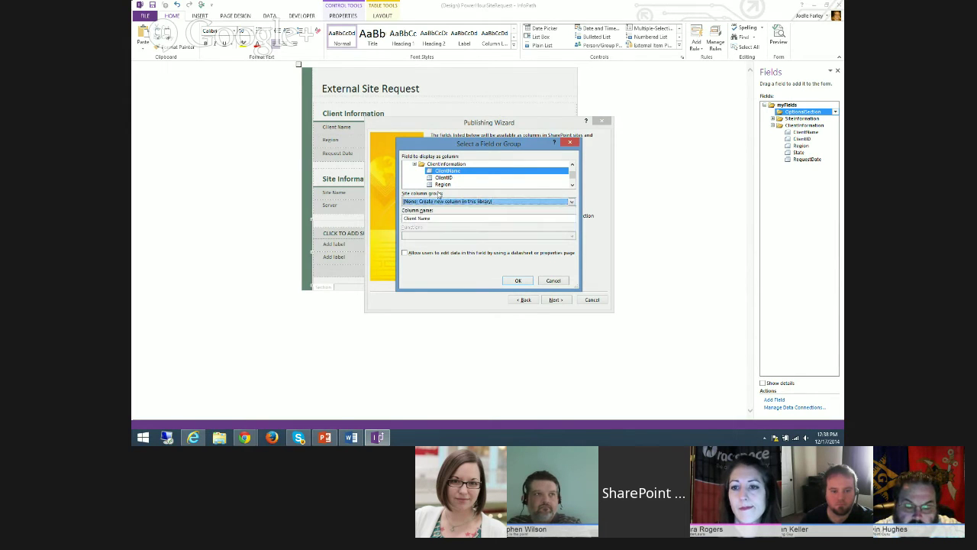
left_click(515, 281)
Step: Add the ClientID and Region fields as library columns
left_click(549, 150)
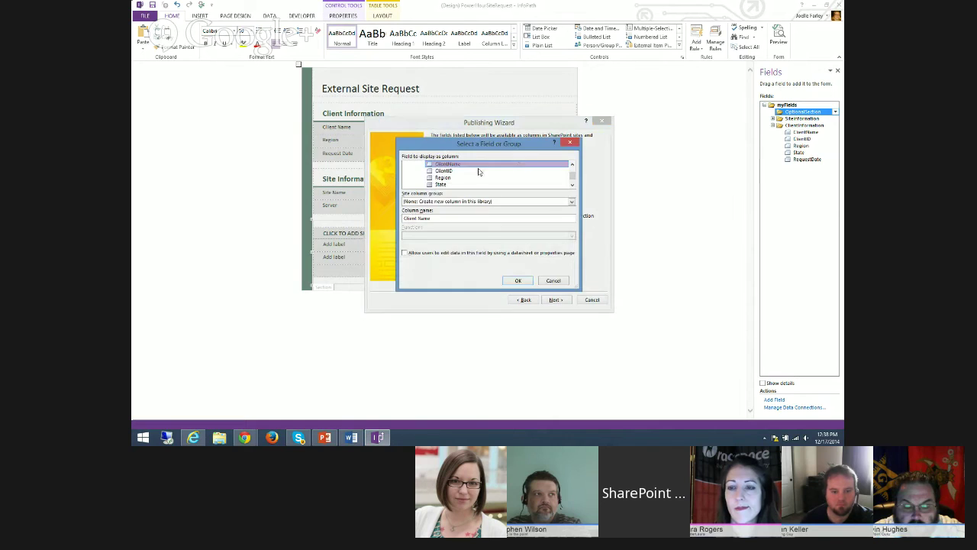
left_click(450, 170)
left_click(518, 280)
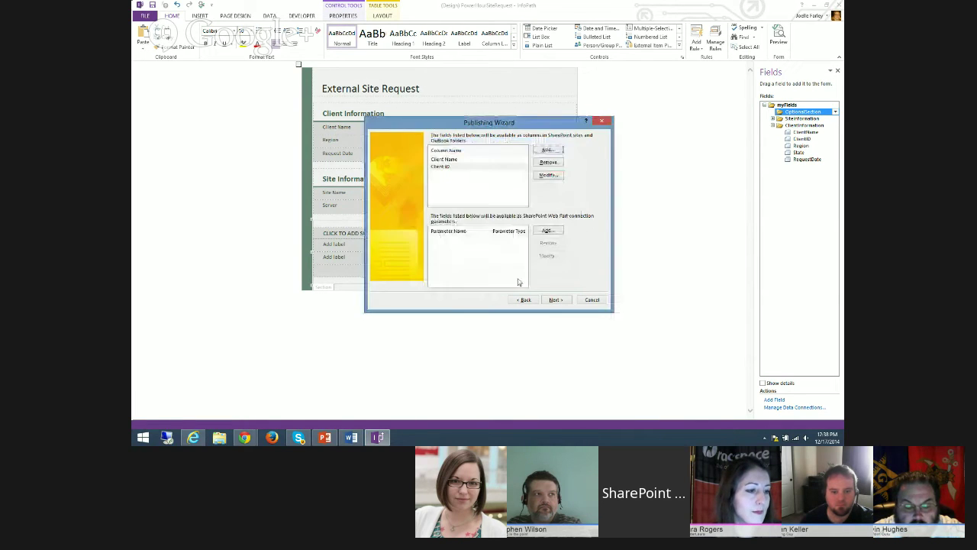
left_click(549, 150)
left_click(441, 173)
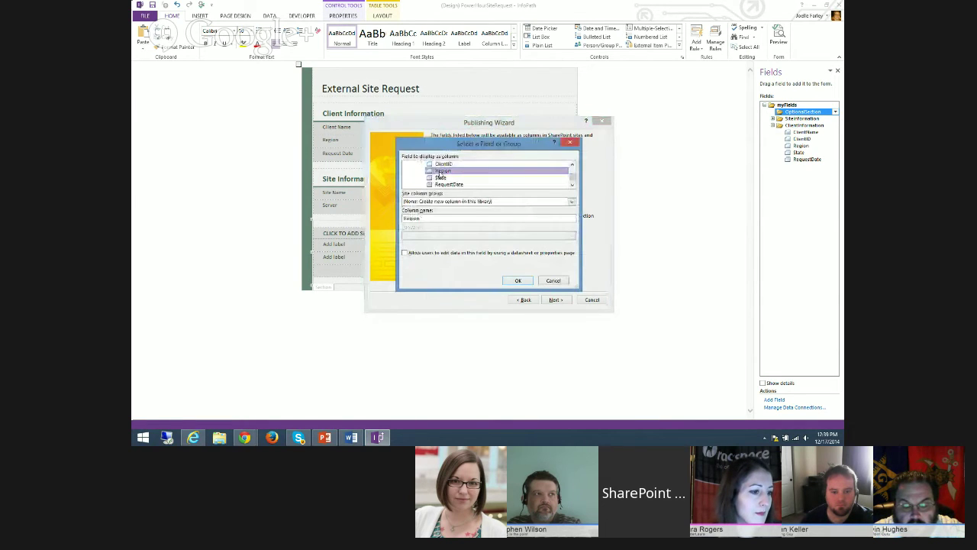
left_click(518, 280)
Step: Add the State and RequestDate fields as library columns
left_click(548, 150)
left_click(441, 170)
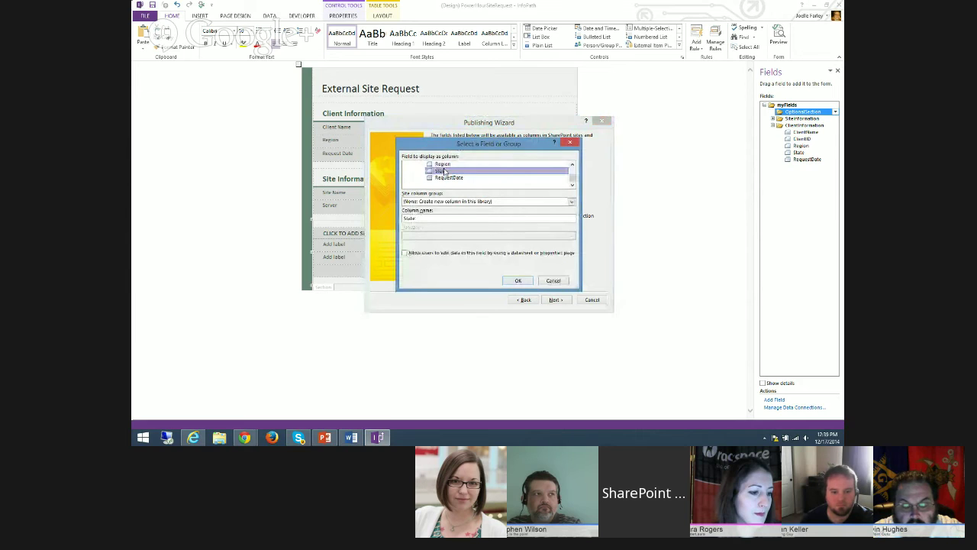
left_click(517, 280)
left_click(549, 150)
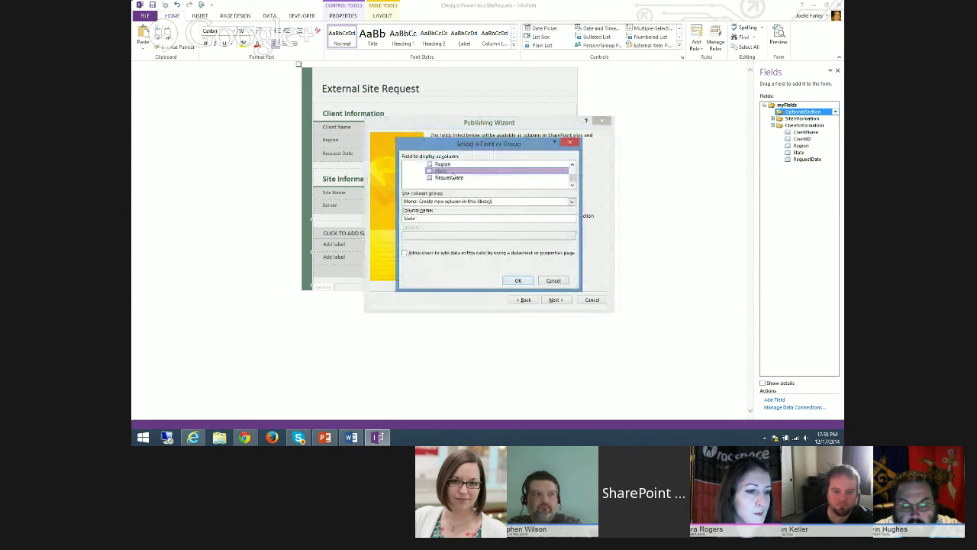
left_click(451, 177)
left_click(517, 280)
Step: Add the SiteName field from the SiteInformation group as a library column
left_click(542, 152)
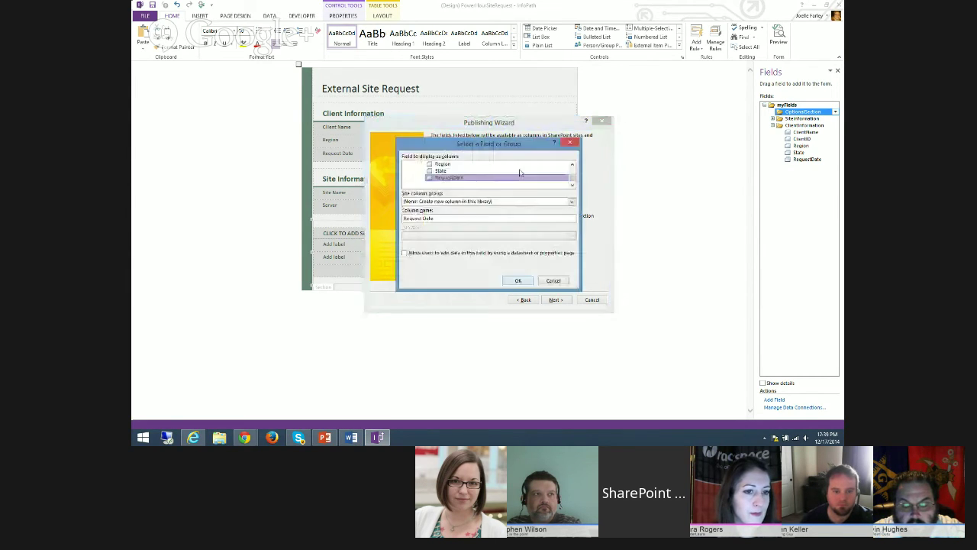
scroll(565, 171, "up", 5)
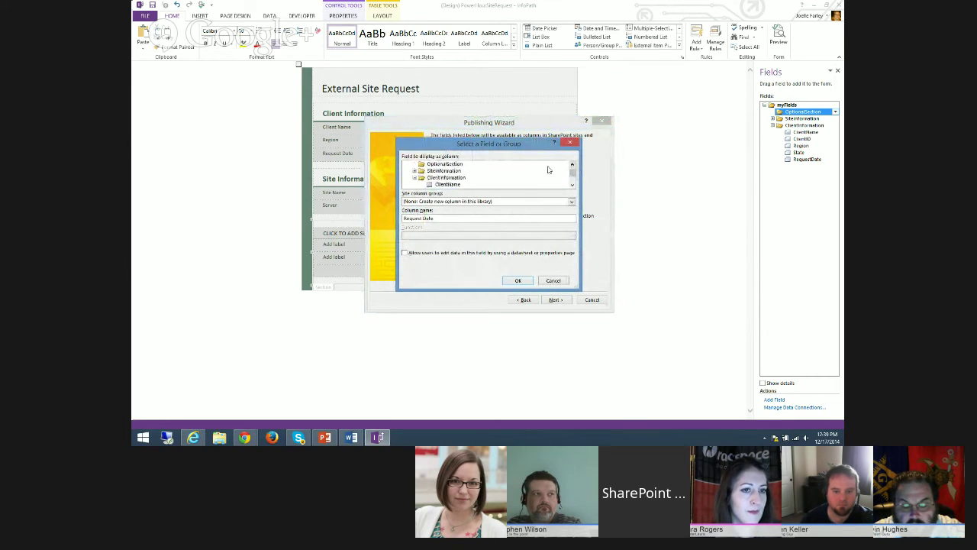
left_click(415, 171)
left_click(445, 170)
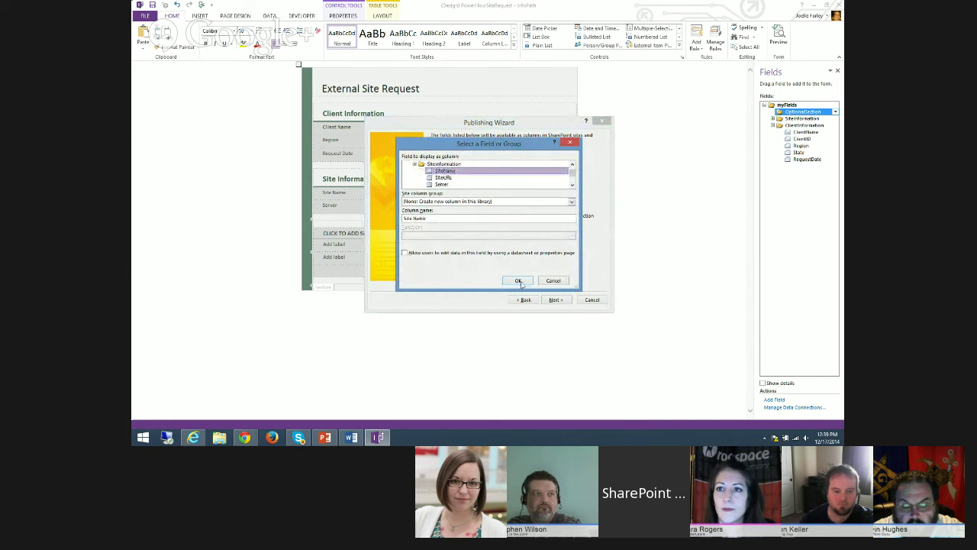
left_click(517, 280)
Step: Add the SiteURL and Server fields as library columns
left_click(542, 152)
left_click(449, 177)
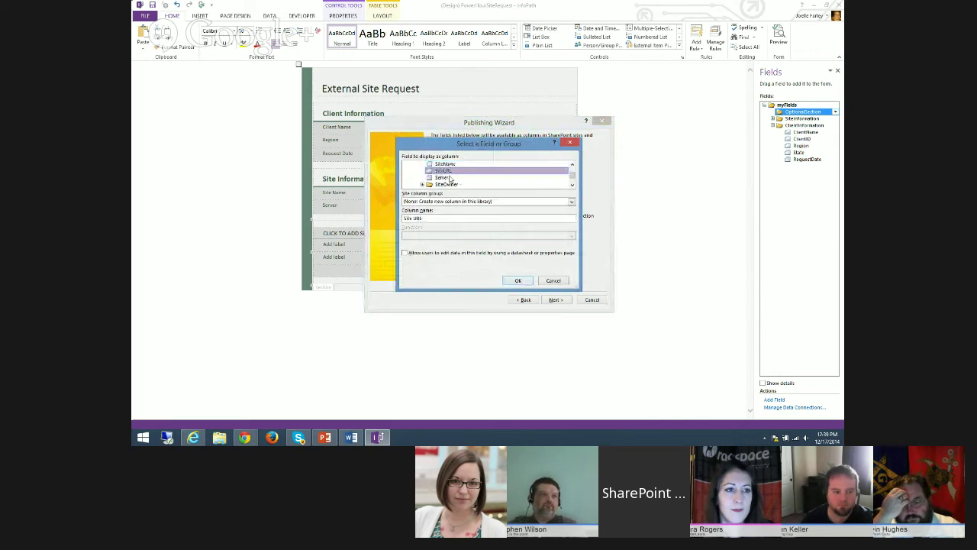
left_click(518, 280)
left_click(540, 153)
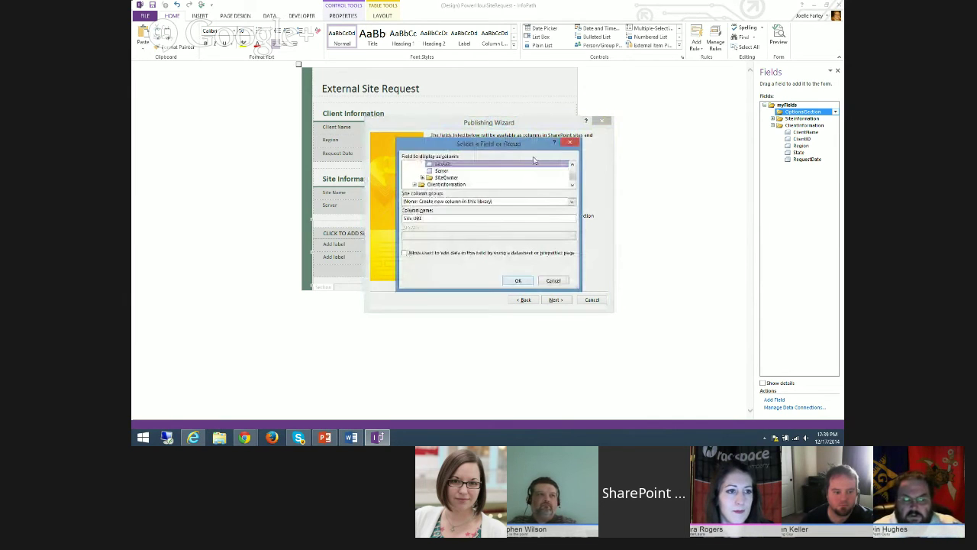
left_click(443, 170)
key("Return")
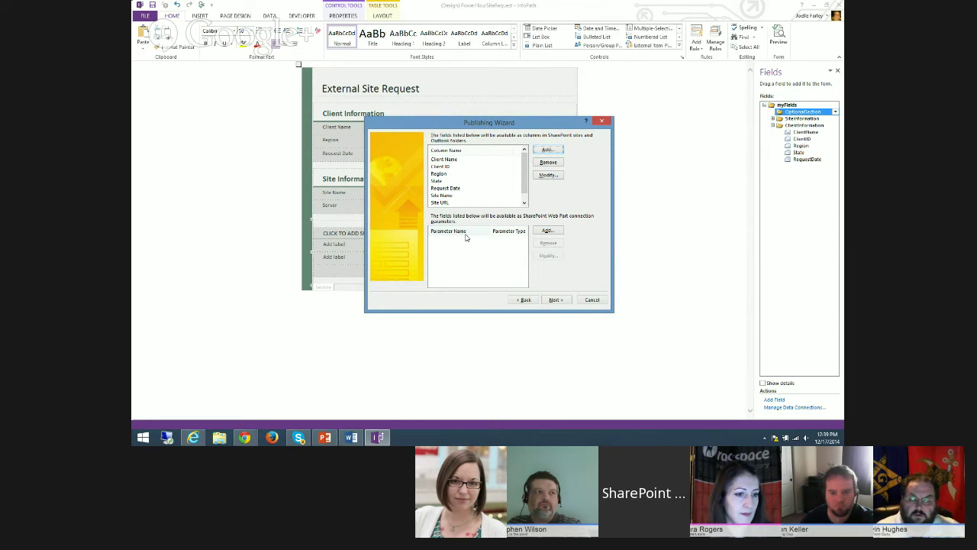
Step: Examine the options for adding a Web Part connection parameter and leave without adding one
left_click(547, 229)
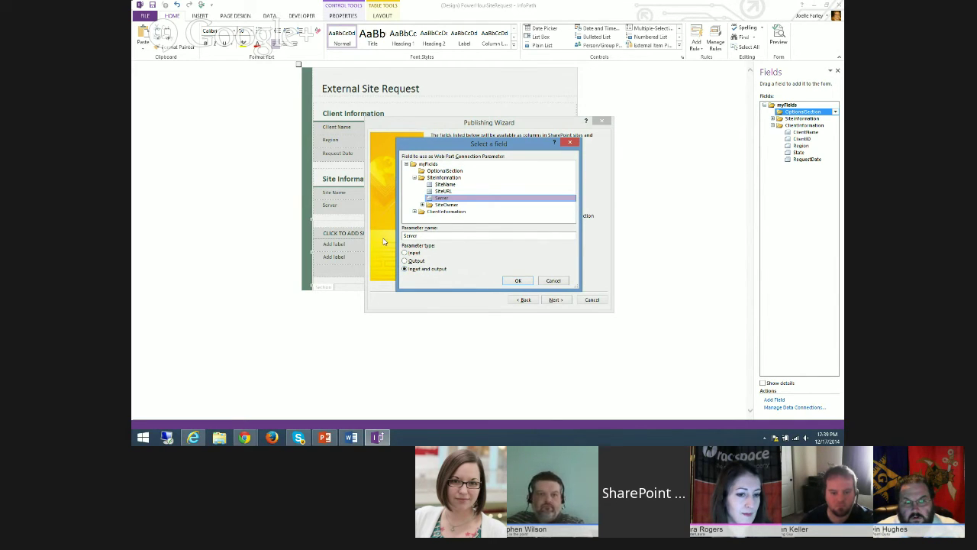
left_click(552, 281)
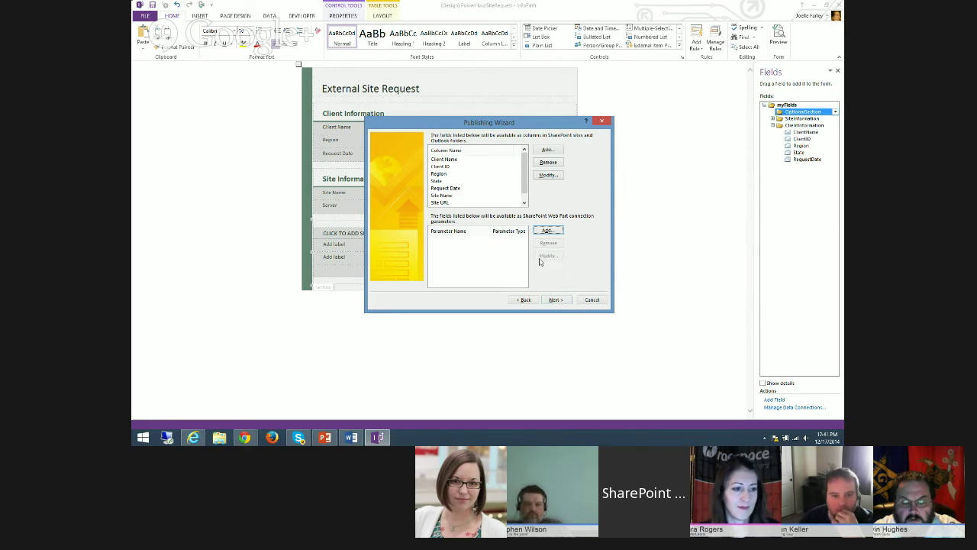
Step: Publish the form template to the ExternalSiteRequest form library and close the publishing wizard
left_click(555, 300)
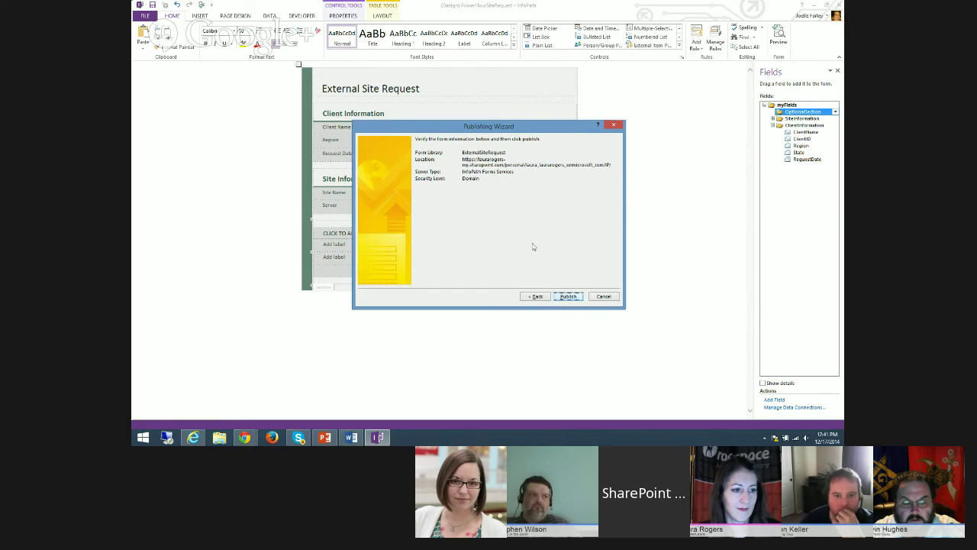
left_click(569, 296)
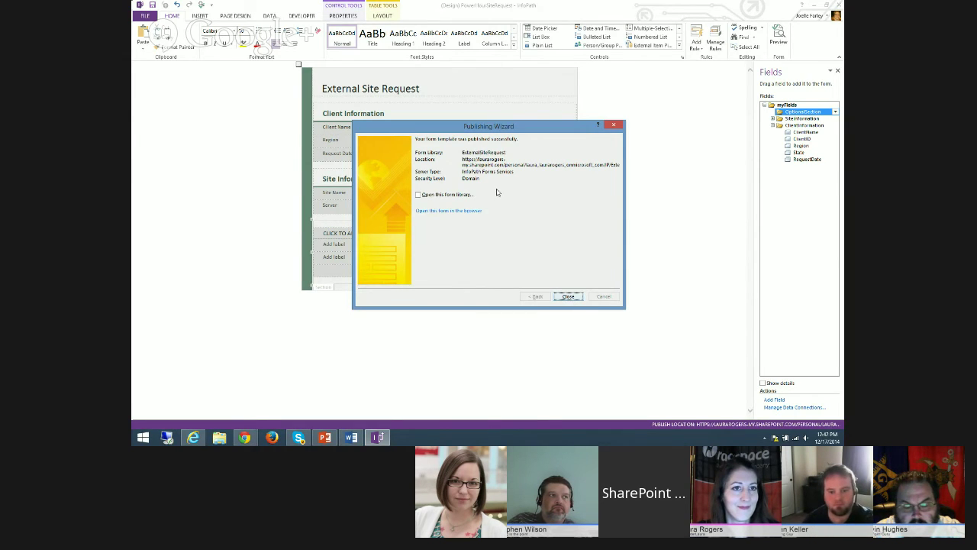
left_click(570, 296)
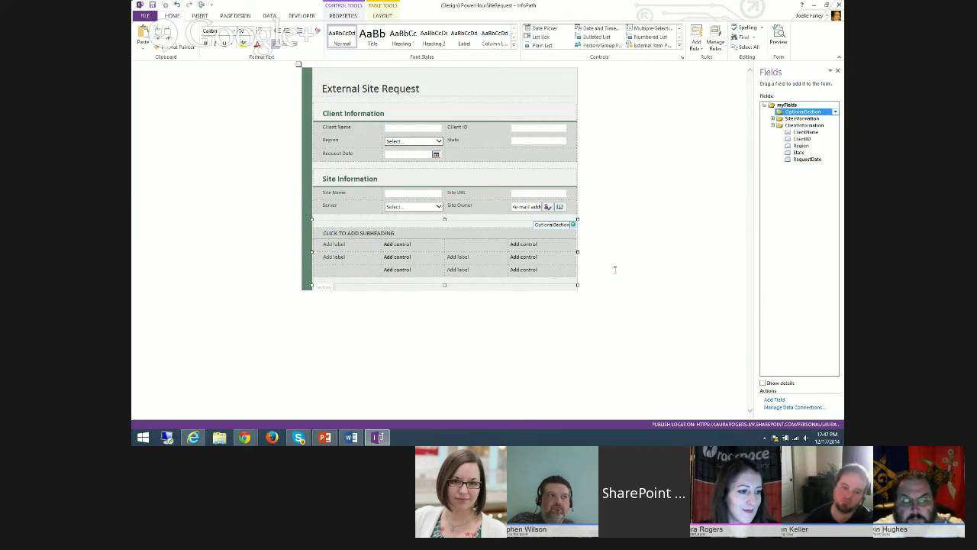
Step: Switch to Internet Explorer, open the ExternalSiteRequest library, view a new blank request form and return to the library
left_click(194, 438)
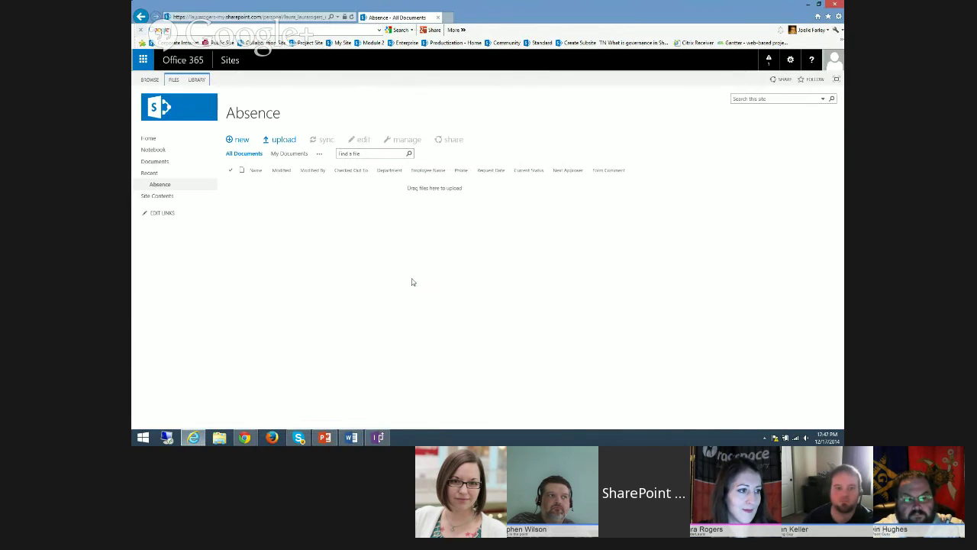
left_click(353, 17)
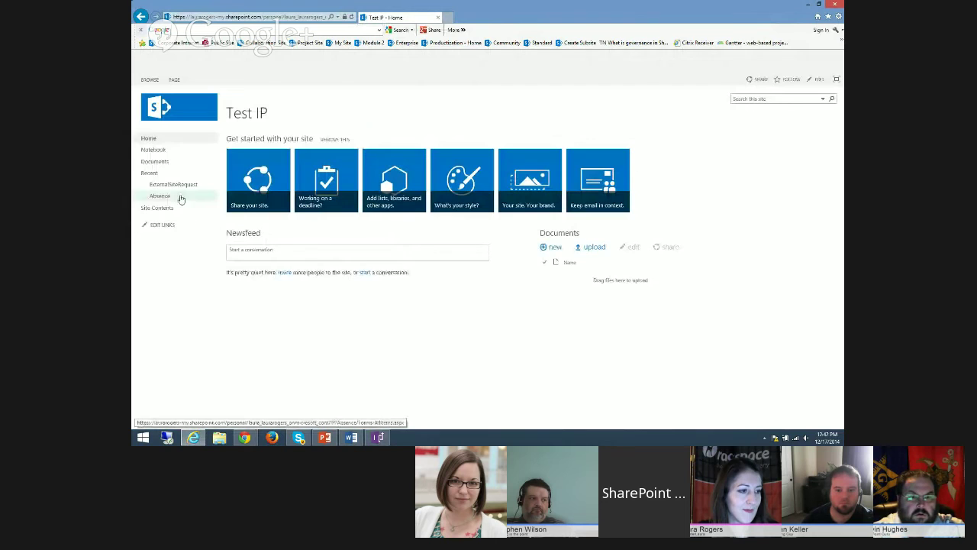
left_click(211, 189)
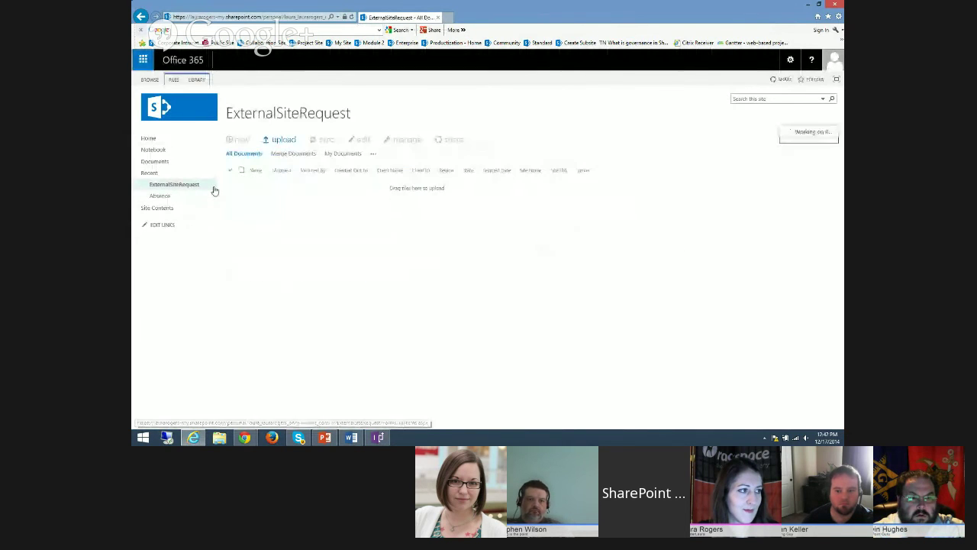
left_click(241, 139)
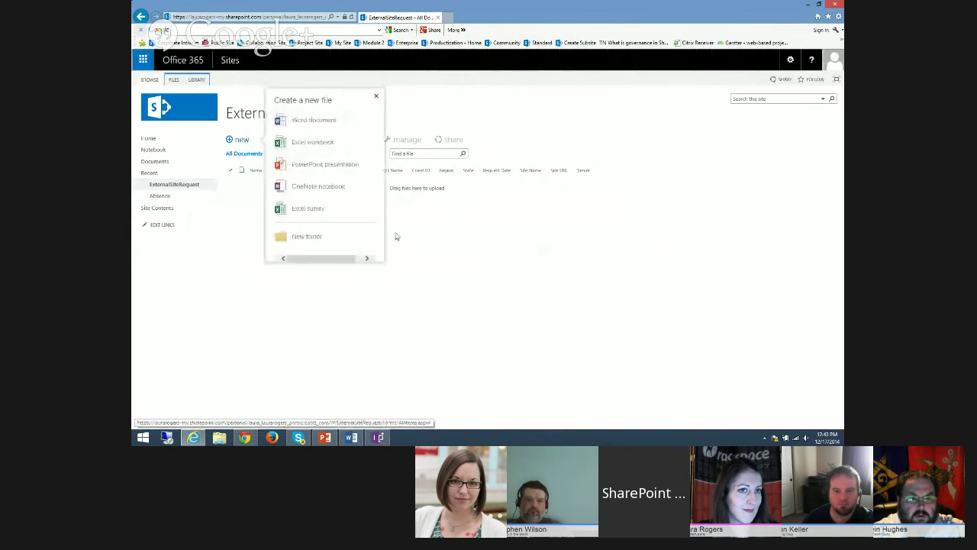
left_click(384, 241)
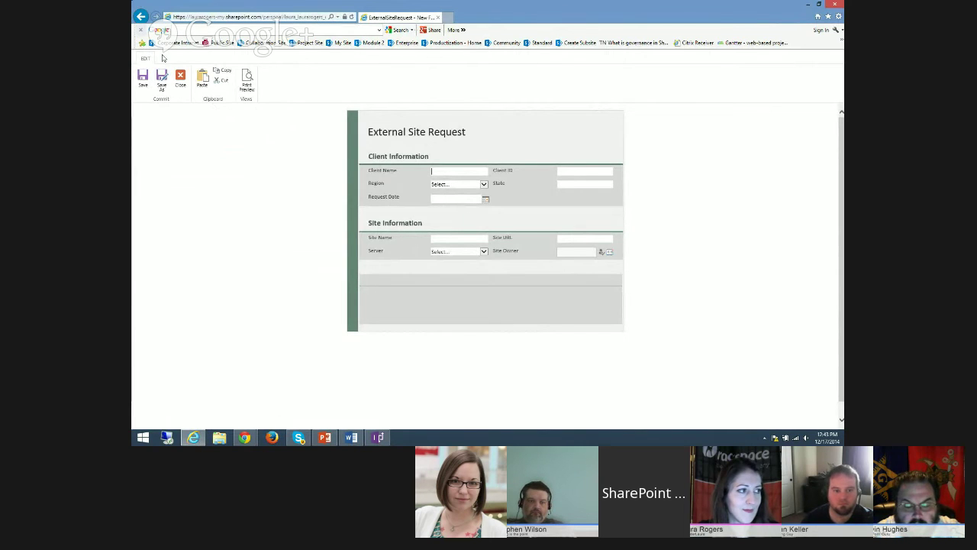
left_click(141, 16)
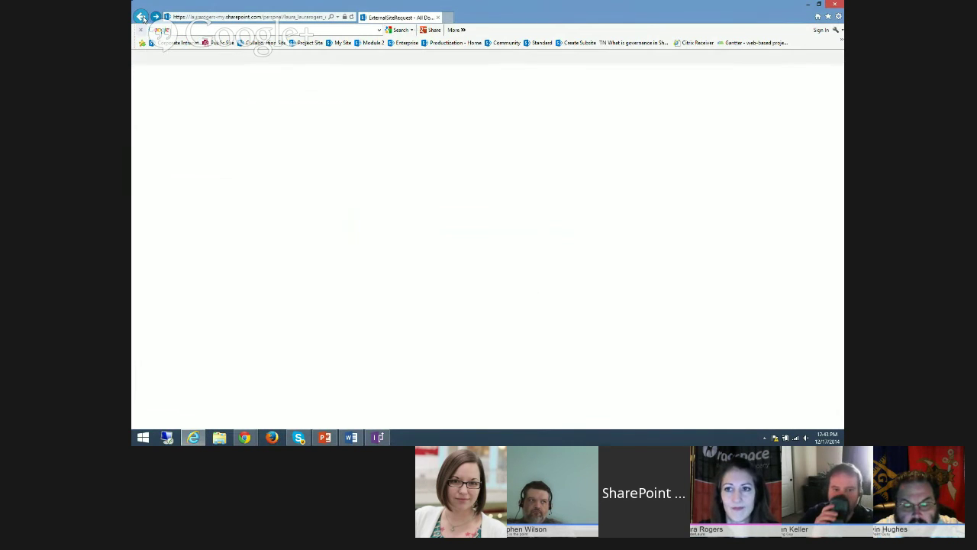
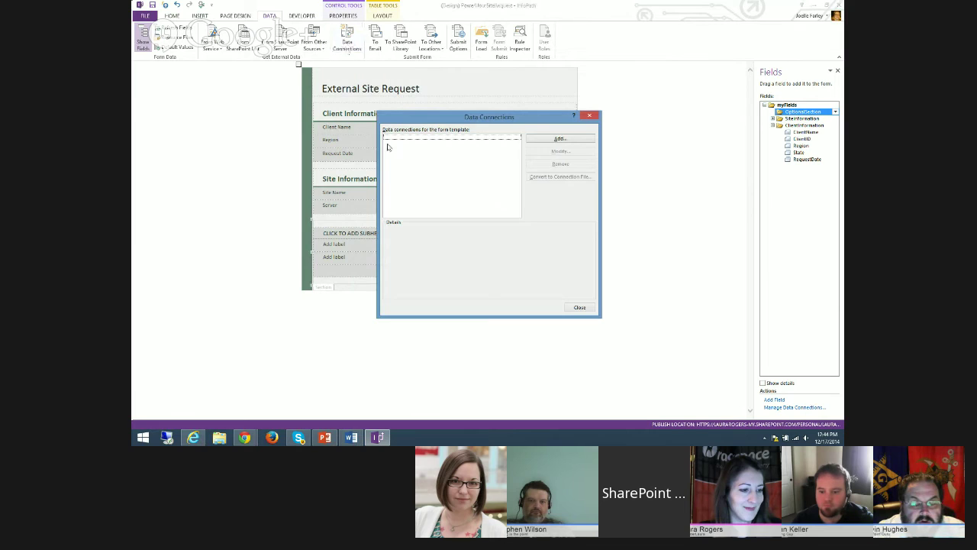
Step: Add a new data connection that submits data to a document library on a SharePoint site
left_click(539, 145)
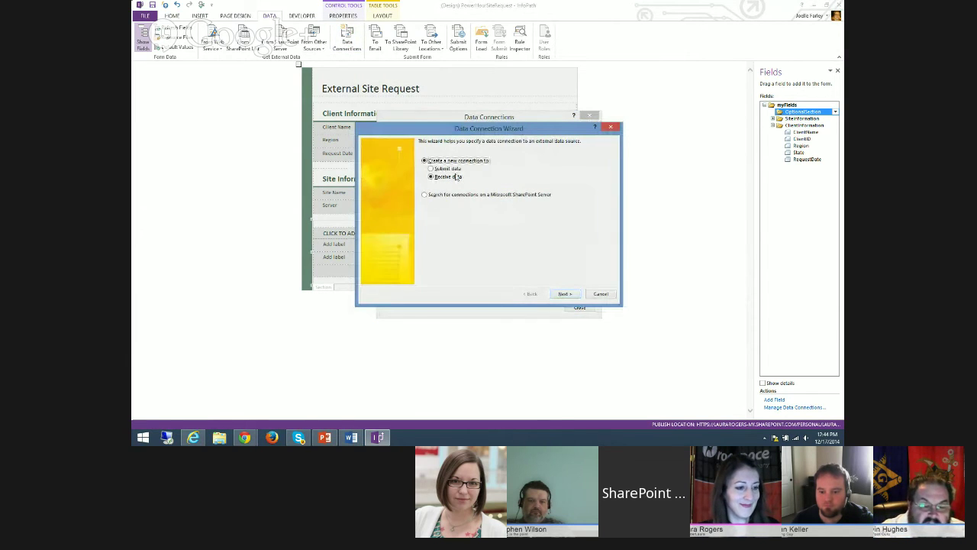
left_click(431, 169)
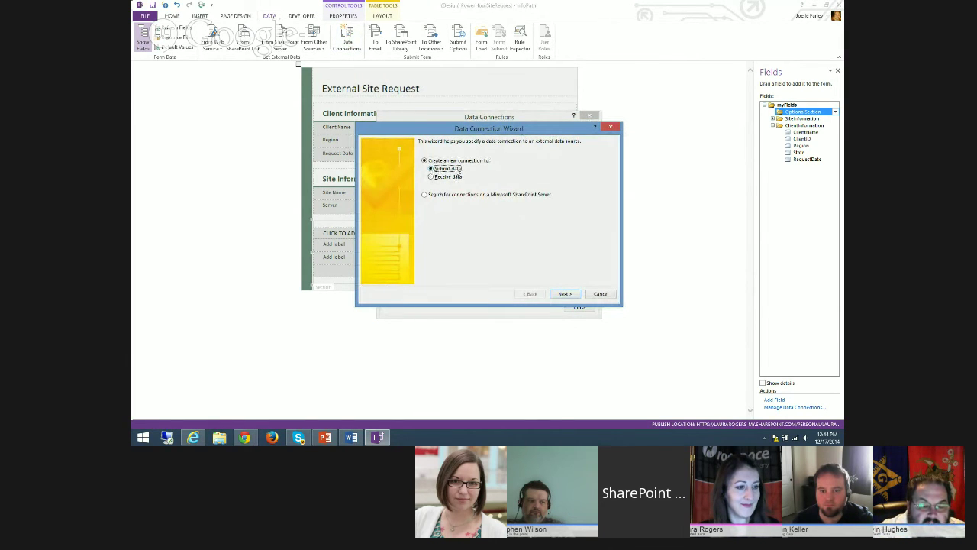
left_click(565, 294)
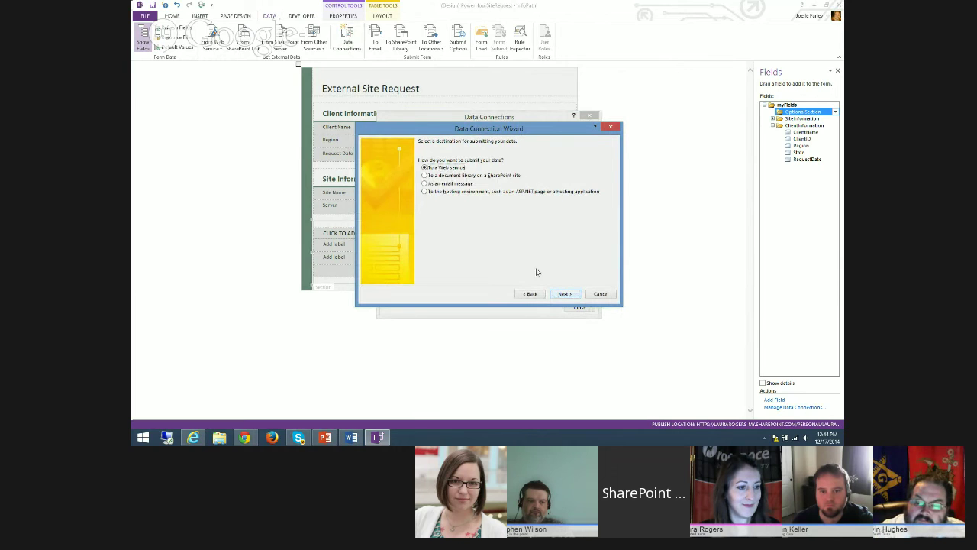
left_click(451, 177)
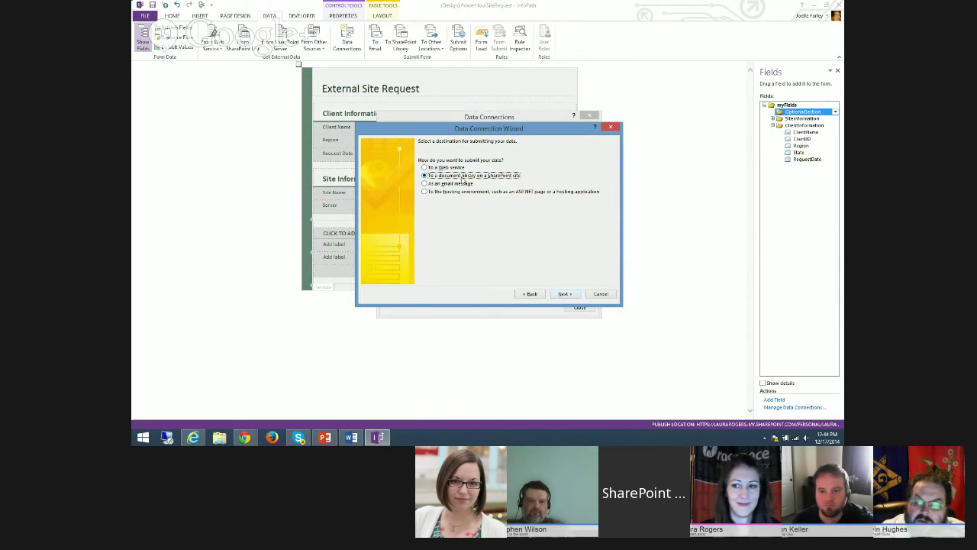
left_click(557, 294)
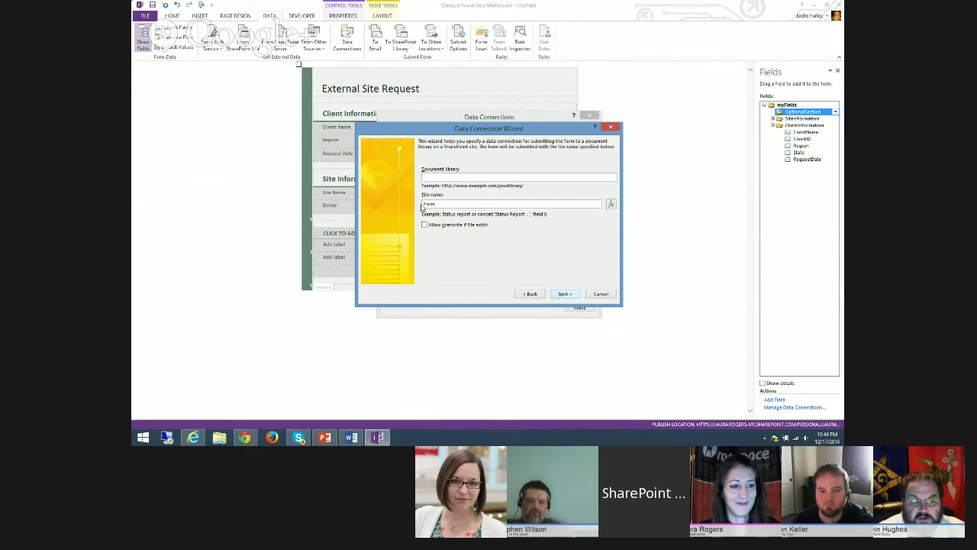
Step: Copy the ExternalSiteRequest library address from Internet Explorer and paste it as the connection's document library in InfoPath
left_click(194, 437)
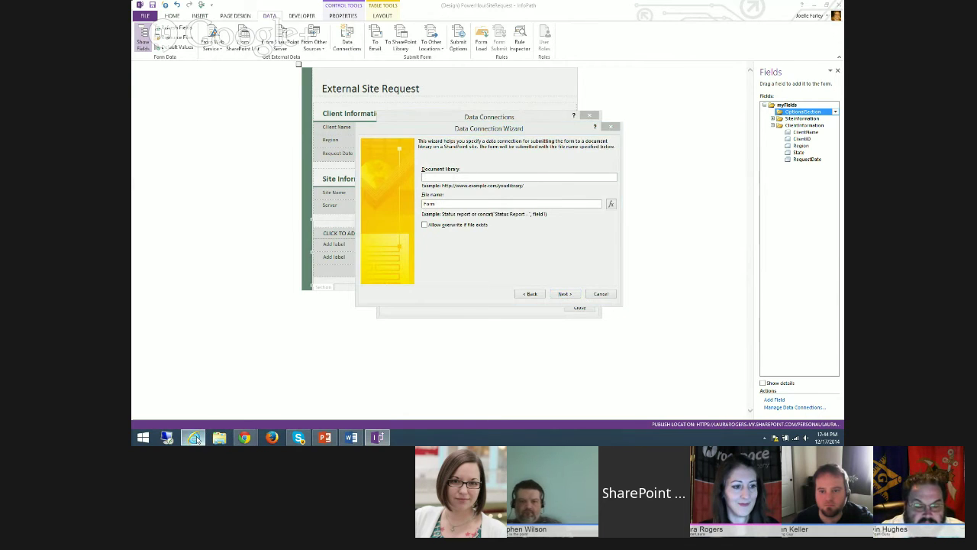
left_click(253, 18)
right_click(253, 17)
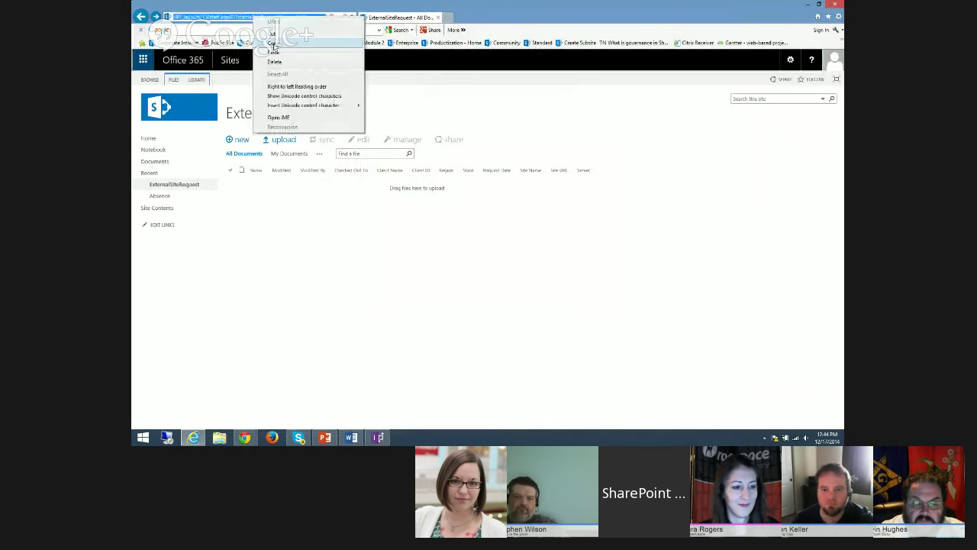
left_click(273, 44)
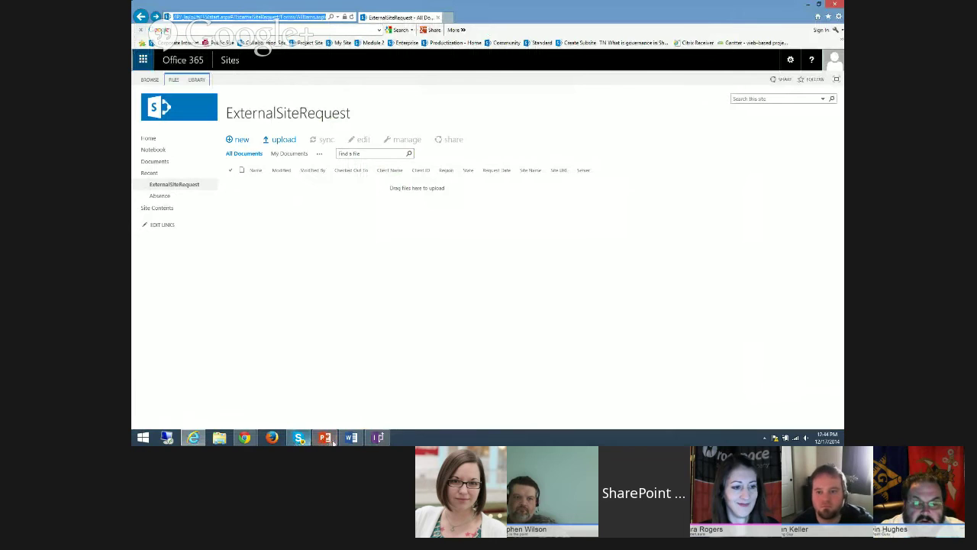
left_click(377, 438)
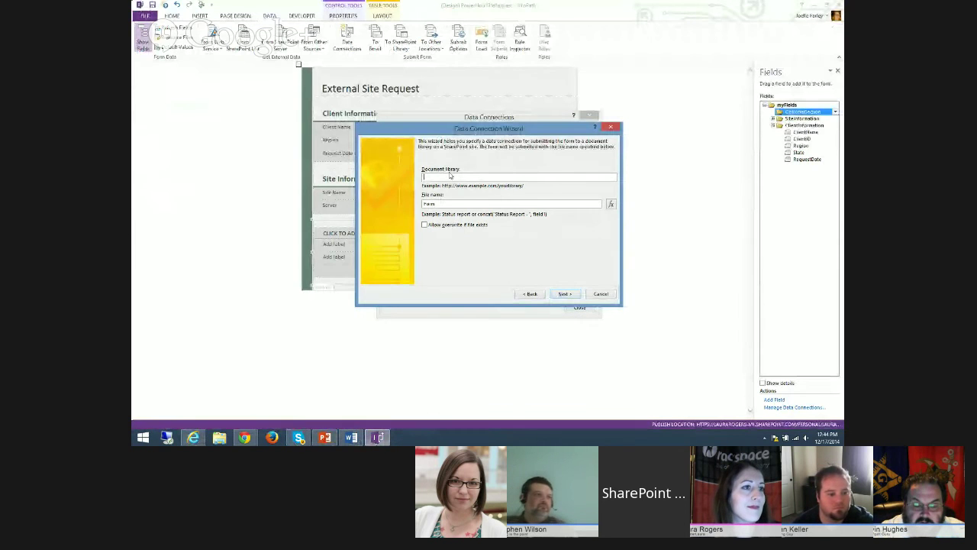
key("ctrl+v")
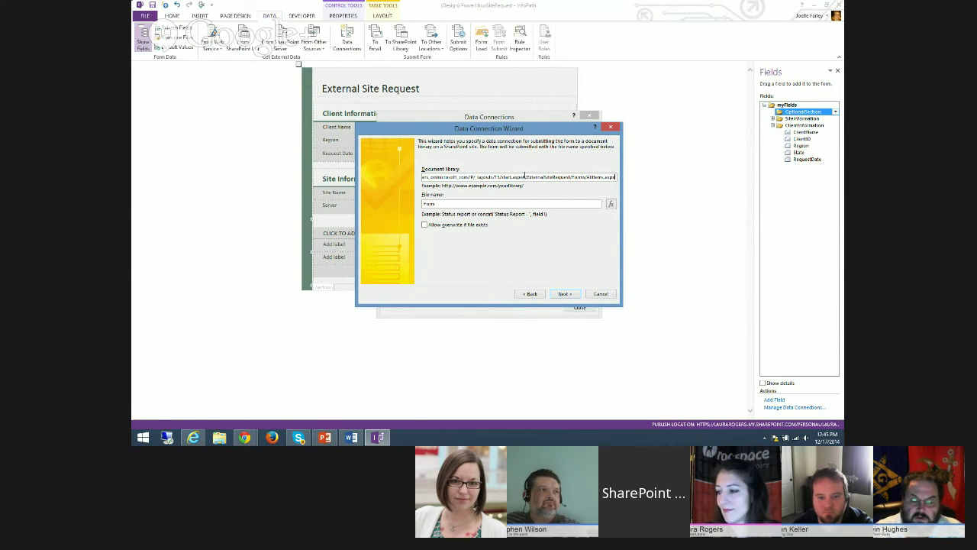
Step: Remove _layouts/15/start.aspx# and Forms/AllItems.aspx from the document library address so it ends with ExternalSiteRequest/, and check the whole address
left_click_drag(525, 175, 474, 176)
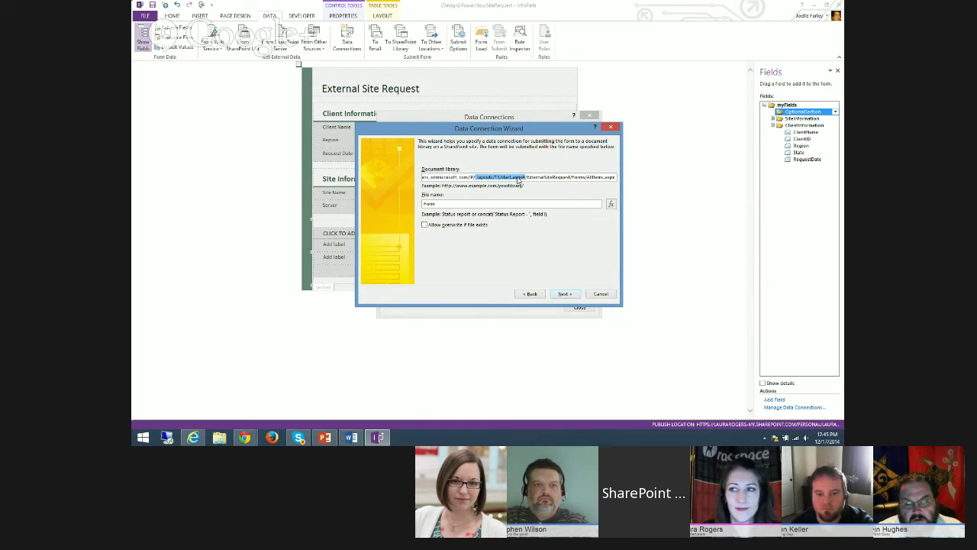
key("BackSpace")
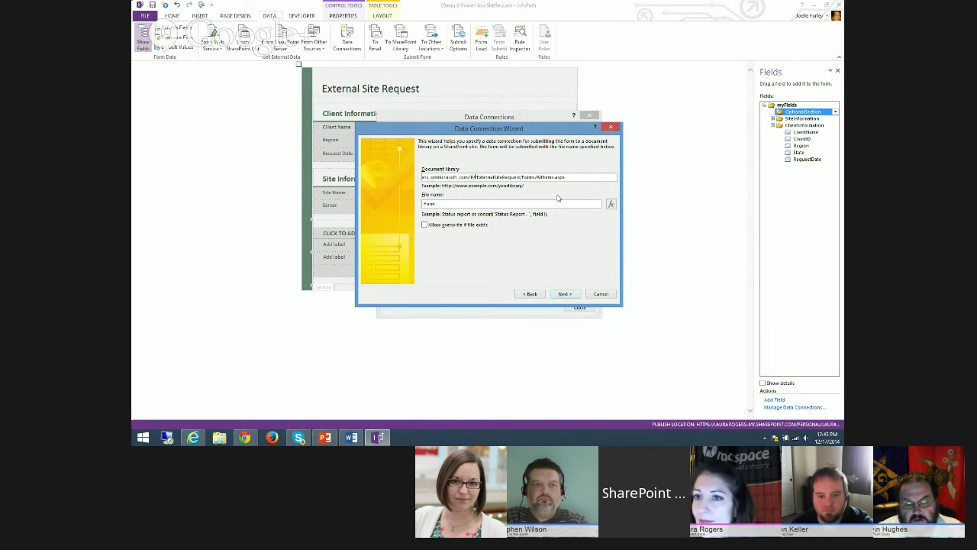
key("Delete")
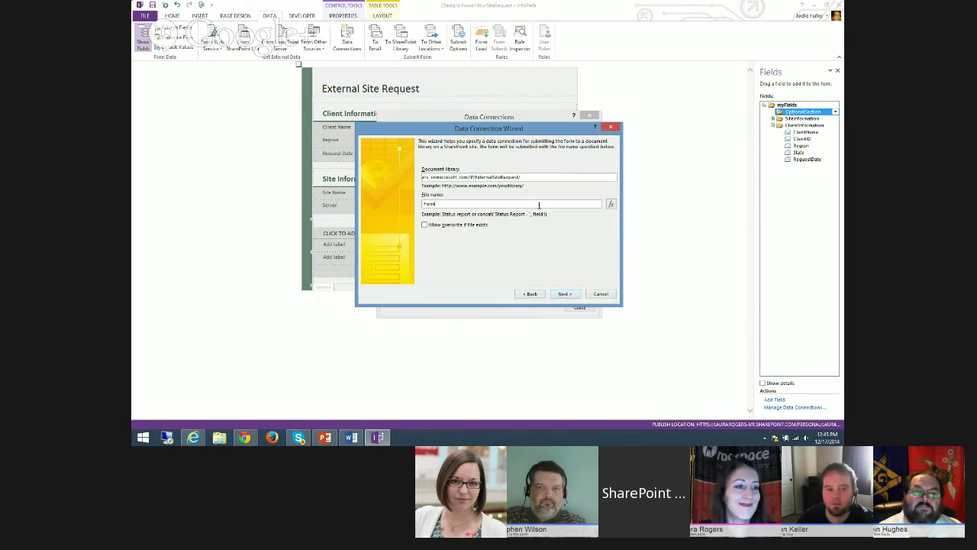
left_click_drag(529, 176, 369, 173)
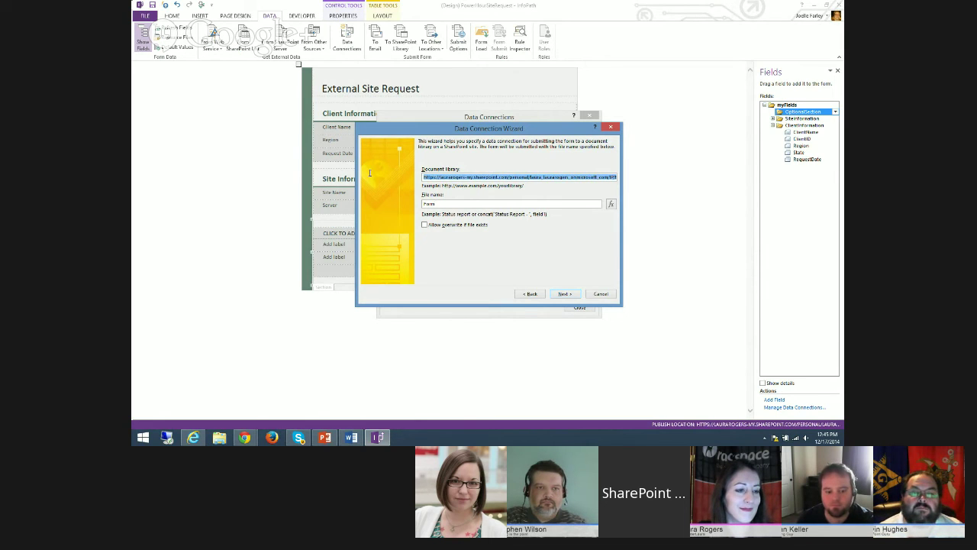
key("End")
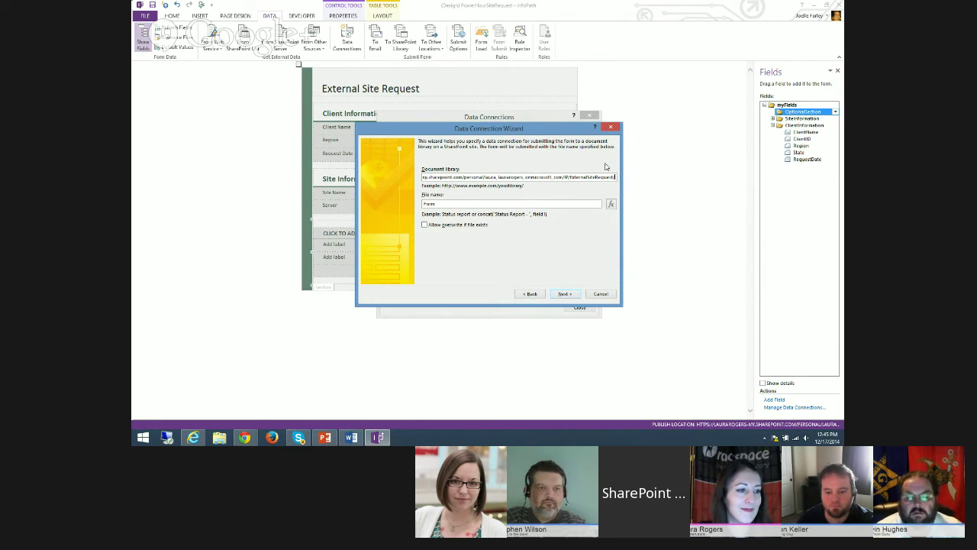
left_click_drag(577, 176, 719, 184)
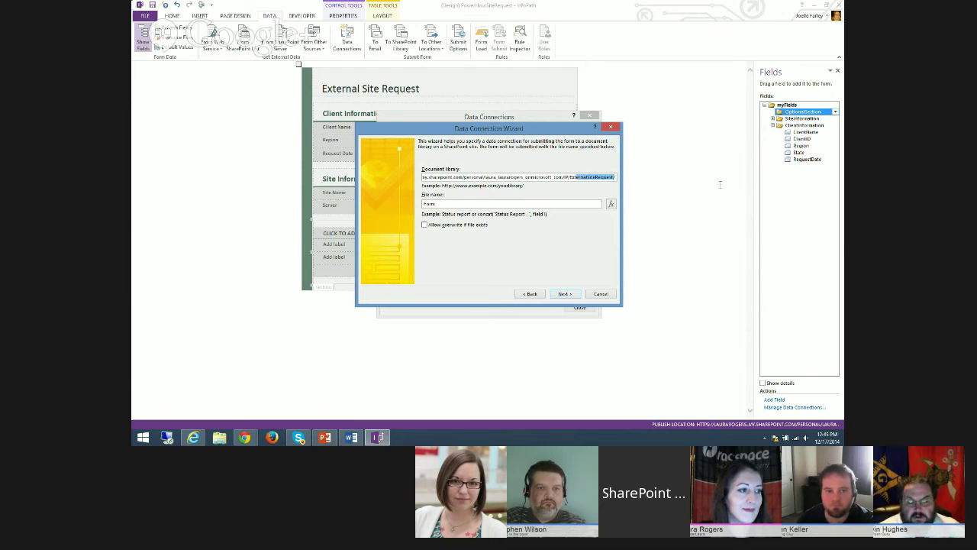
left_click(544, 175)
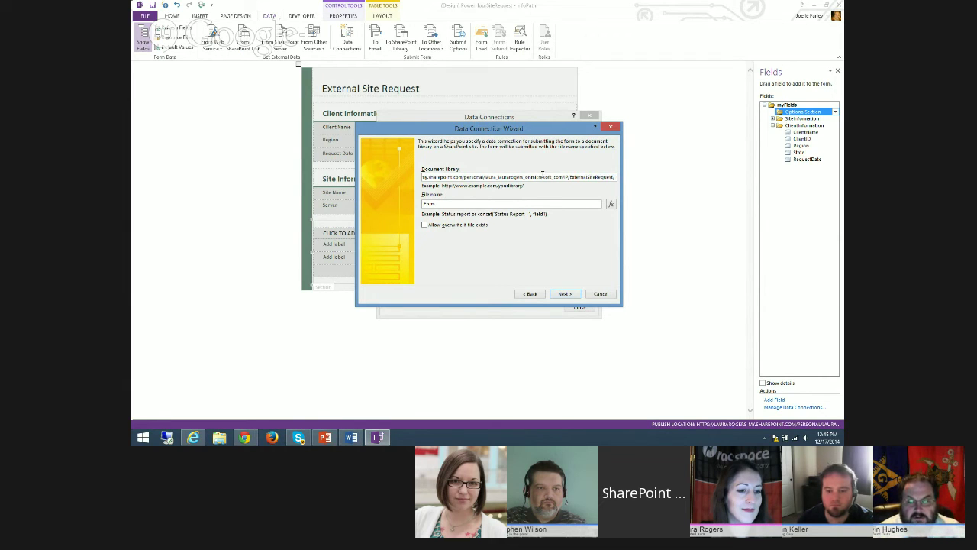
Step: Start a formula for the file name using the concat function, with the ClientName field followed by a "-" separator
left_click(452, 201)
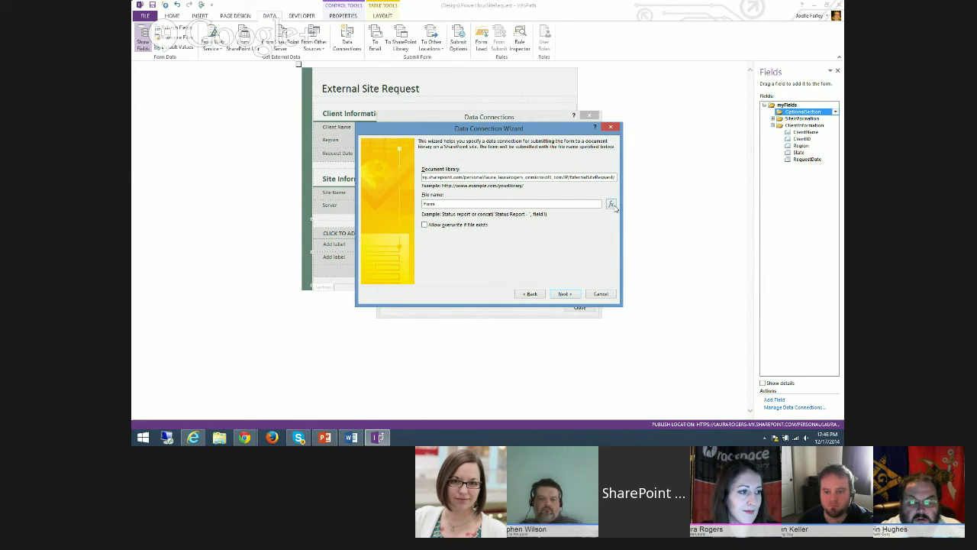
left_click(611, 205)
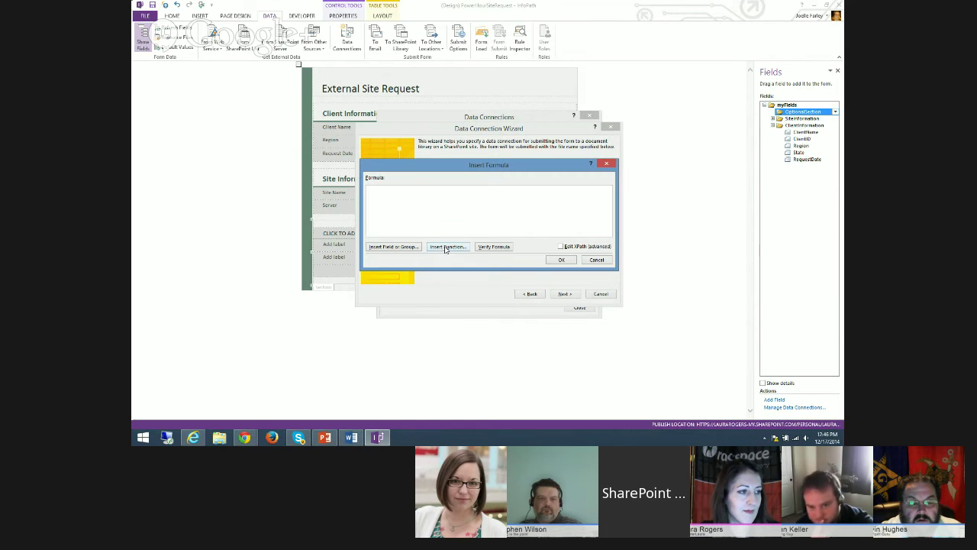
left_click_drag(481, 166, 525, 191)
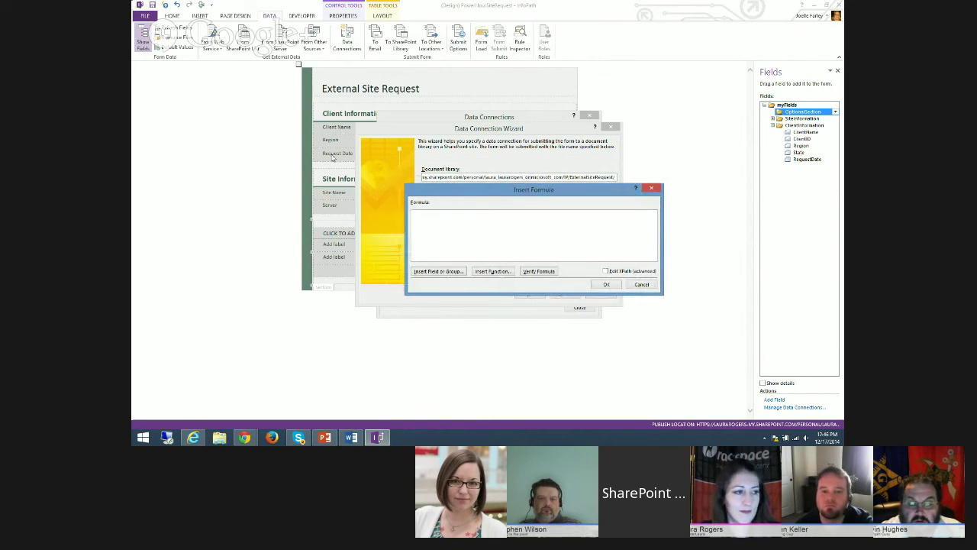
left_click_drag(468, 192, 442, 141)
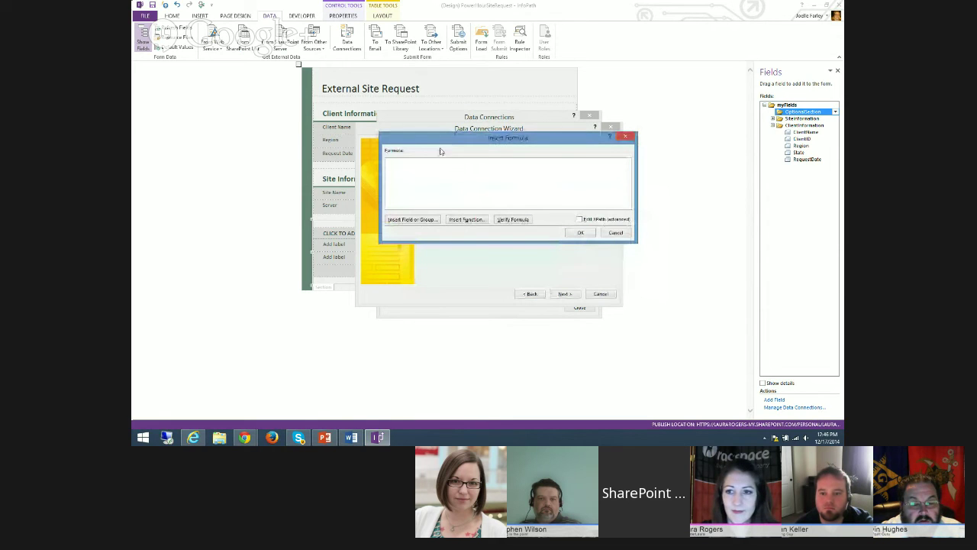
left_click(459, 220)
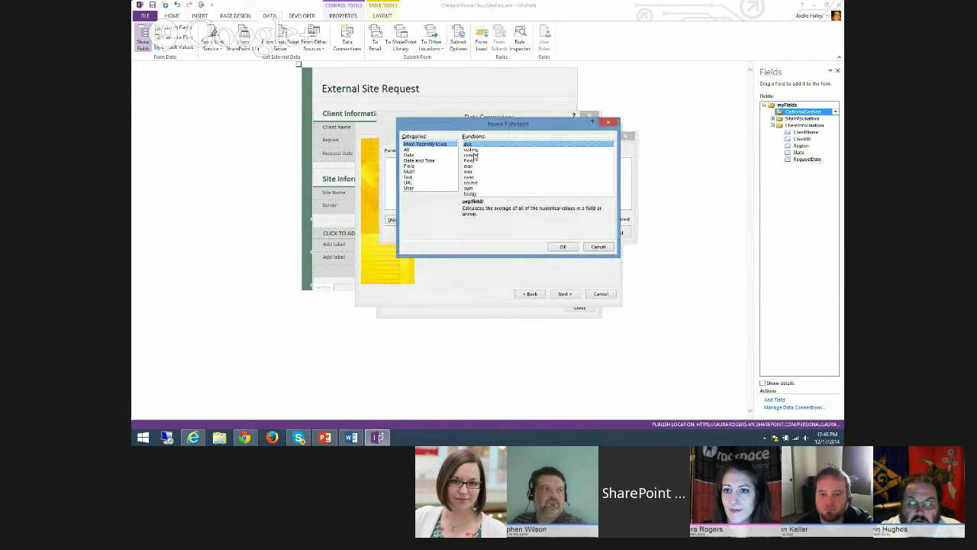
left_click(471, 156)
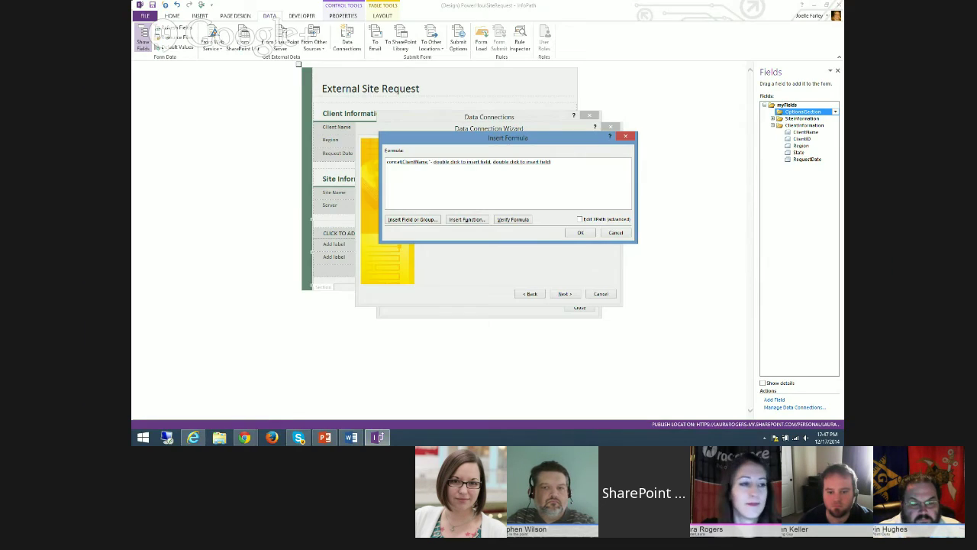
type("-\"")
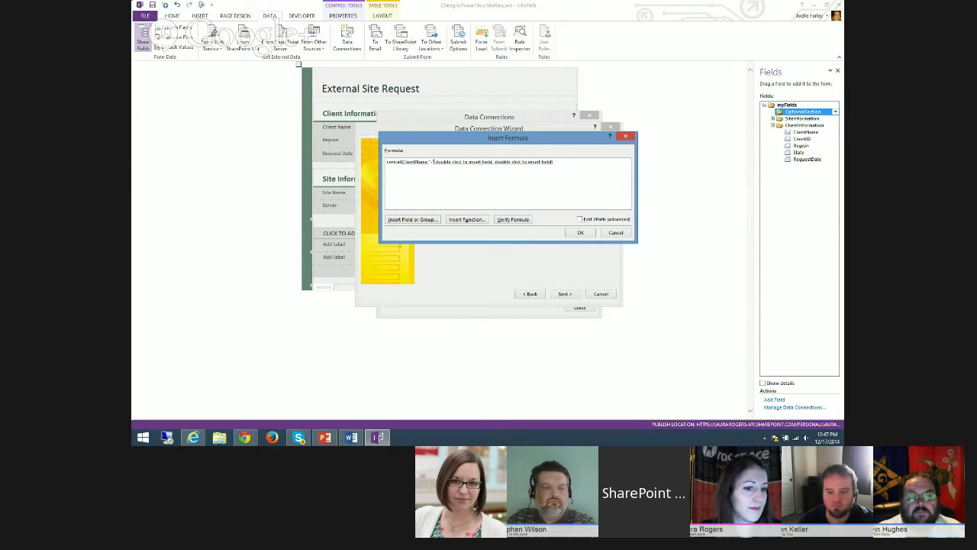
type(",")
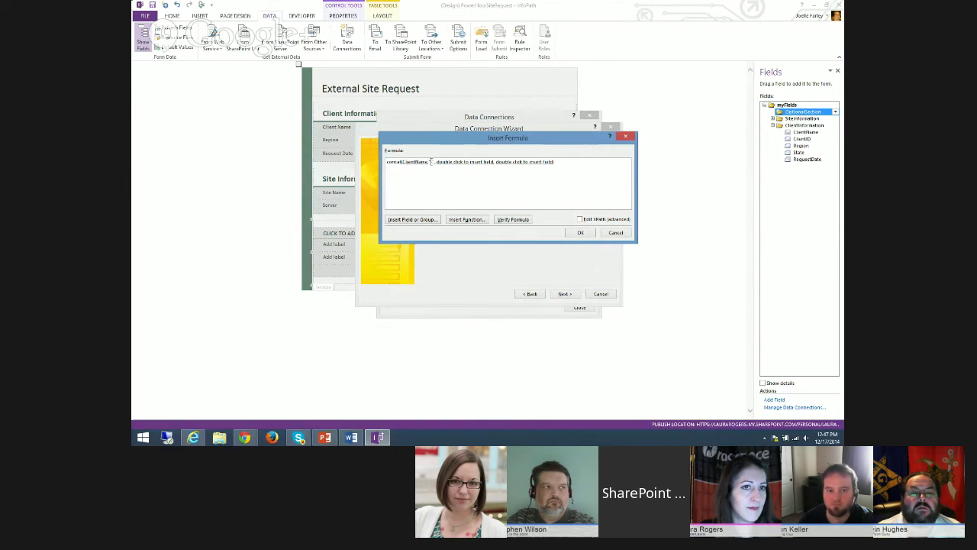
Step: Complete the file name formula with the RequestDate field, remove the unused field placeholder and accept the formula
double_click(450, 163)
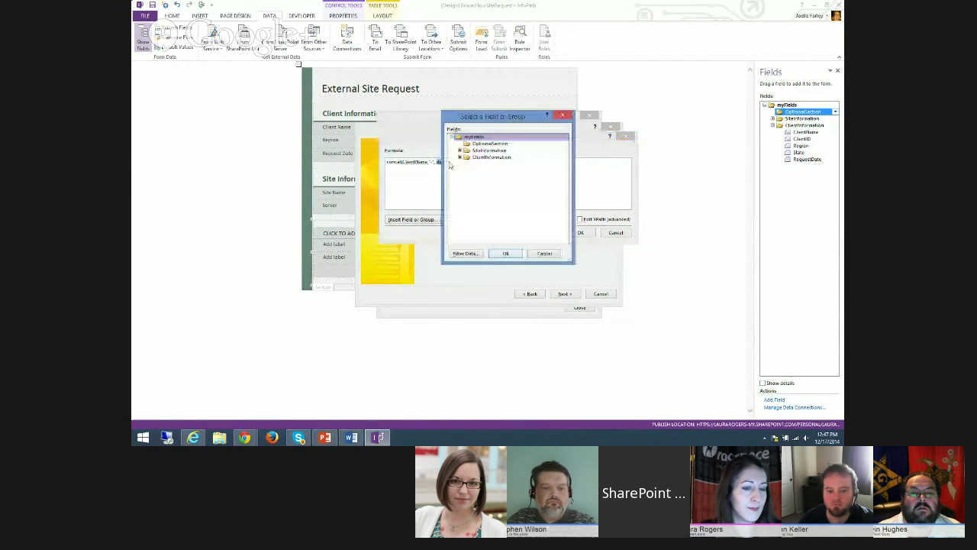
double_click(491, 157)
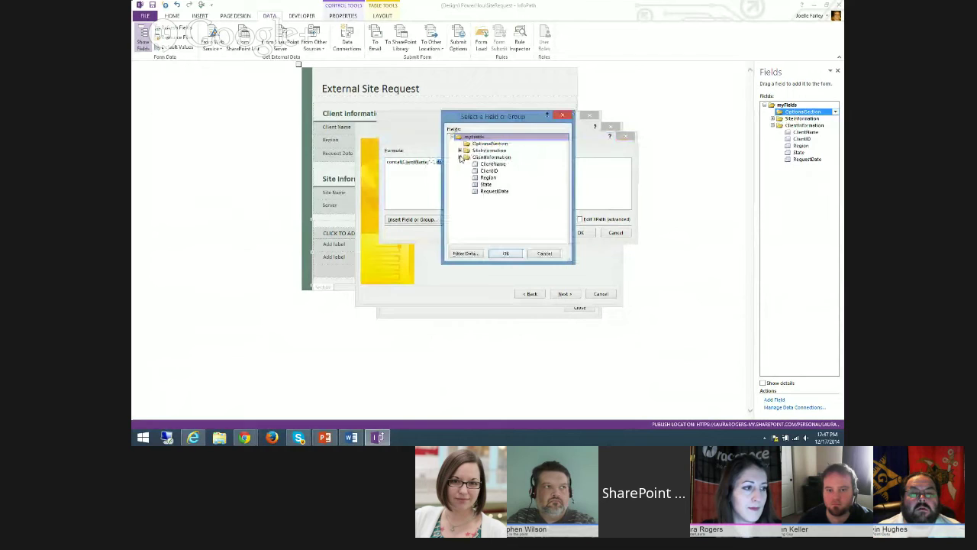
left_click(494, 191)
left_click(505, 253)
left_click(479, 162)
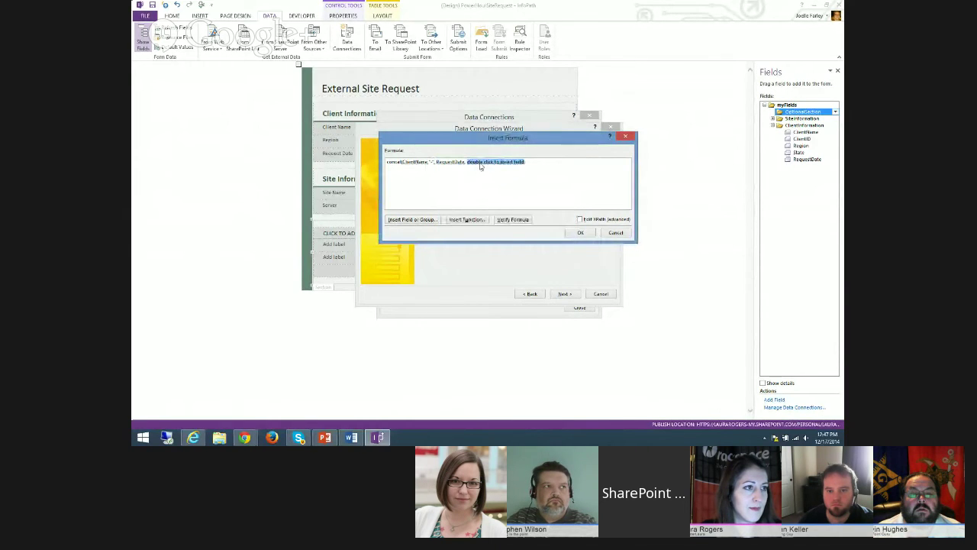
key("Delete")
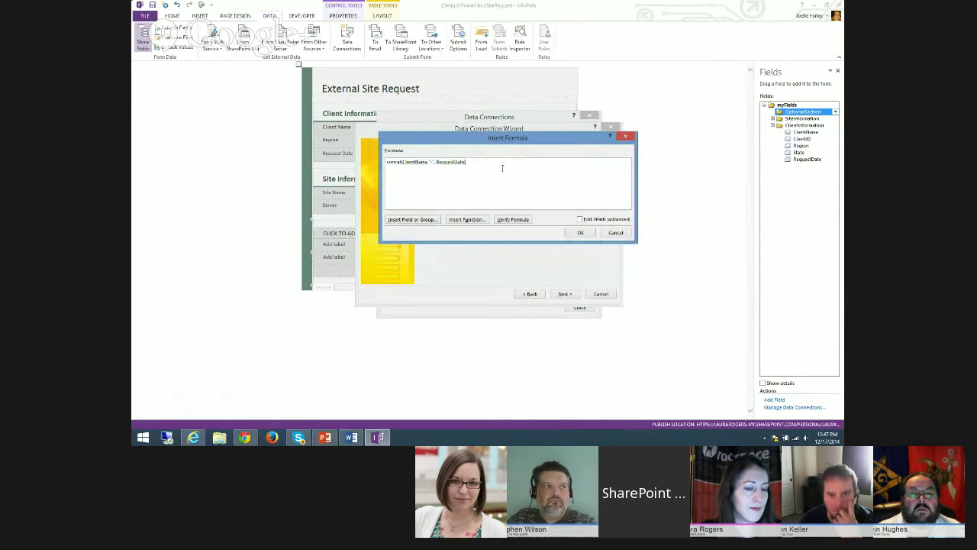
left_click(580, 232)
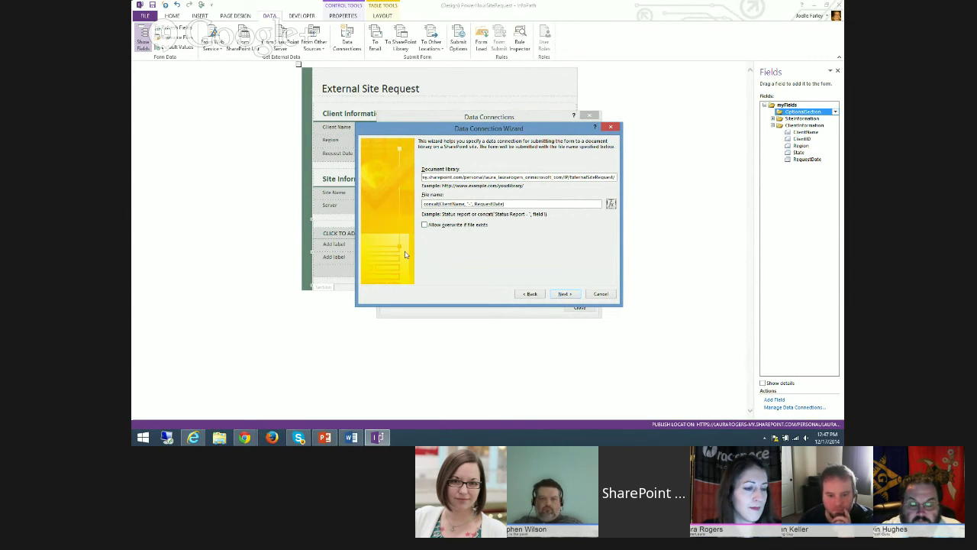
Step: Allow overwriting of existing files and finish the connection as SharePoint Library Submit, set as the default submit connection
left_click(448, 226)
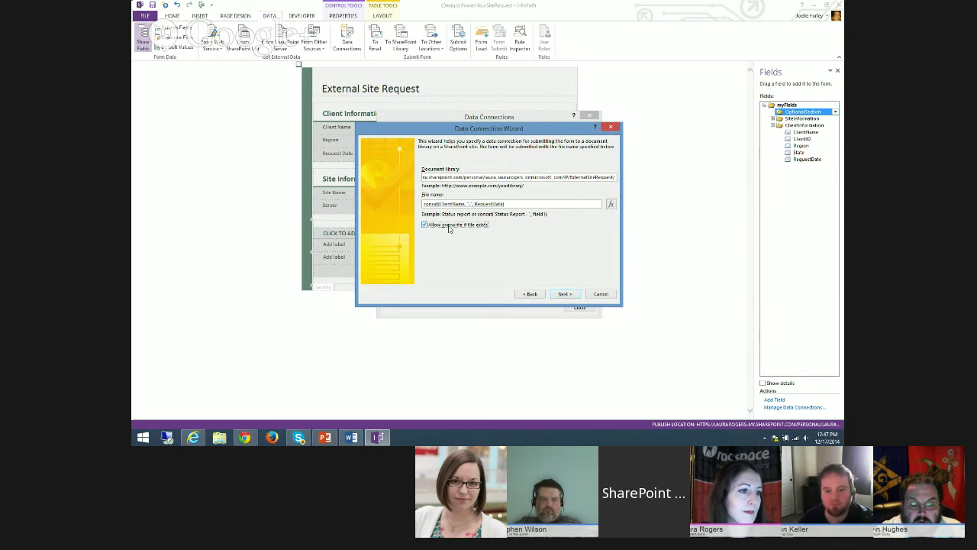
left_click(564, 294)
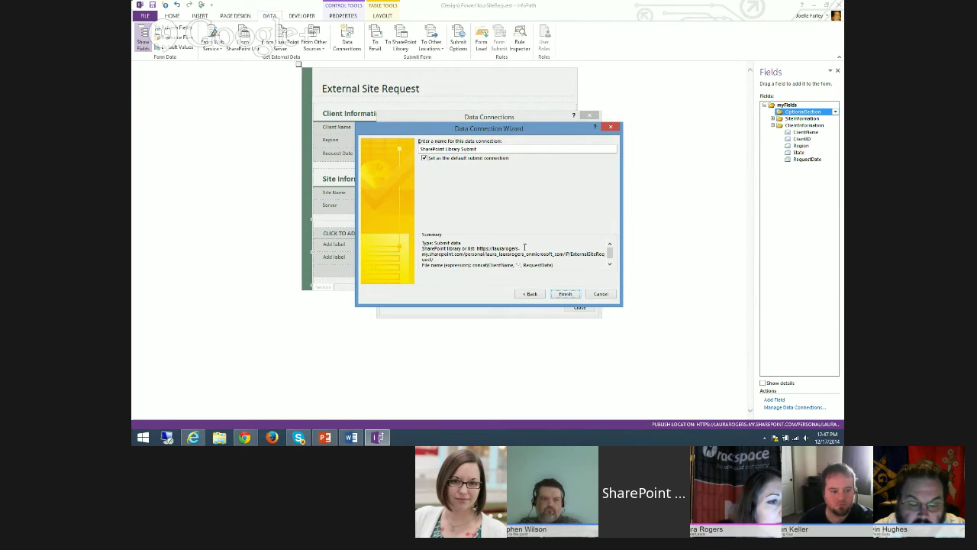
left_click(566, 294)
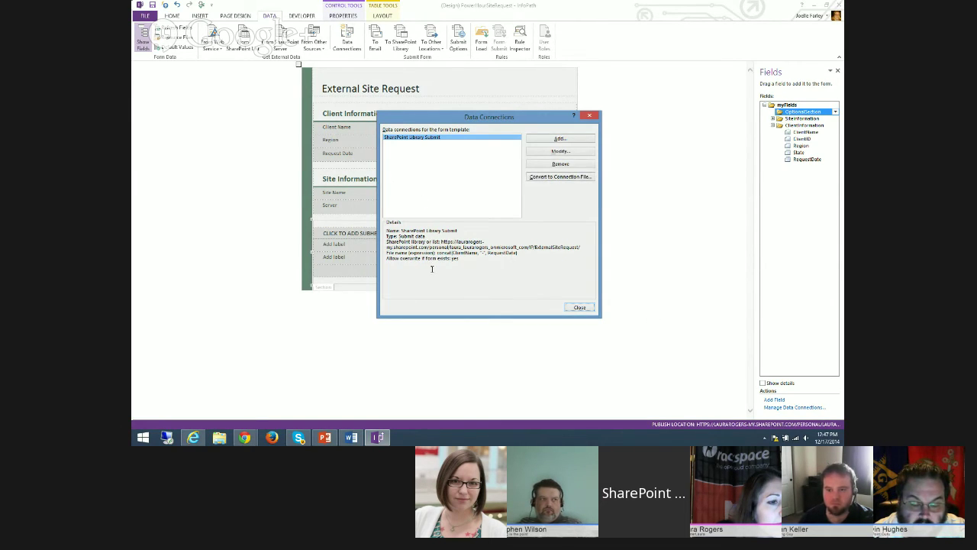
left_click(579, 308)
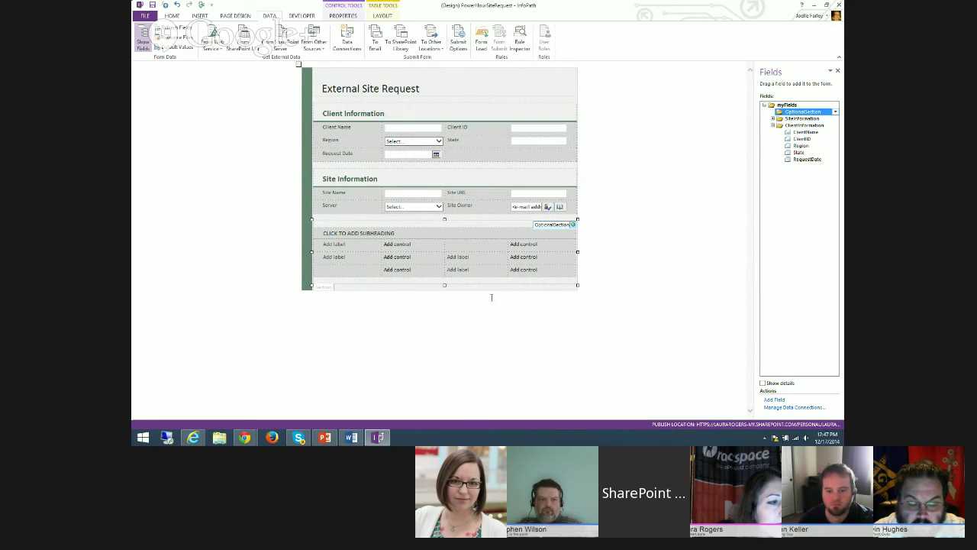
Step: Insert a button control on the empty line below the optional section and center it
left_click(420, 287)
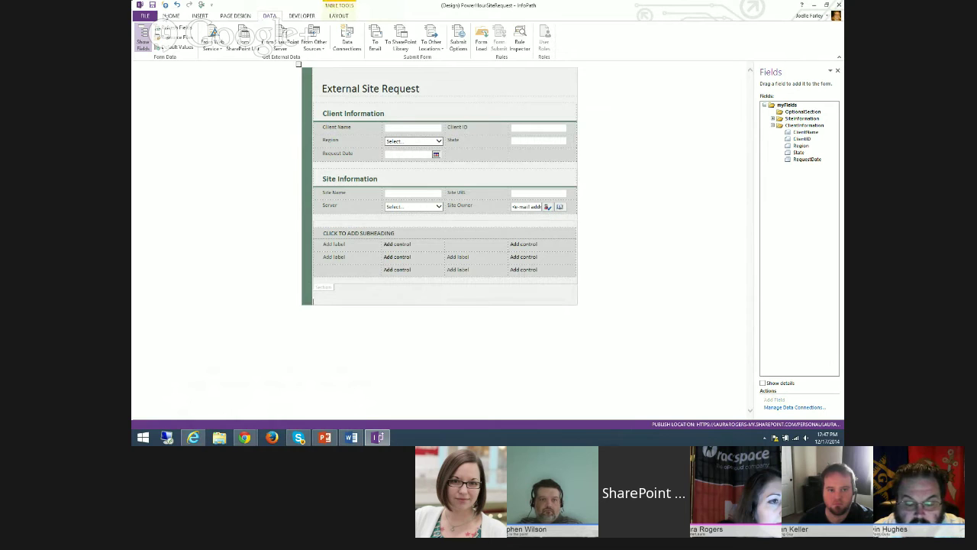
left_click(167, 16)
left_click(677, 49)
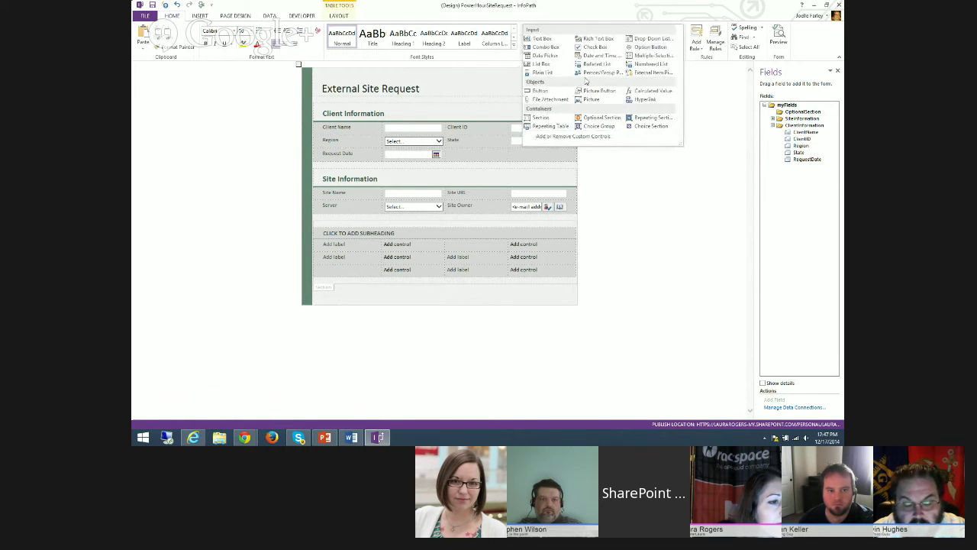
left_click(541, 90)
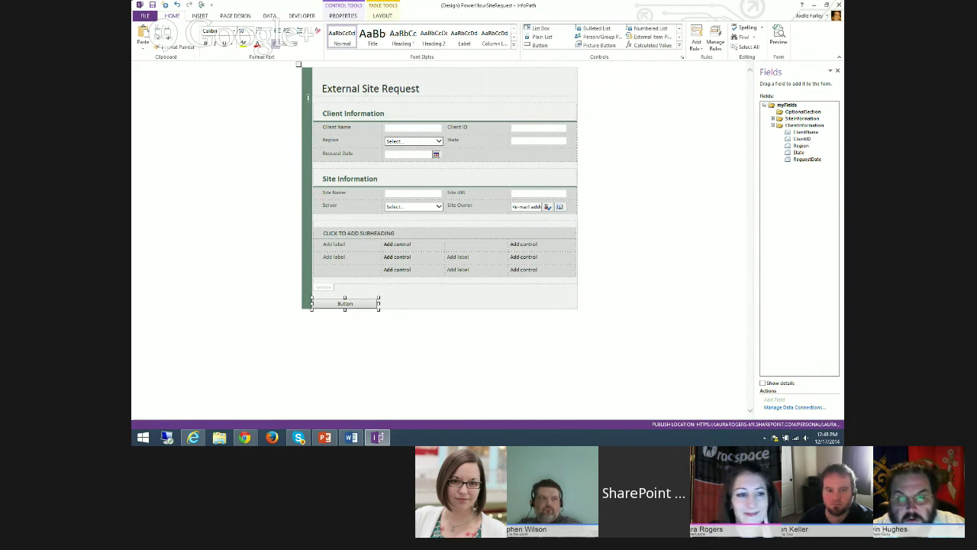
left_click(285, 43)
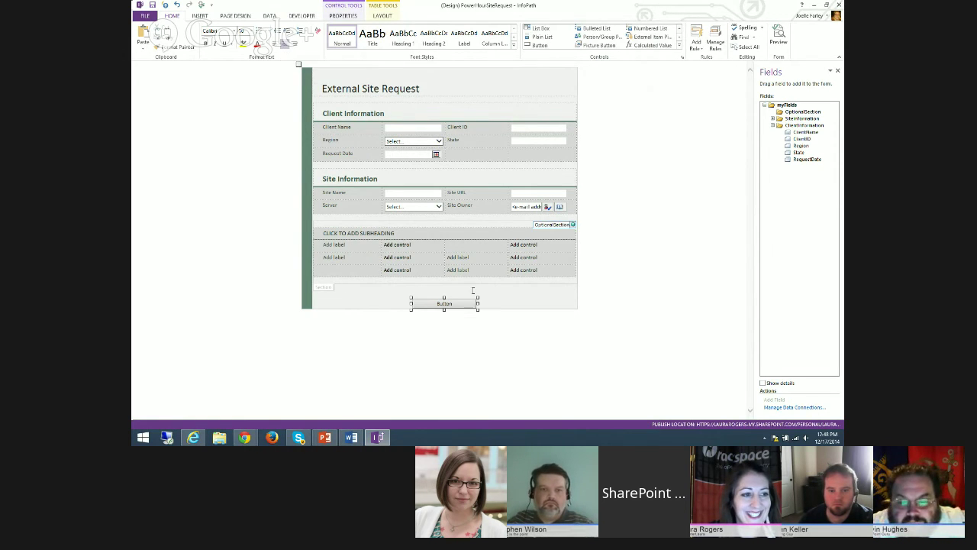
Step: Change the new button's label to Submit in its properties
right_click(433, 303)
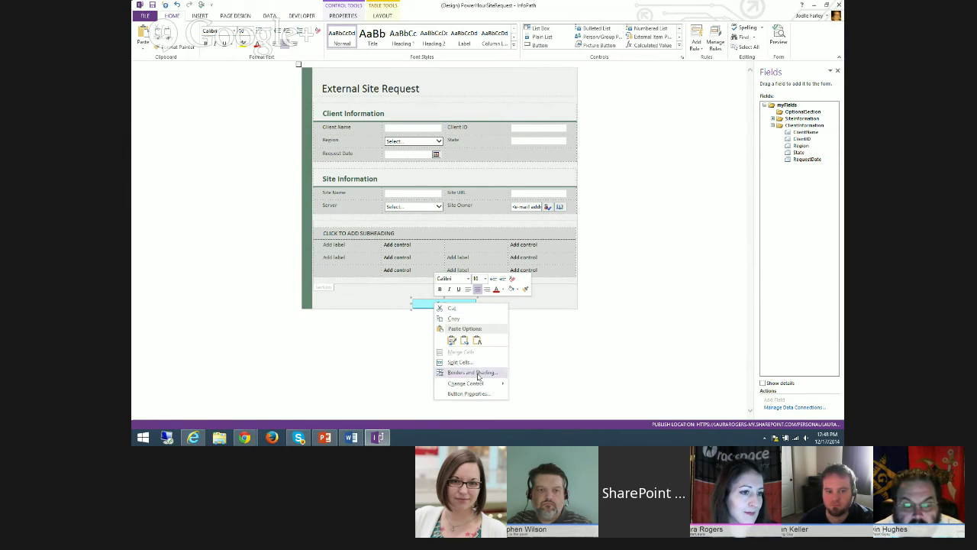
left_click(469, 394)
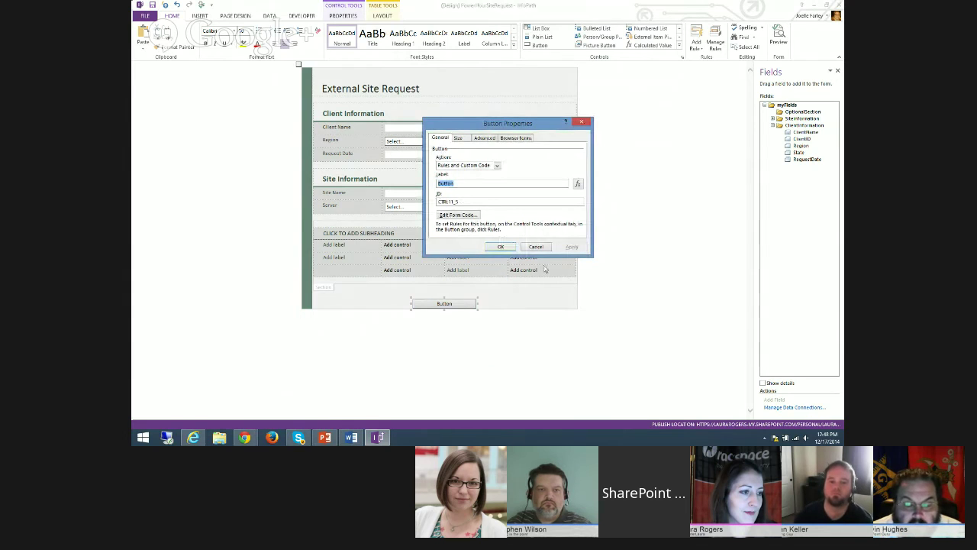
type("Submit")
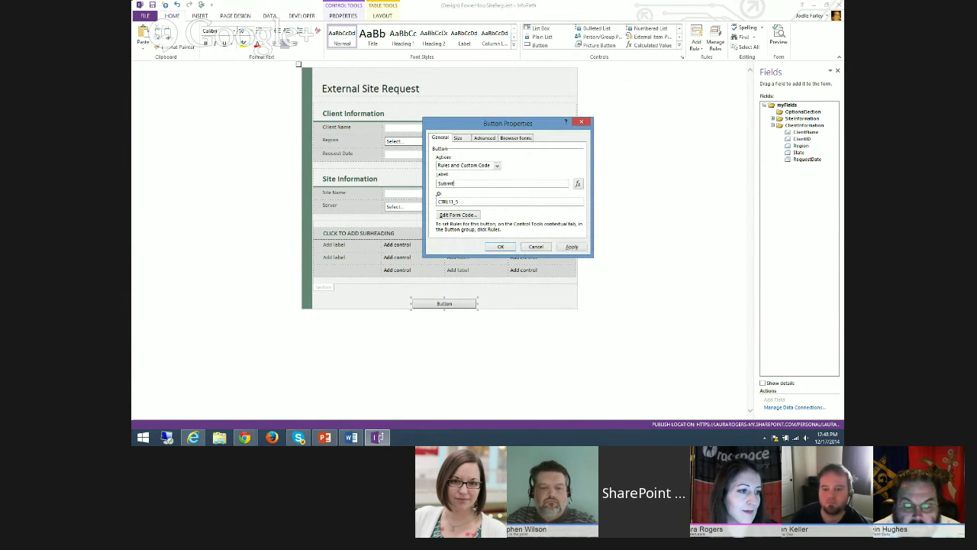
left_click(501, 246)
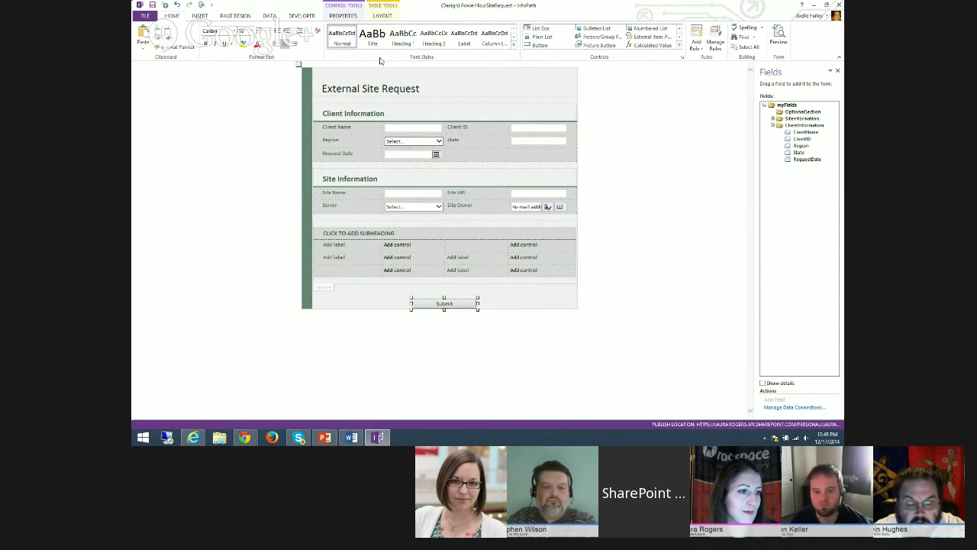
Step: Create an action rule named Submit for the Submit button
left_click(334, 16)
left_click(439, 40)
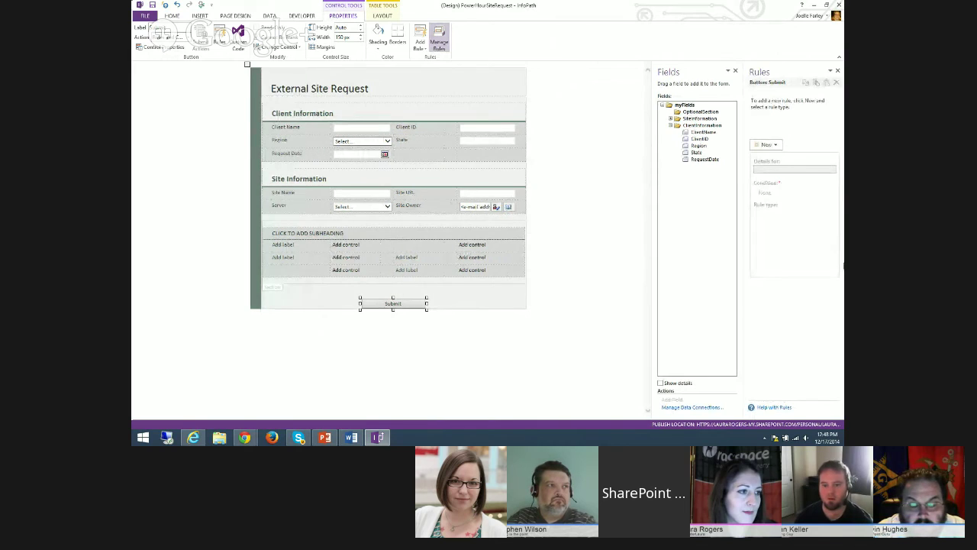
left_click(767, 144)
left_click(769, 176)
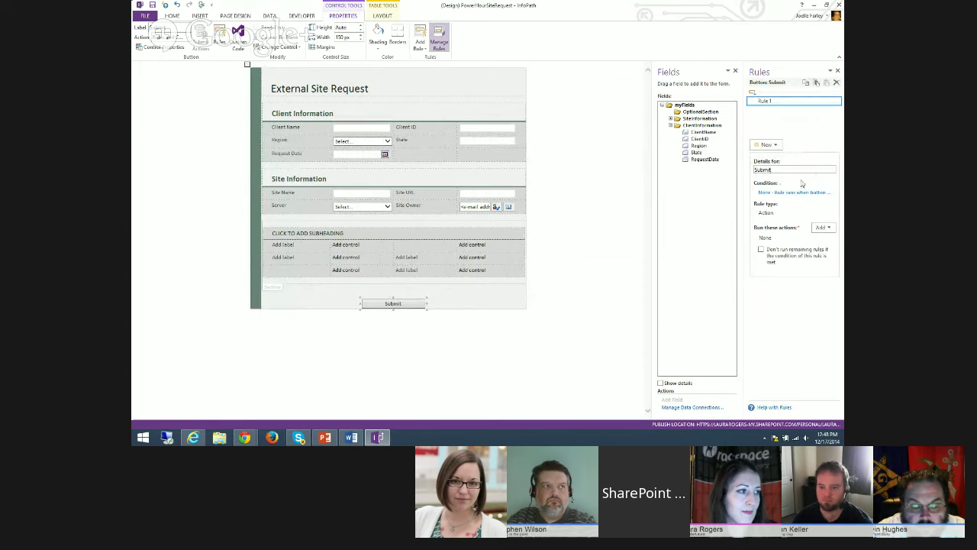
Step: Add a Submit data action to the Submit rule that uses the SharePoint Library Submit connection
left_click(821, 227)
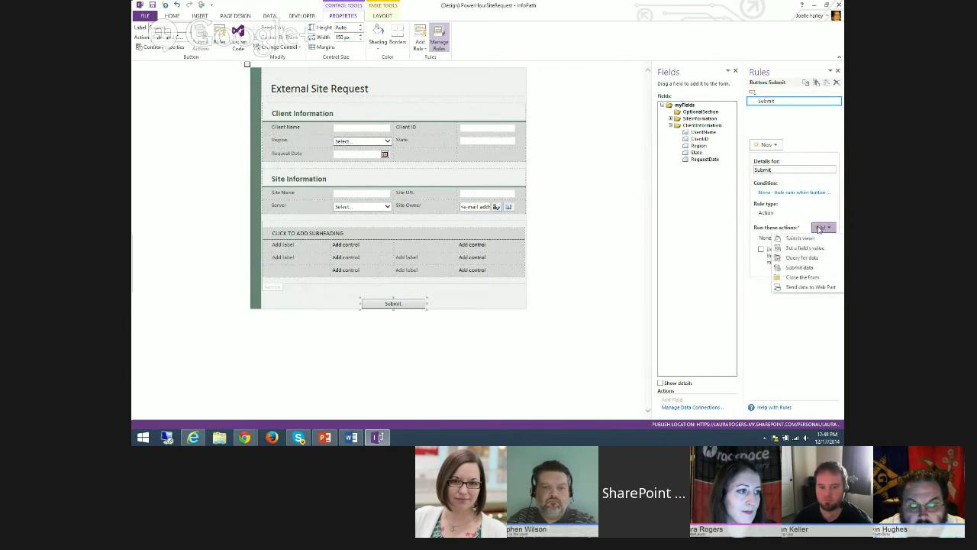
left_click(799, 268)
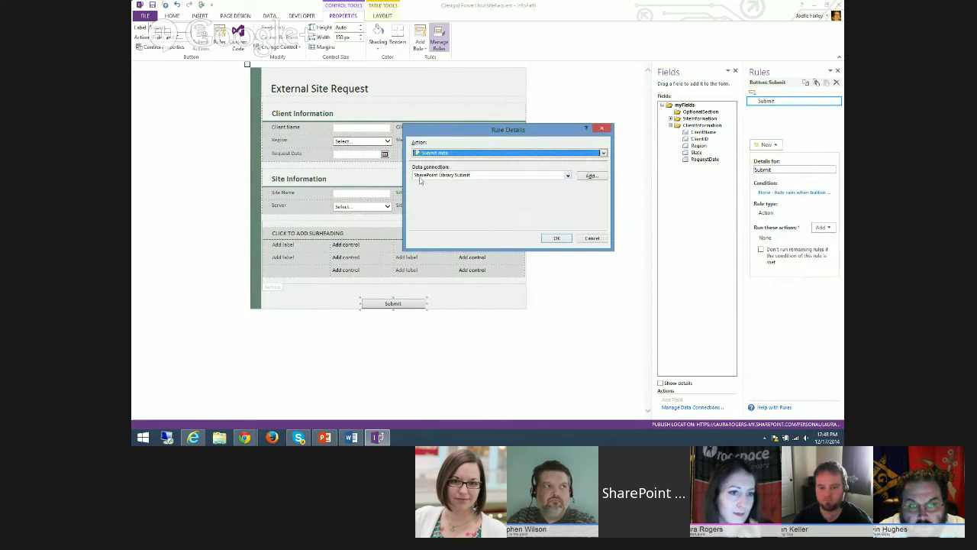
left_click(458, 175)
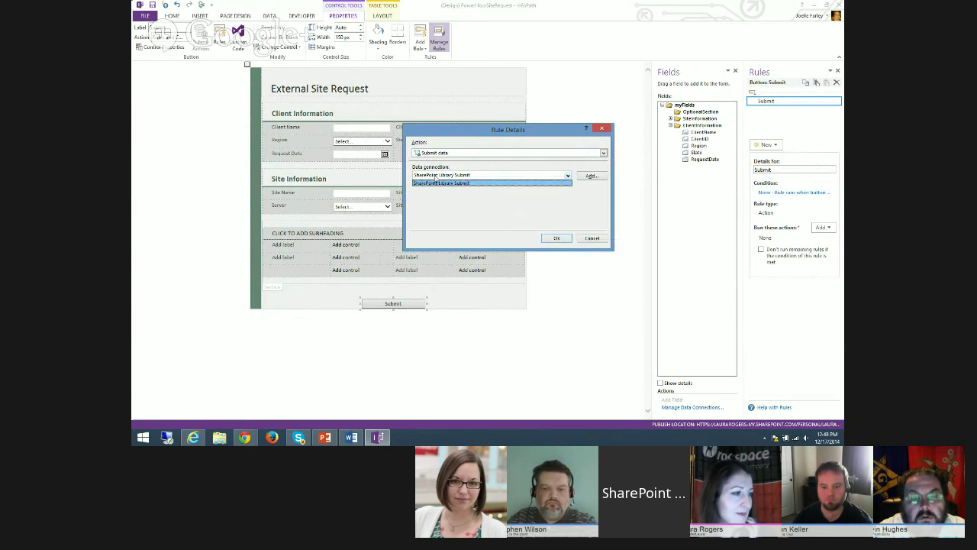
left_click(446, 183)
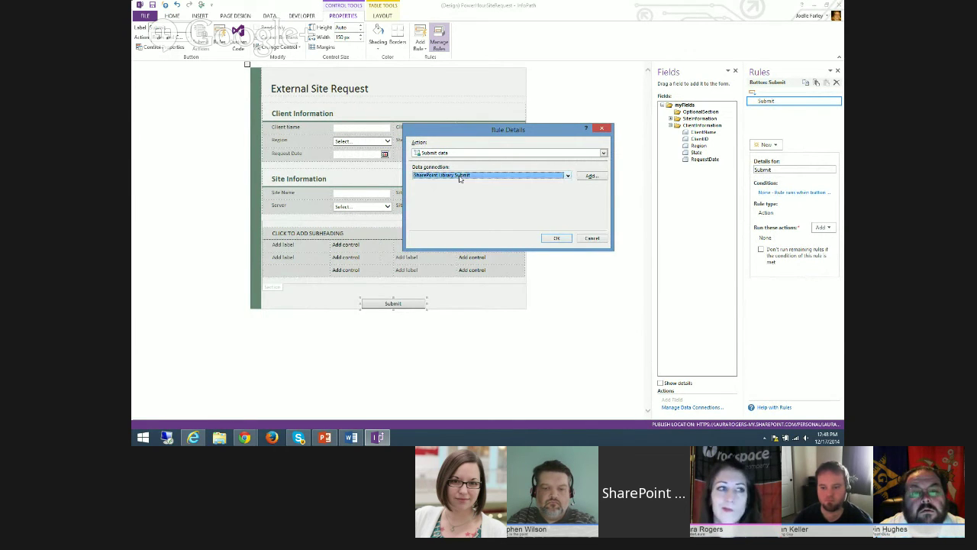
left_click(556, 239)
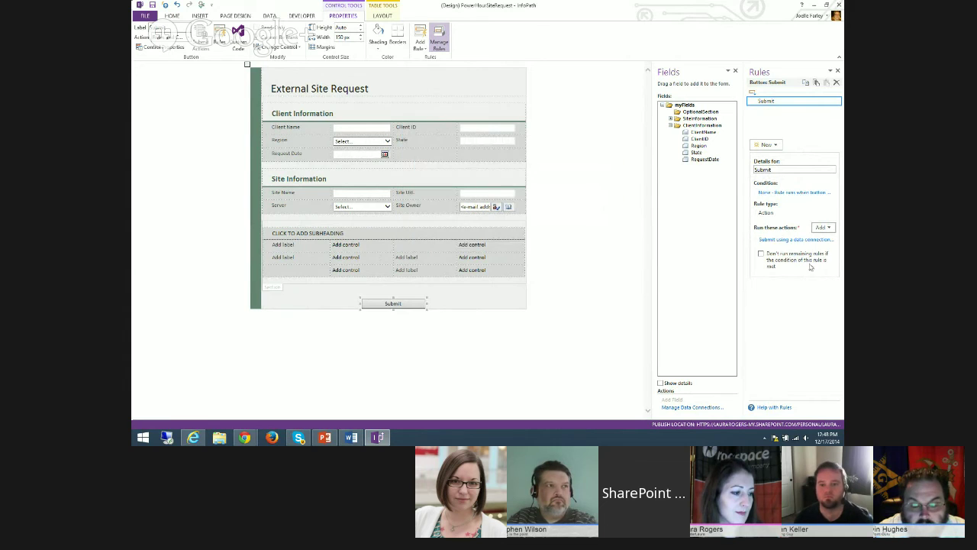
Step: Add a Close the form action without a prompt to the Submit rule, and list the other available actions
left_click(822, 226)
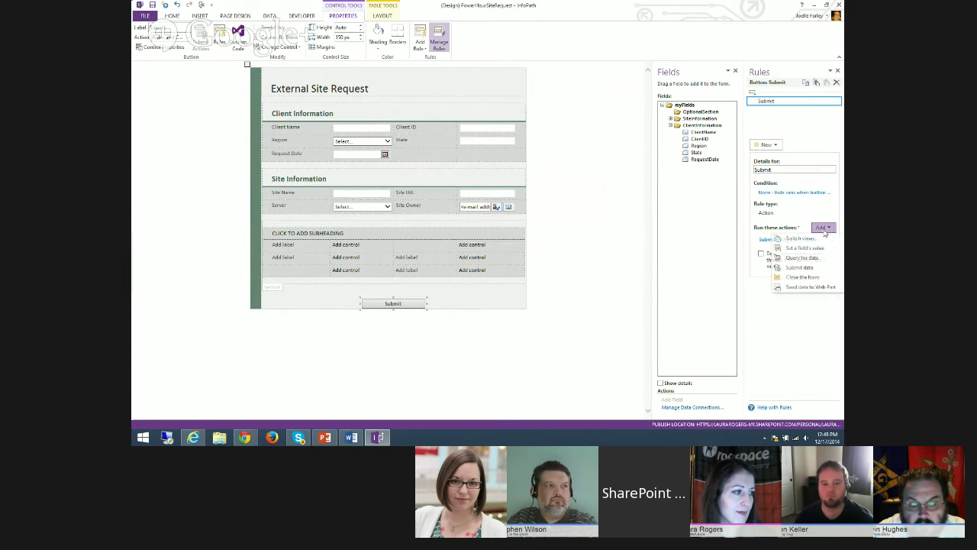
left_click(801, 276)
left_click(556, 238)
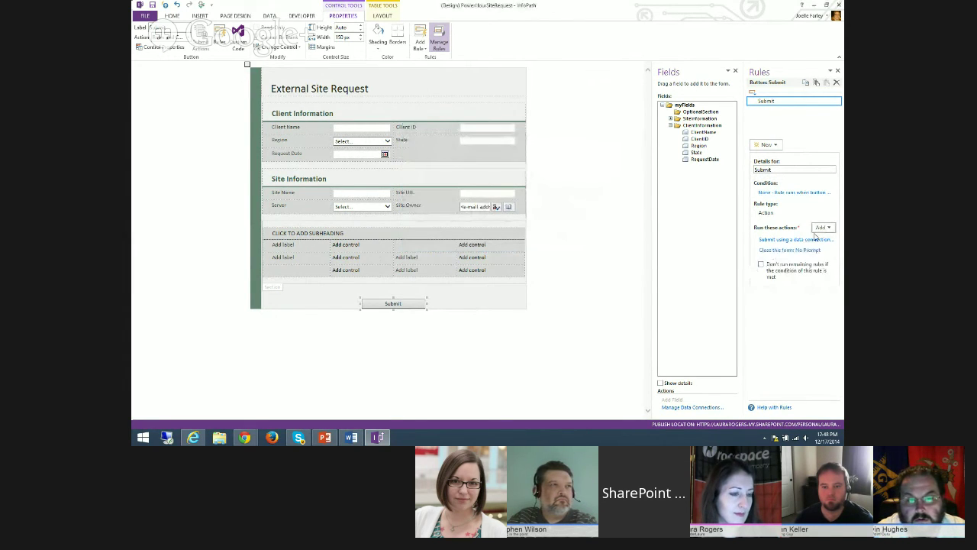
left_click(822, 227)
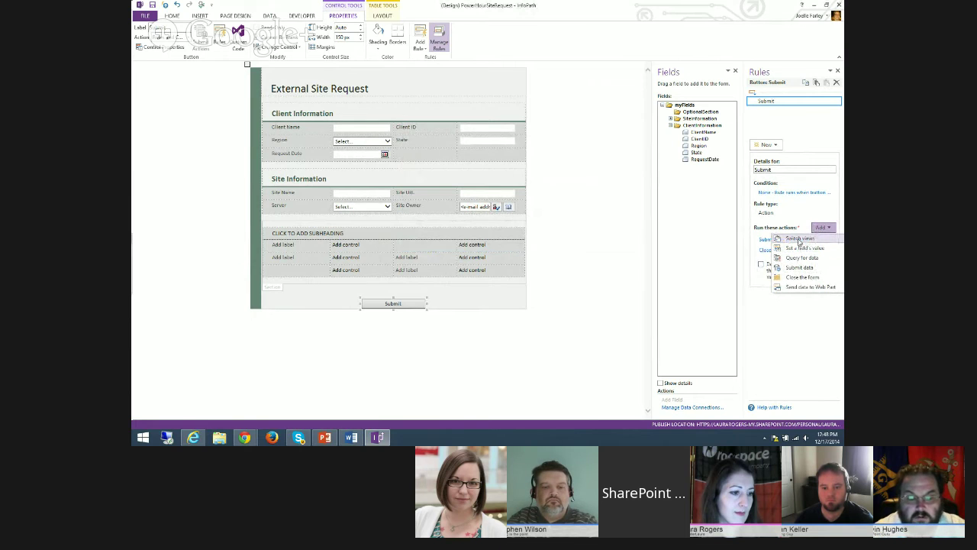
Step: Turn off the Submit, Save, Save As and Views commands in the form's web browser options
left_click(774, 331)
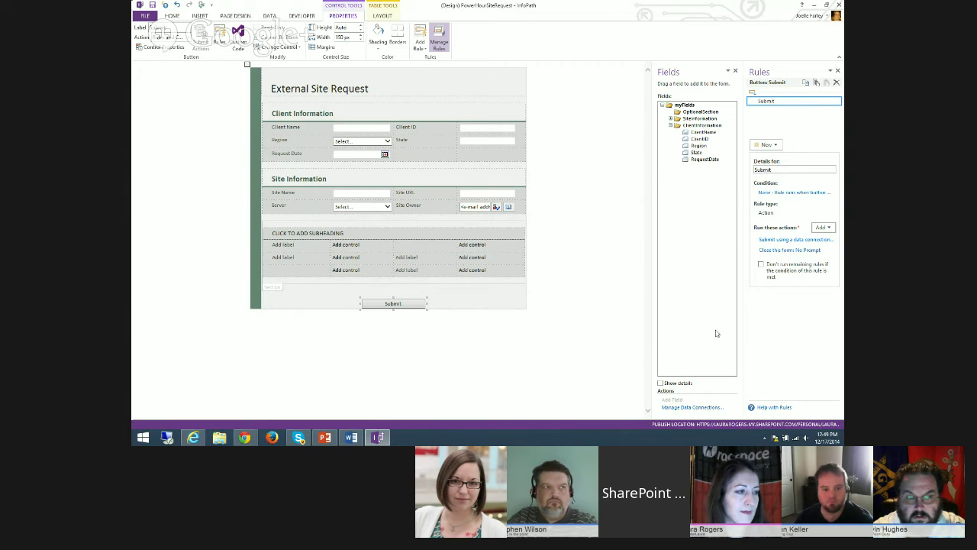
left_click(565, 296)
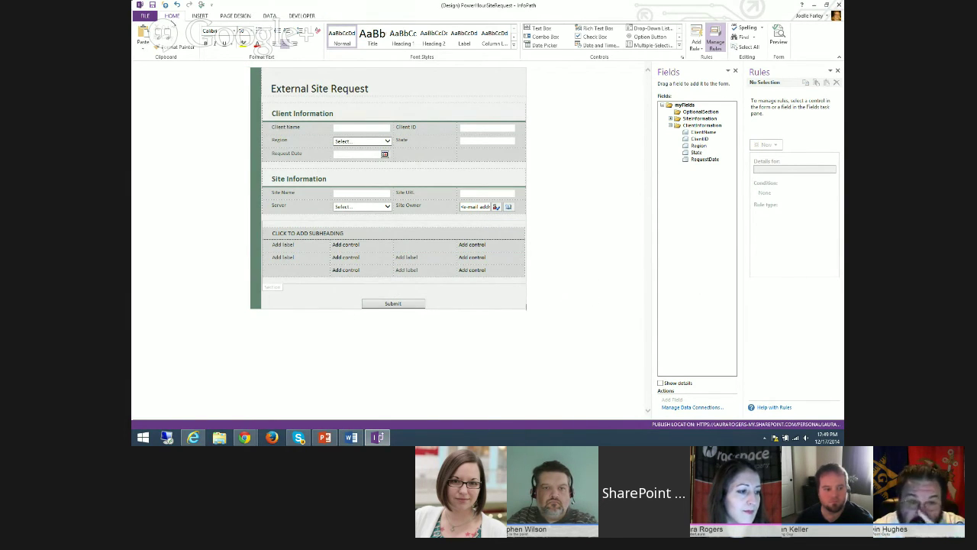
left_click(144, 15)
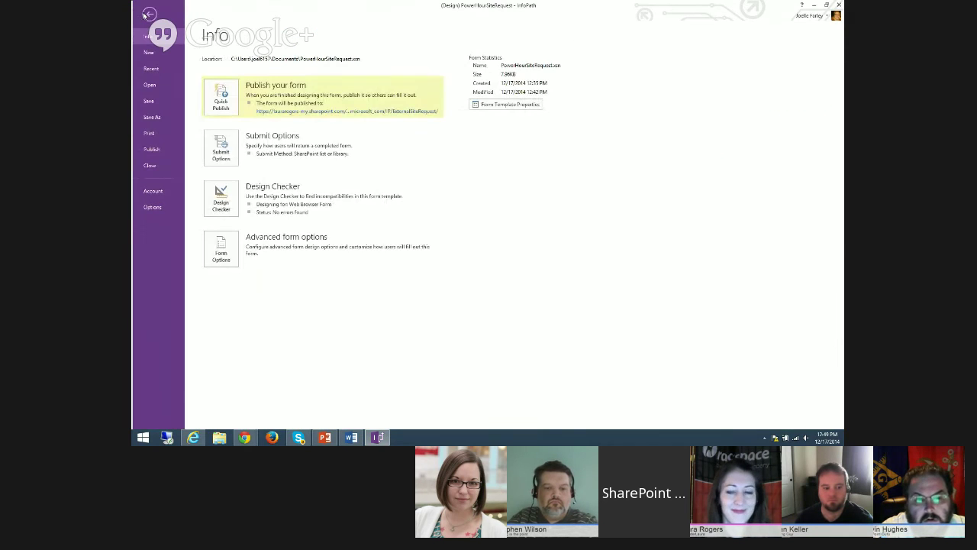
left_click(221, 250)
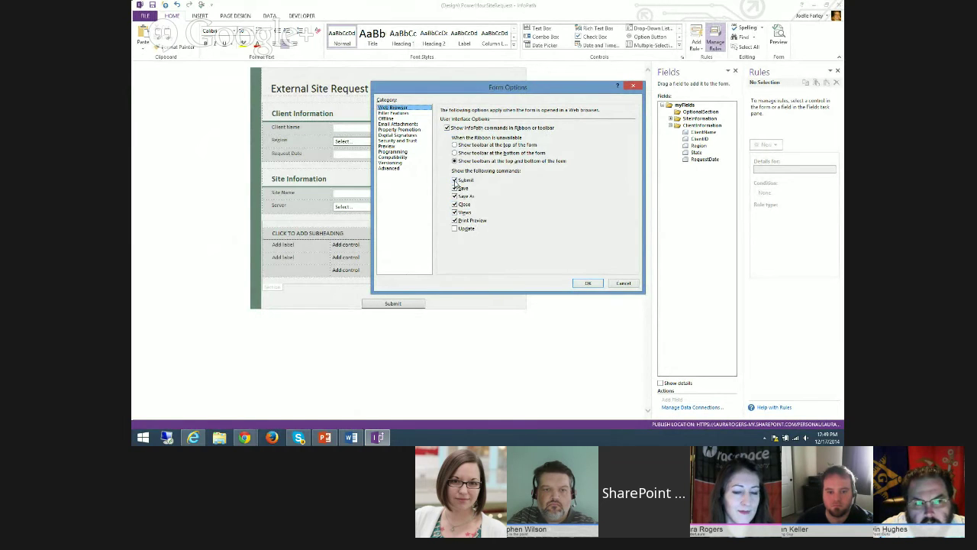
left_click(455, 188)
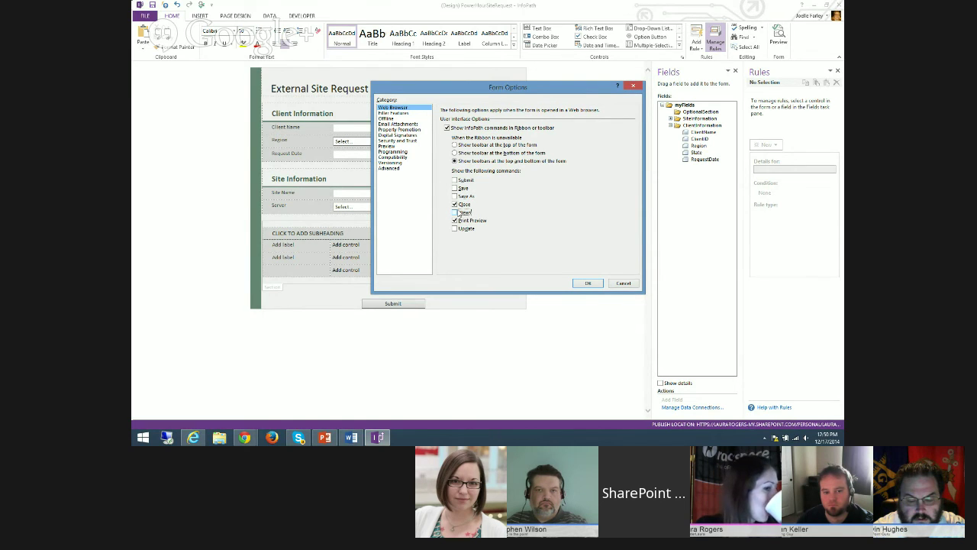
left_click(455, 204)
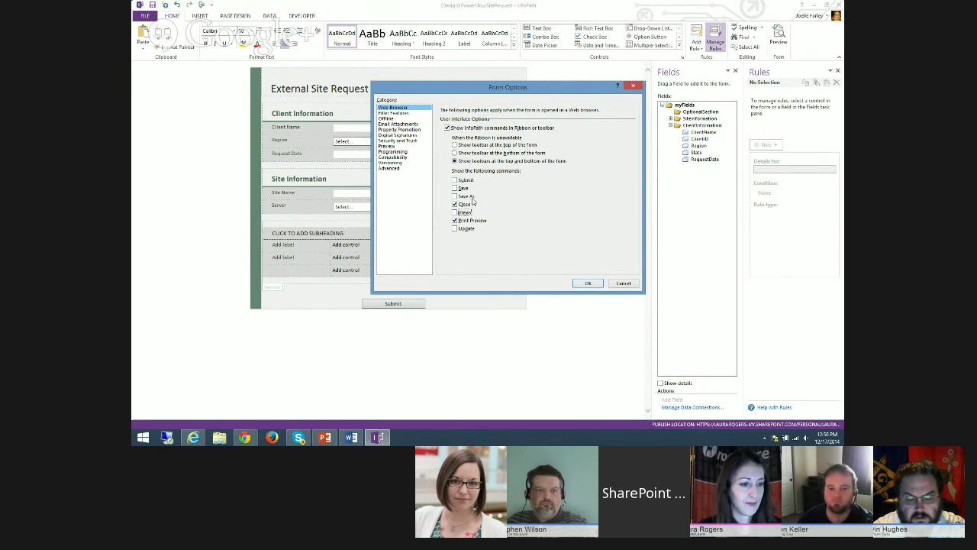
left_click(587, 282)
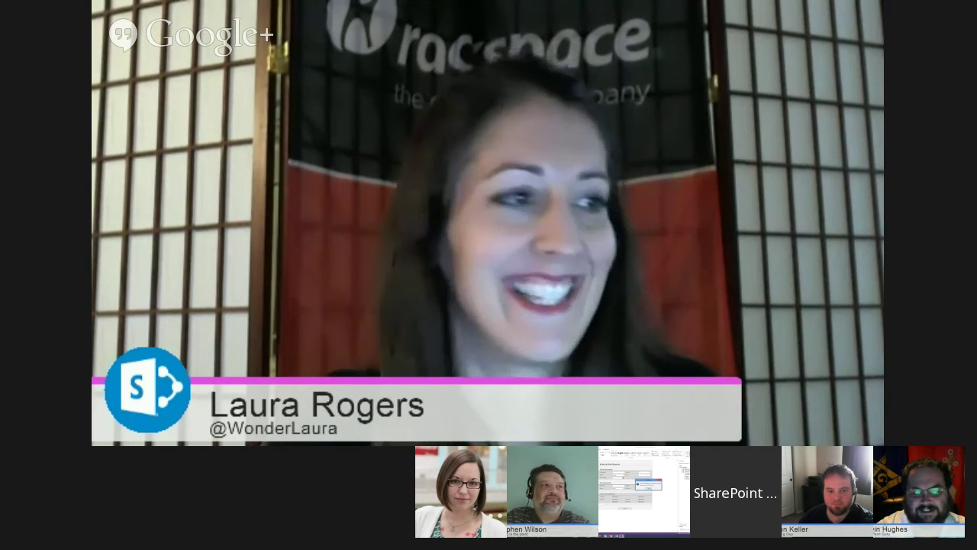
Step: Finish publishing the form template, and switch to Internet Explorer to start a new request in the ExternalSiteRequest library
left_click(508, 206)
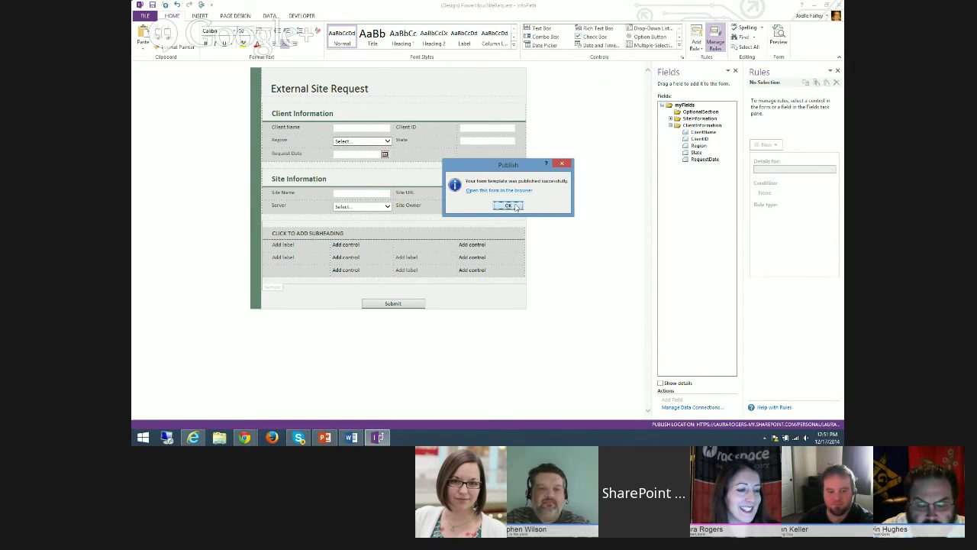
left_click(516, 206)
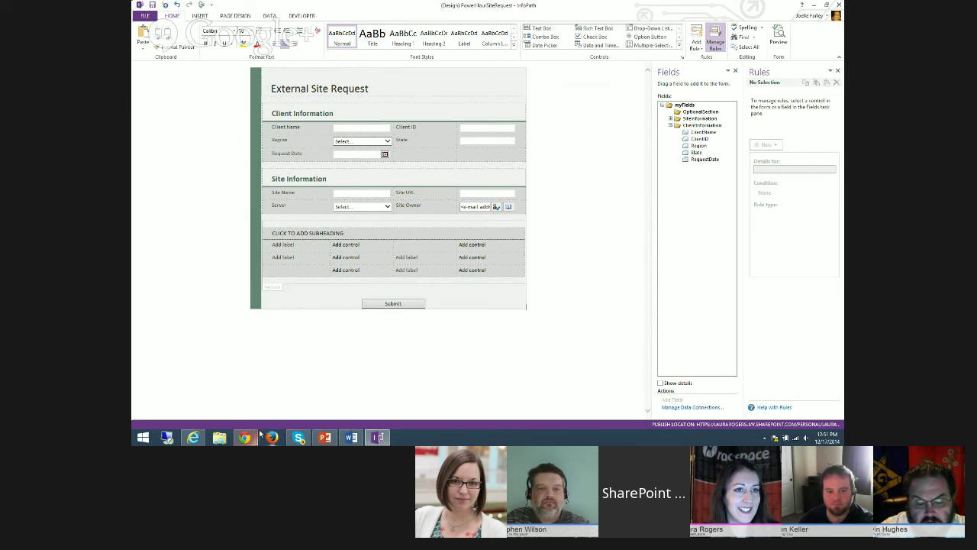
left_click(194, 436)
left_click(351, 16)
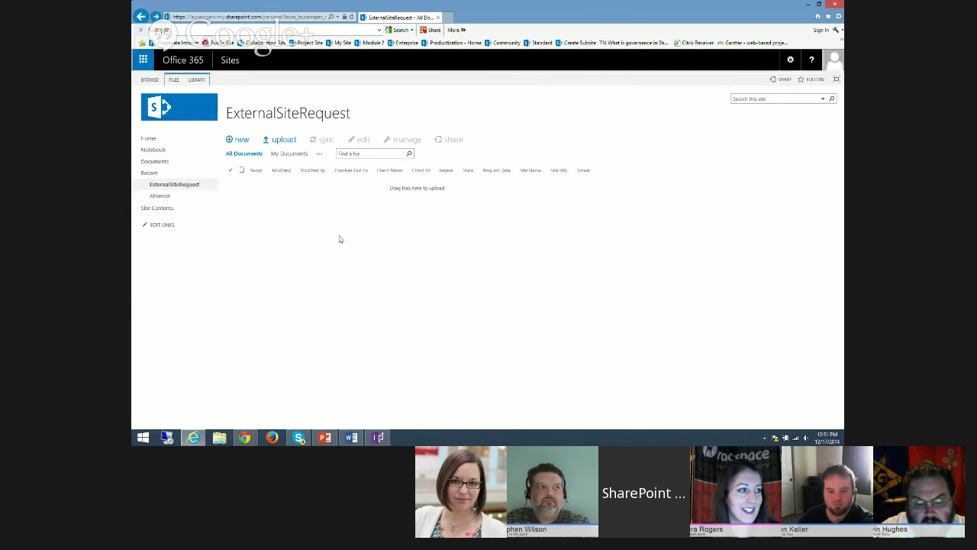
left_click(241, 143)
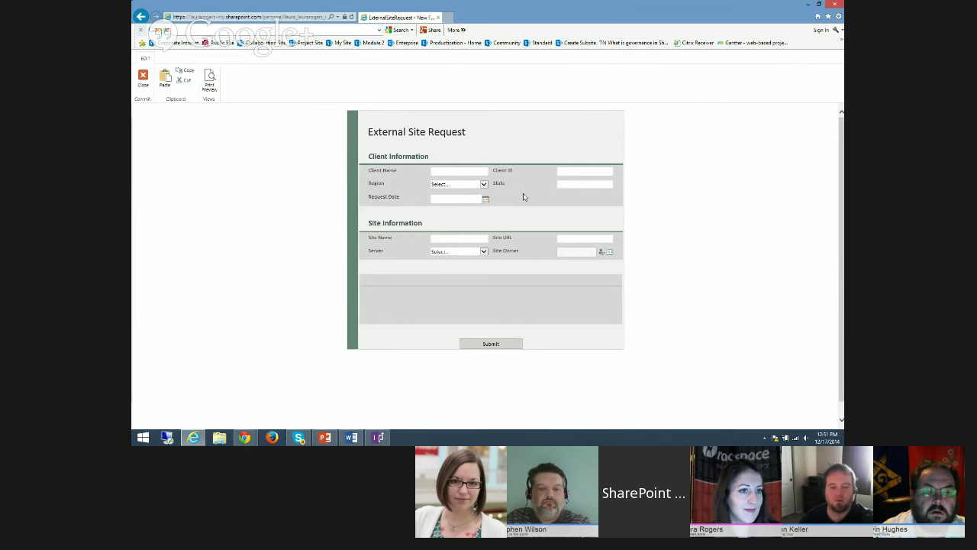
Step: Fill in the client information with client name Test, a sample client ID, state Georgia and request date 12/17/2014
type("t")
key("Tab")
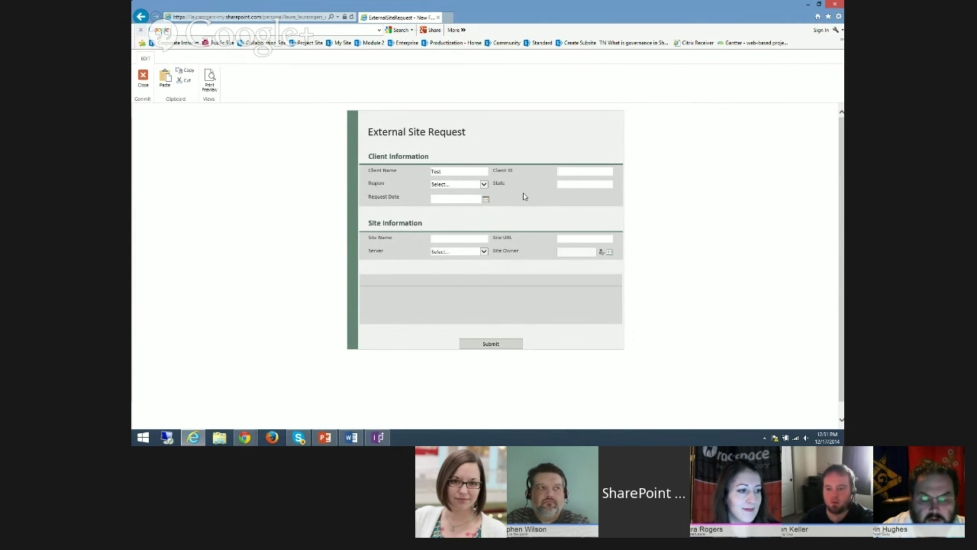
type("1234")
key("Tab")
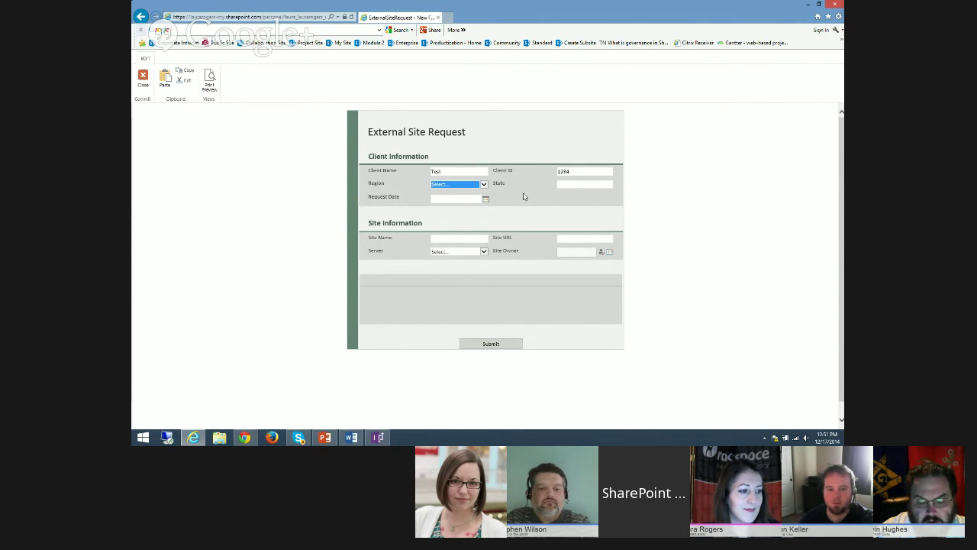
left_click(569, 184)
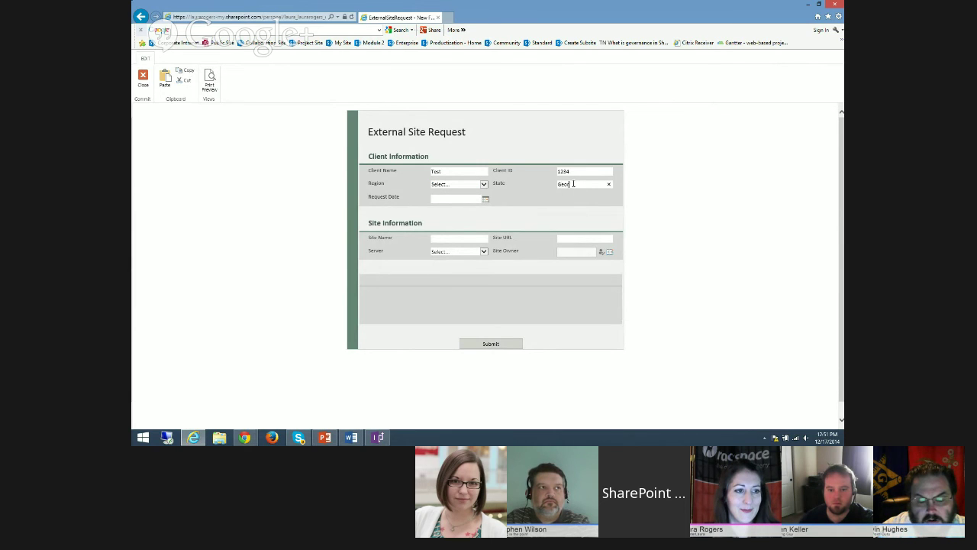
type("Georgia")
key("Tab")
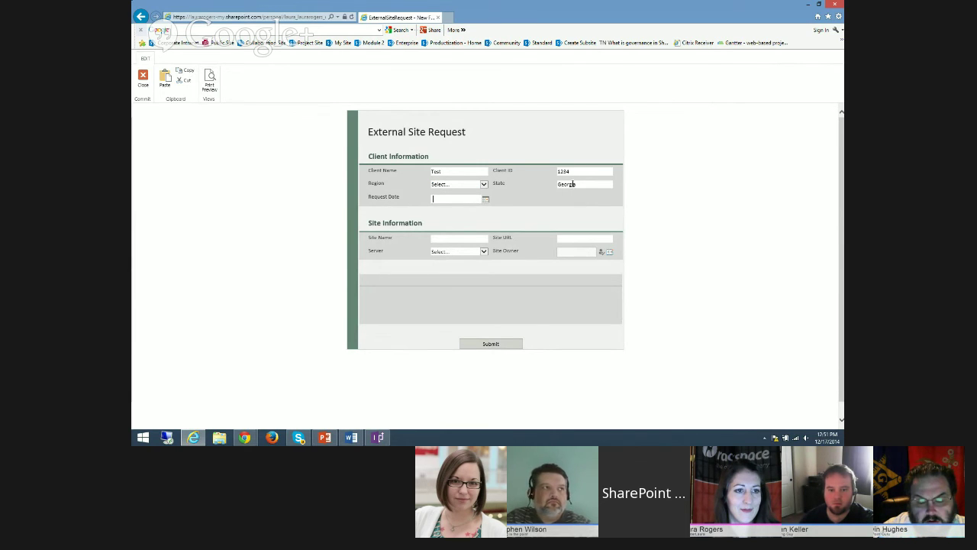
type("12/17/2014")
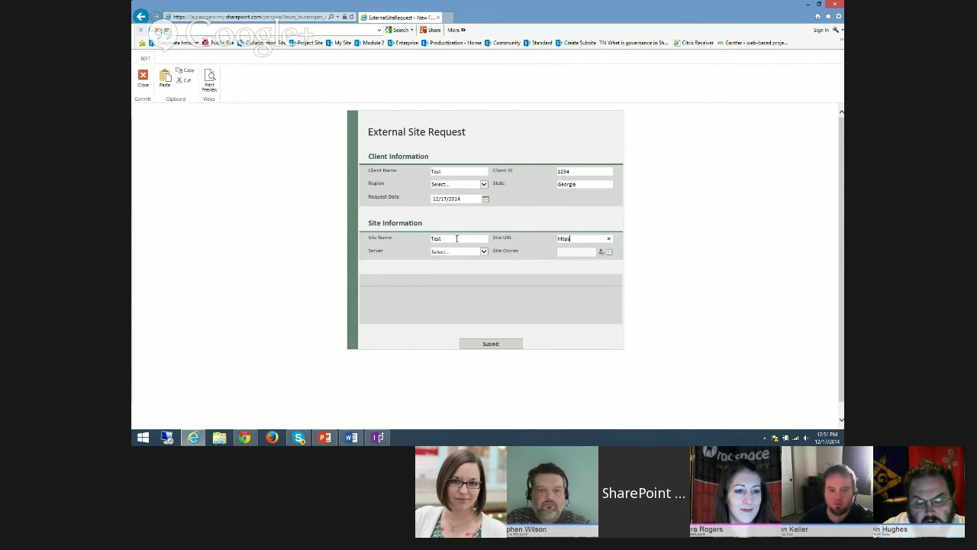
type("google.")
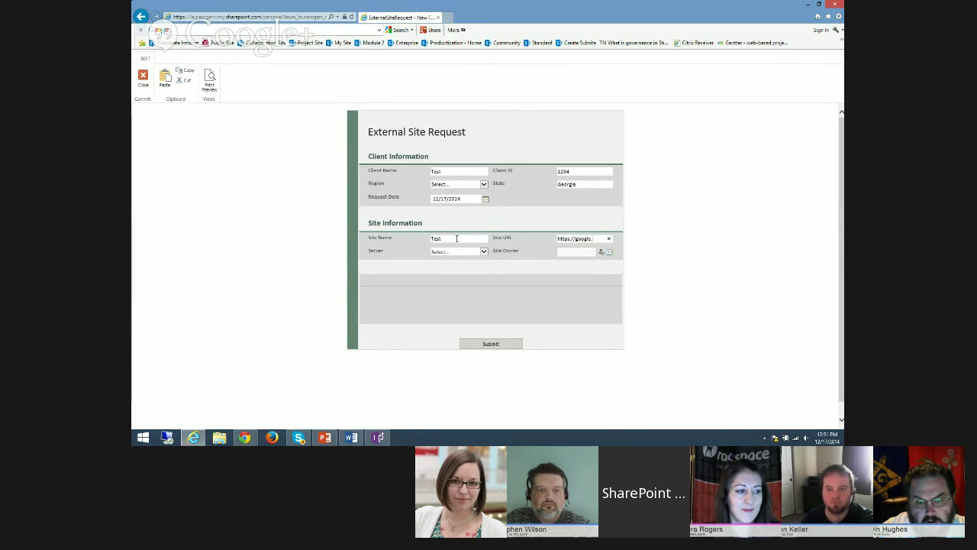
type("com")
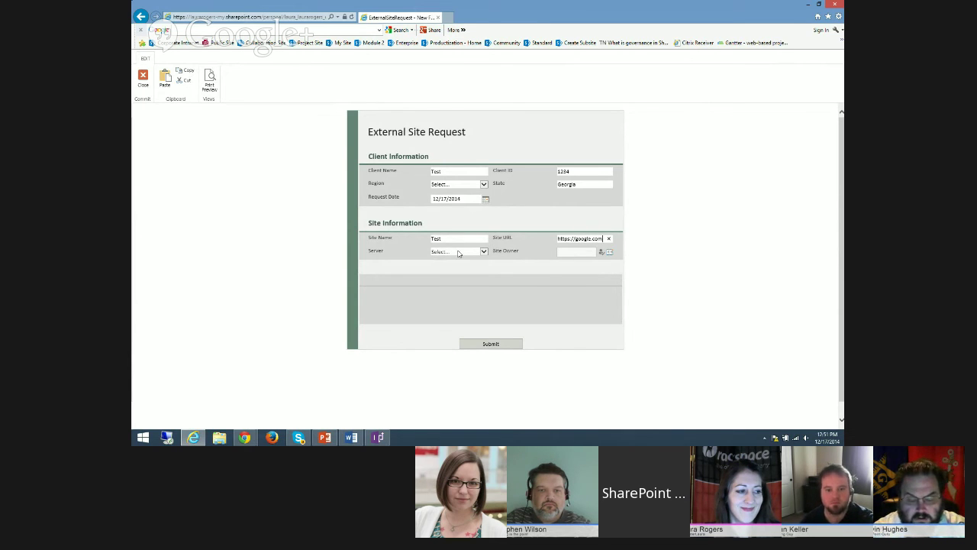
left_click(446, 254)
key("Tab")
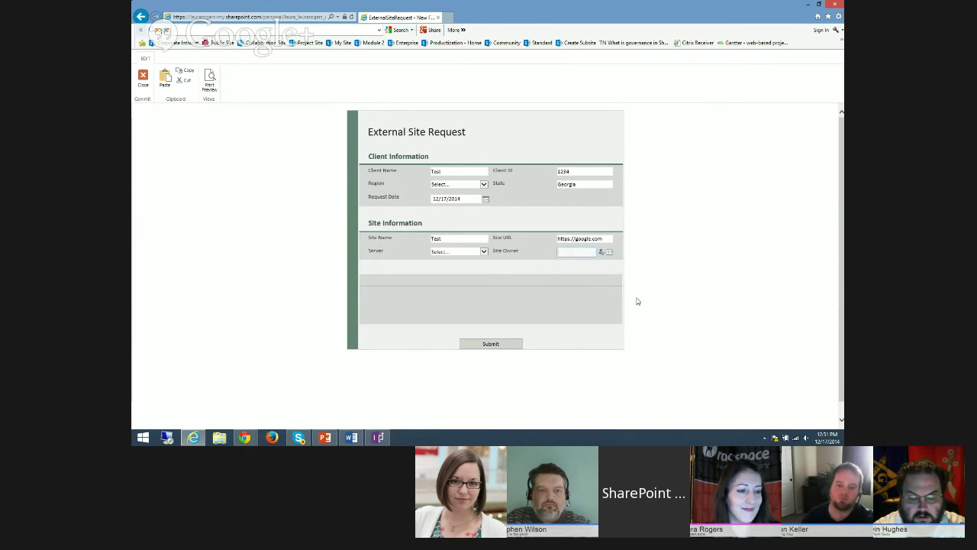
left_click(490, 344)
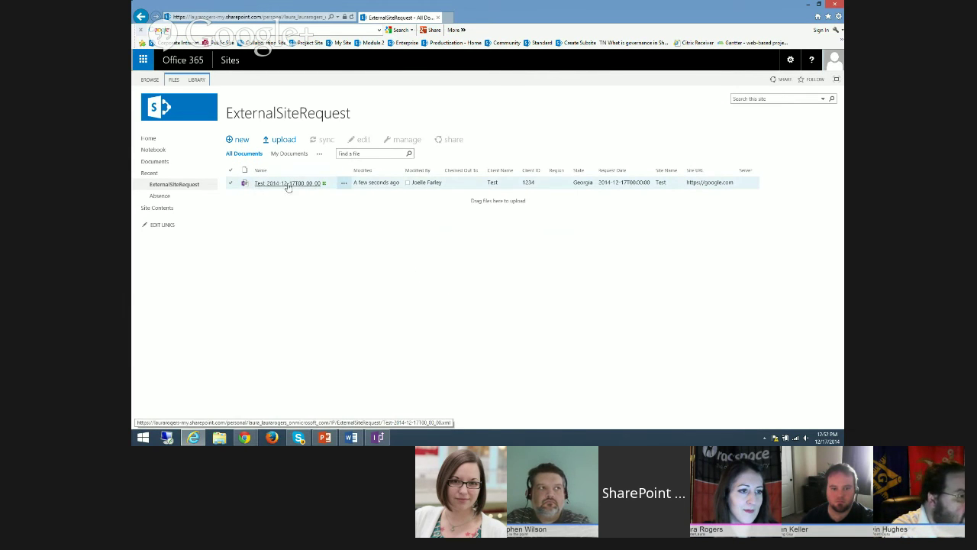
Step: Open and close another blank External Site Request, and view a new Absence Request form from the Absence library
left_click(239, 140)
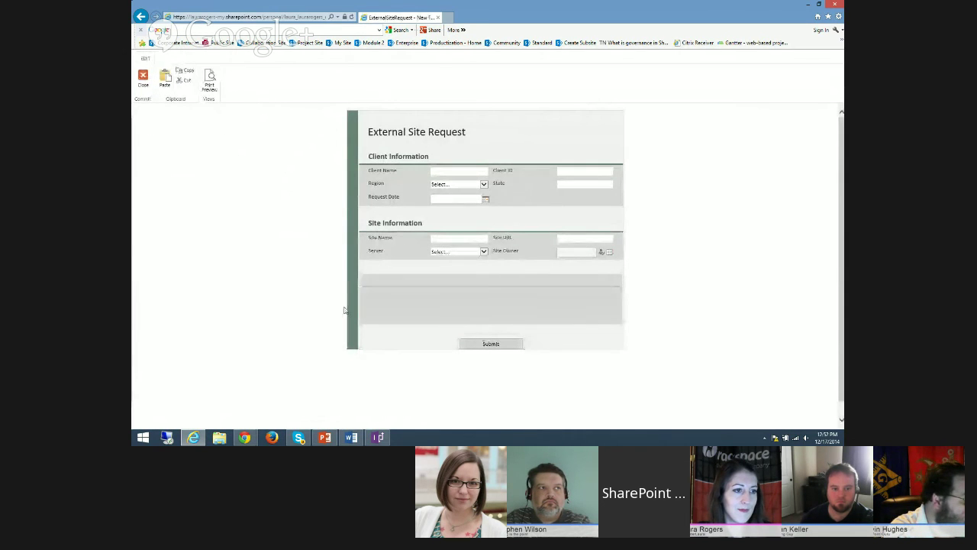
left_click(140, 87)
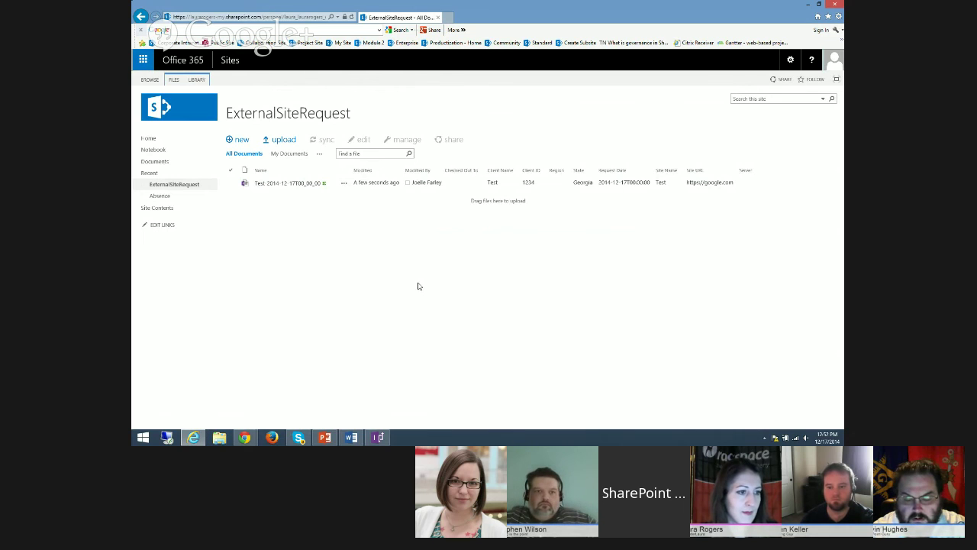
left_click(169, 197)
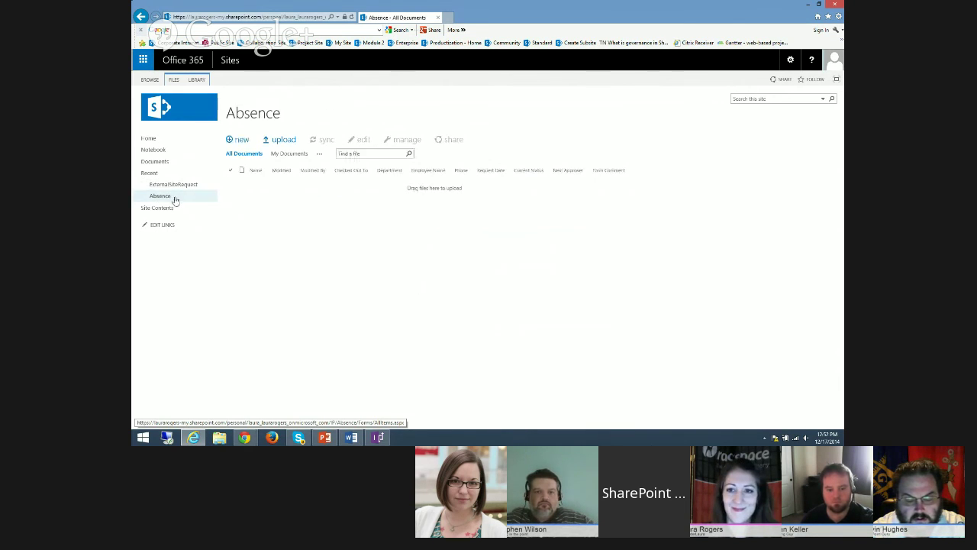
left_click(240, 140)
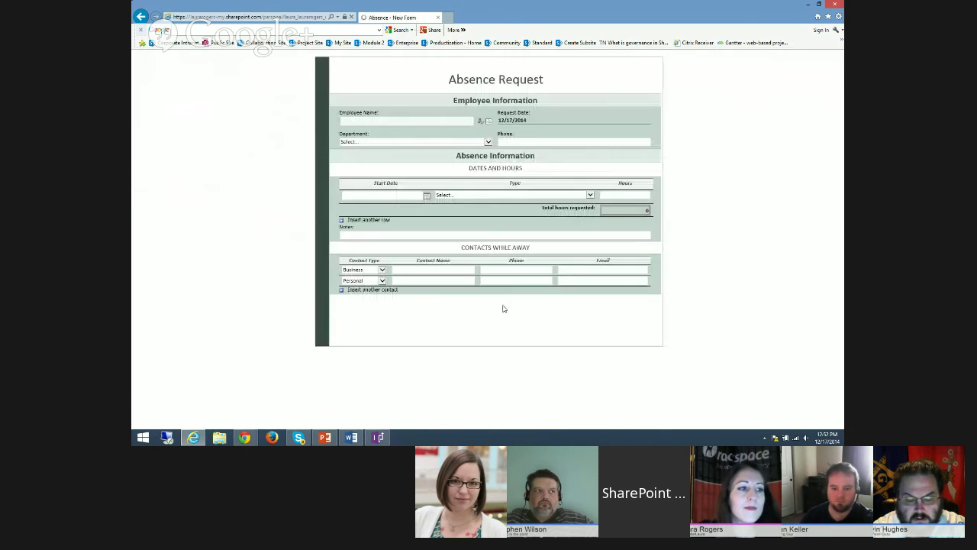
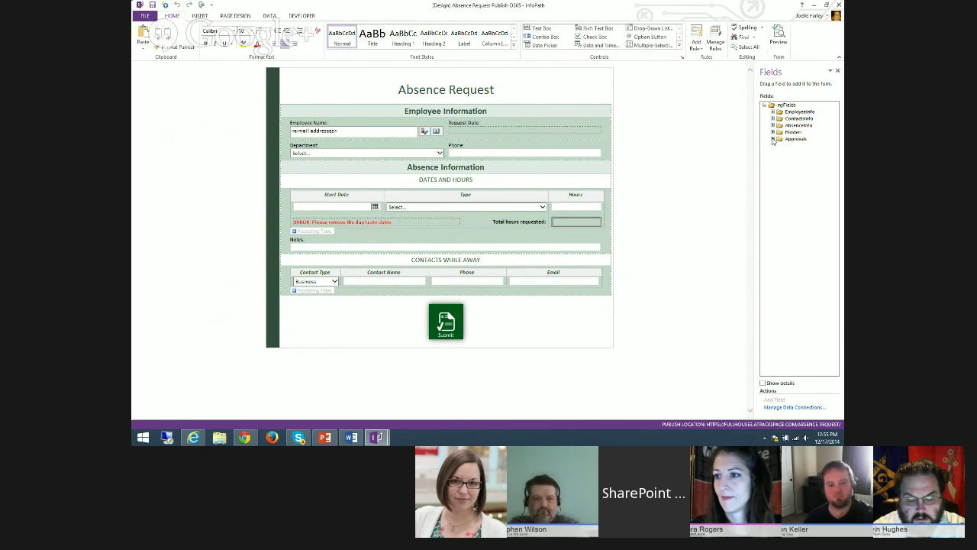
Step: Examine the AbsenceInfo field group and the data options of the Absence Request template in InfoPath
left_click(772, 126)
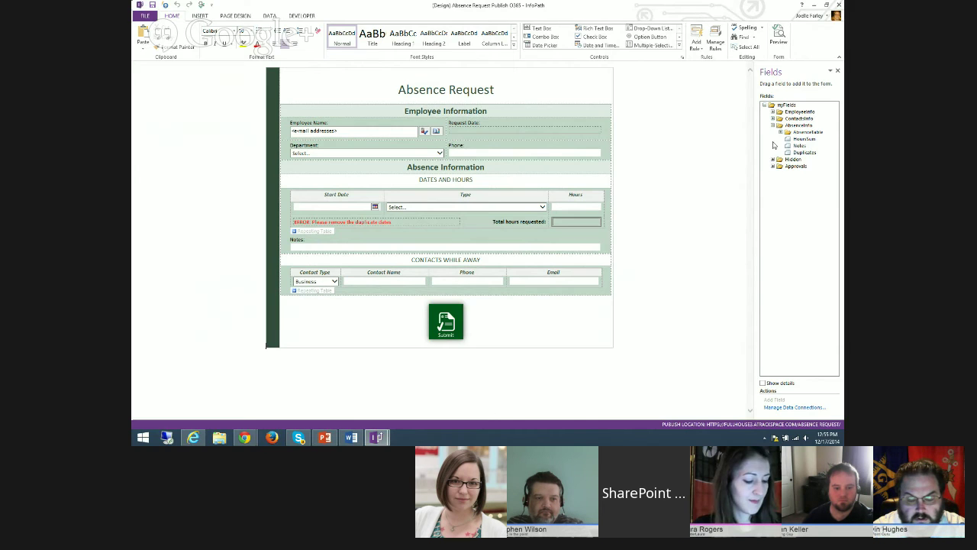
left_click(773, 126)
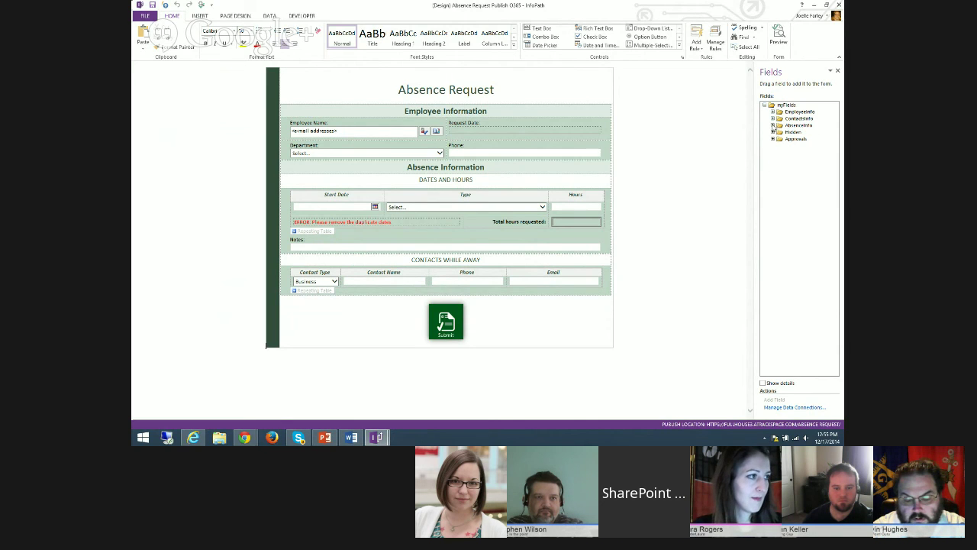
left_click(237, 16)
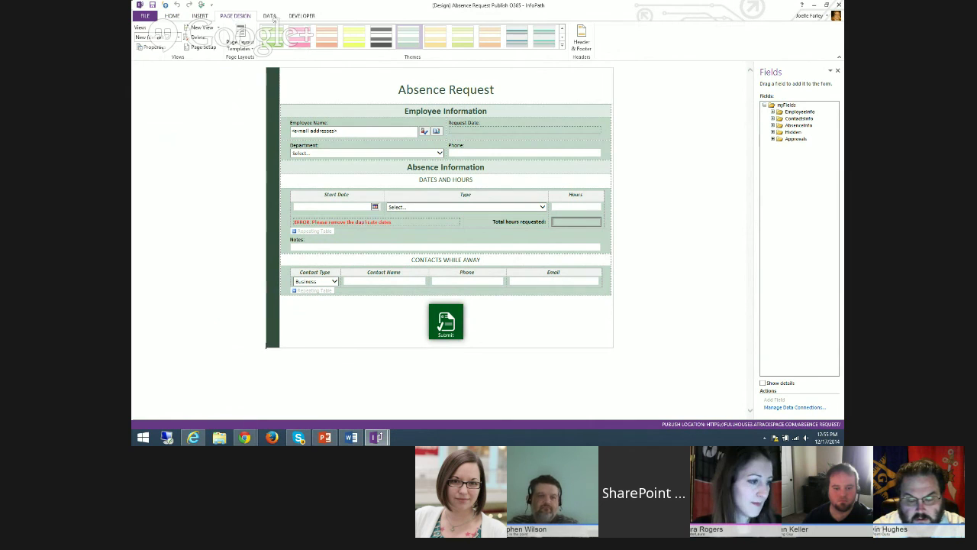
left_click(269, 16)
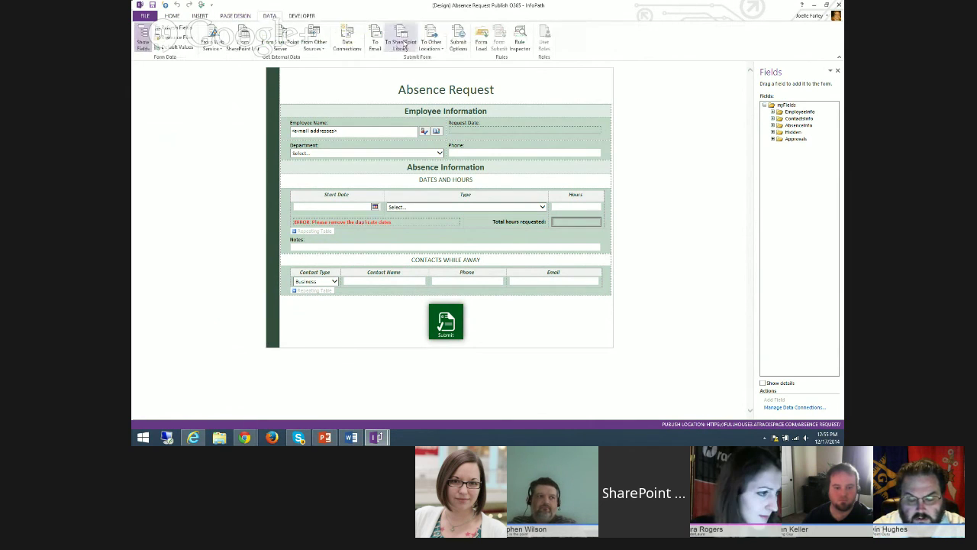
Step: Inspect the conditions and actions of the Submit New and Resubmit rules on the Absence Request's Submit picture button
left_click(173, 17)
left_click(714, 43)
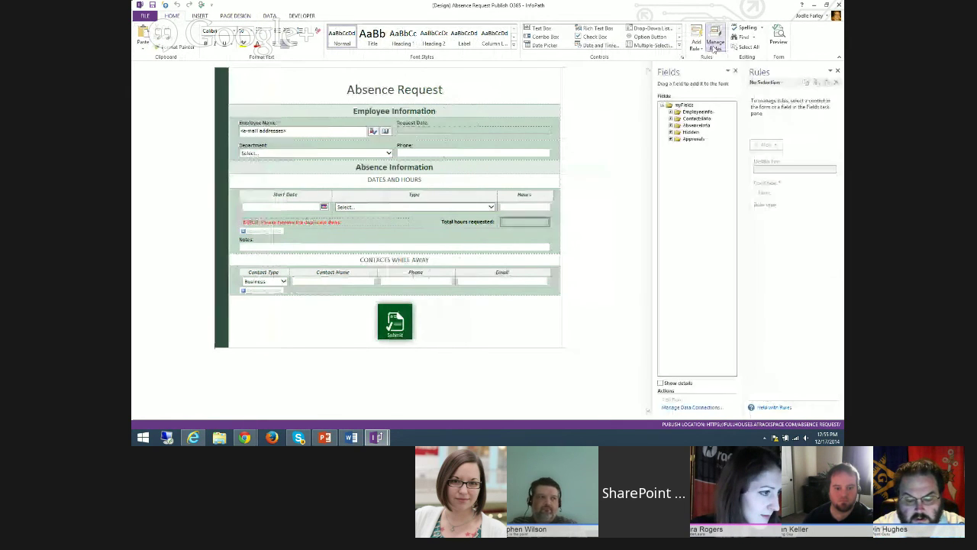
left_click(395, 321)
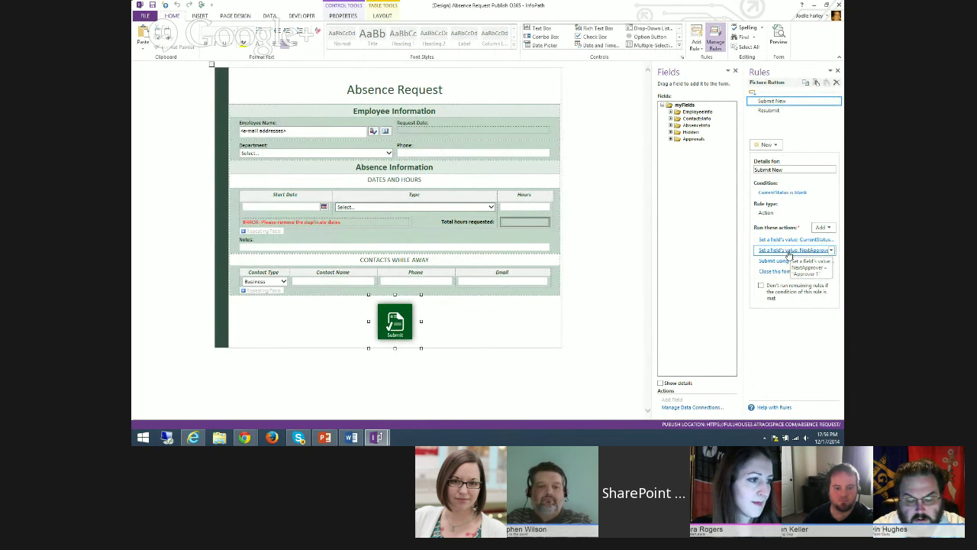
left_click(766, 112)
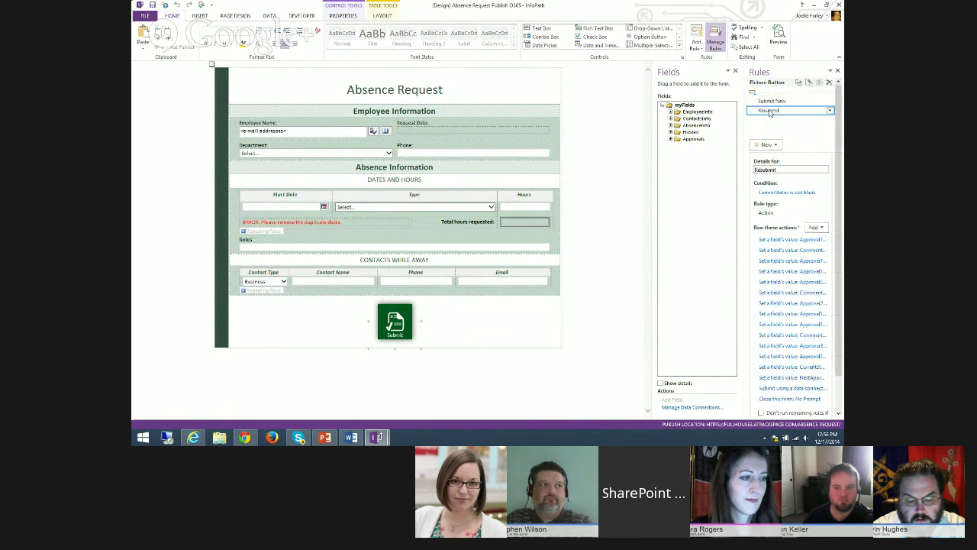
scroll(801, 268, "down", 2)
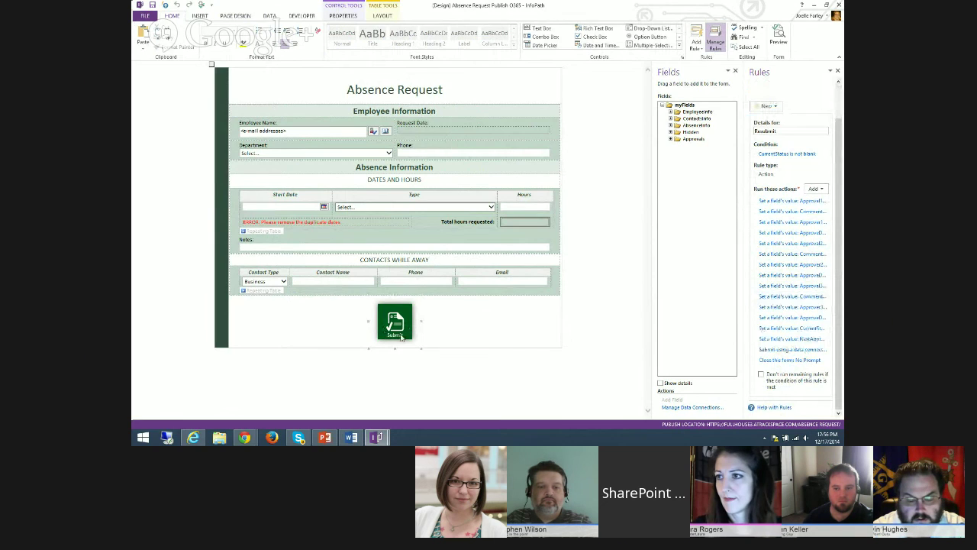
scroll(805, 315, "up", 2)
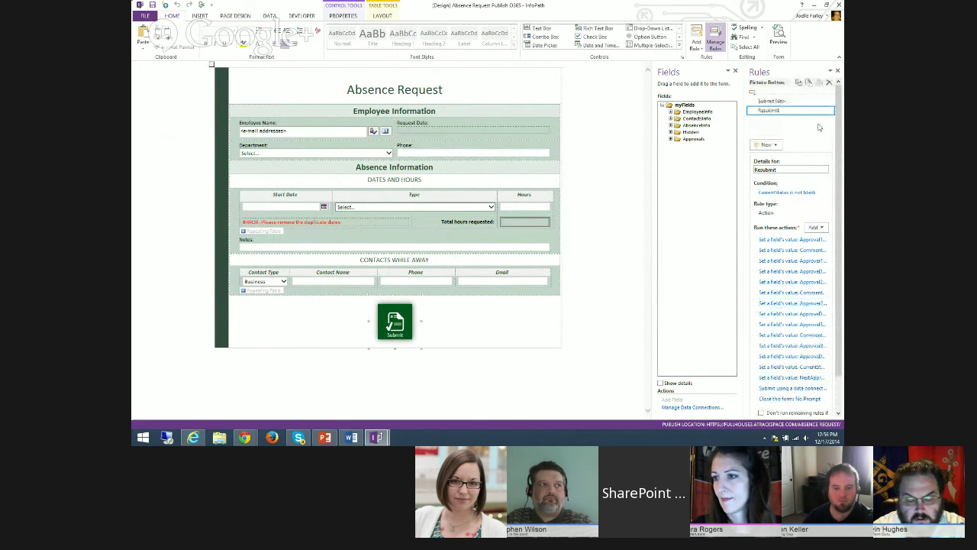
Step: Switch the Absence Request template to the Approvals view and examine its three approval sections with their Approve and Reject buttons
left_click(288, 16)
left_click(236, 15)
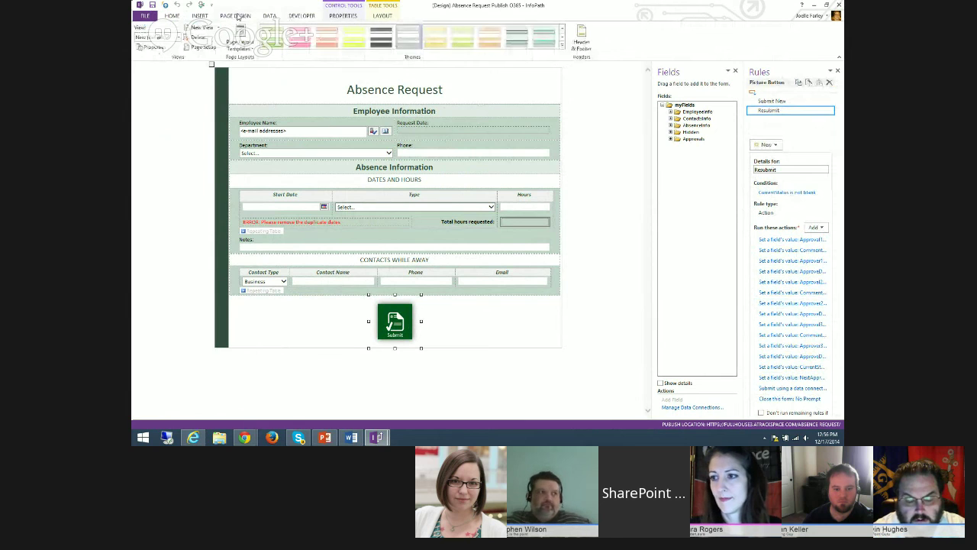
left_click(177, 38)
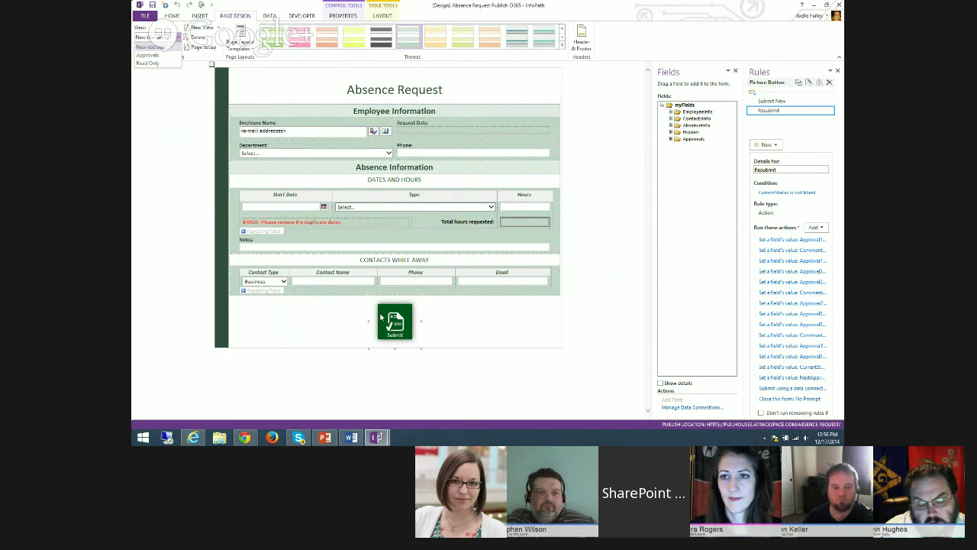
left_click(150, 56)
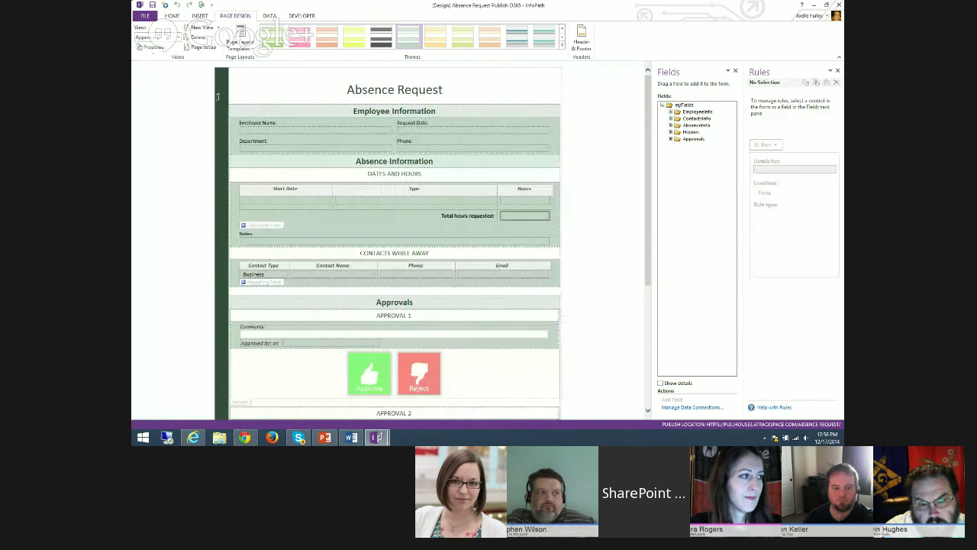
scroll(333, 161, "down", 1)
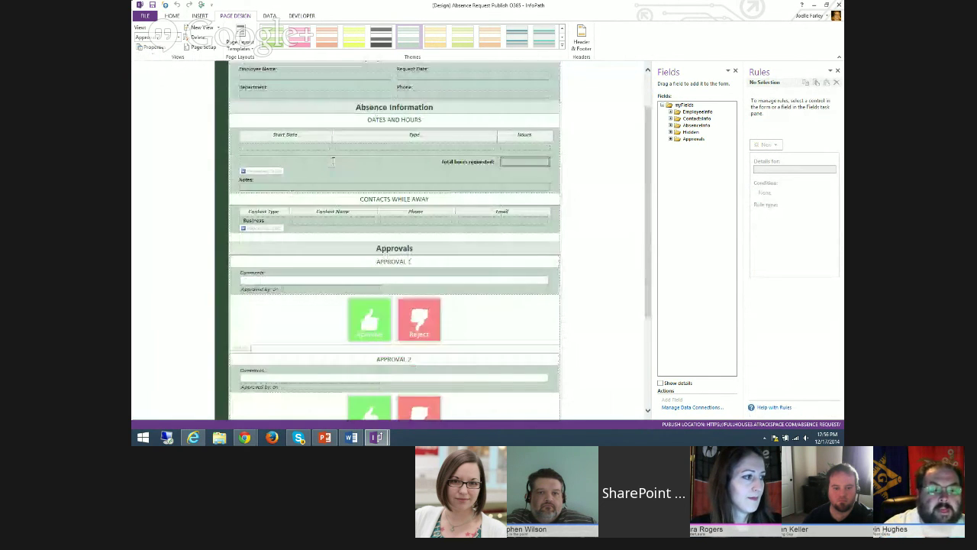
scroll(273, 157, "up", 1)
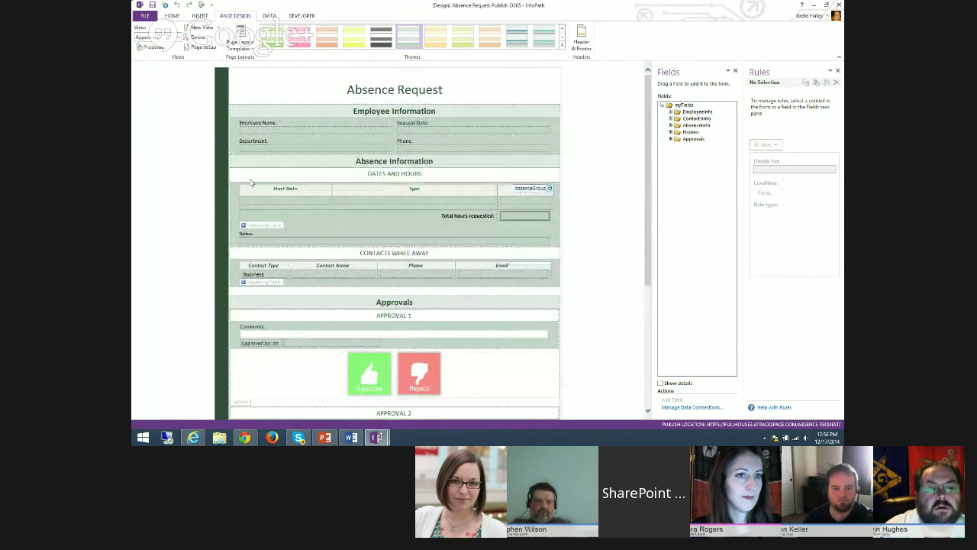
scroll(383, 221, "down", 4)
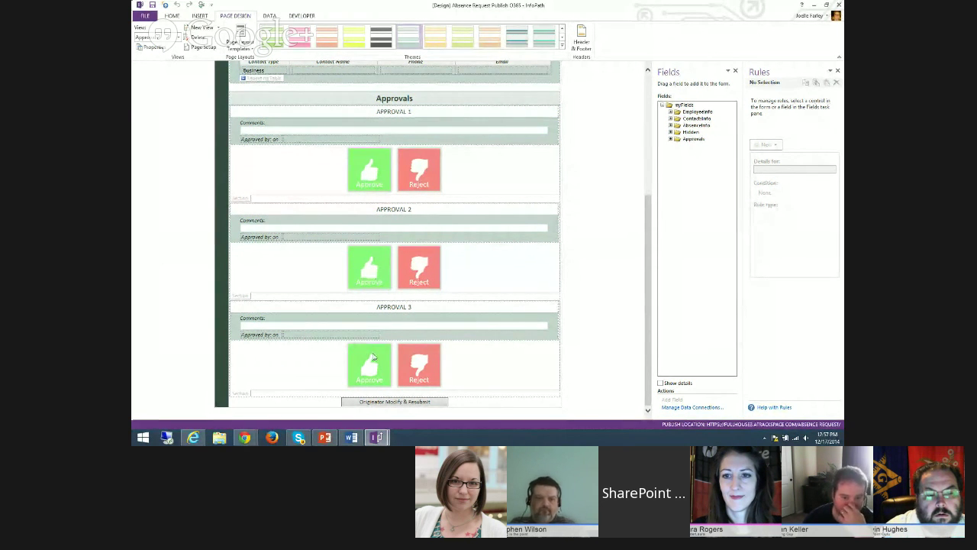
scroll(382, 373, "up", 3)
scroll(383, 373, "down", 3)
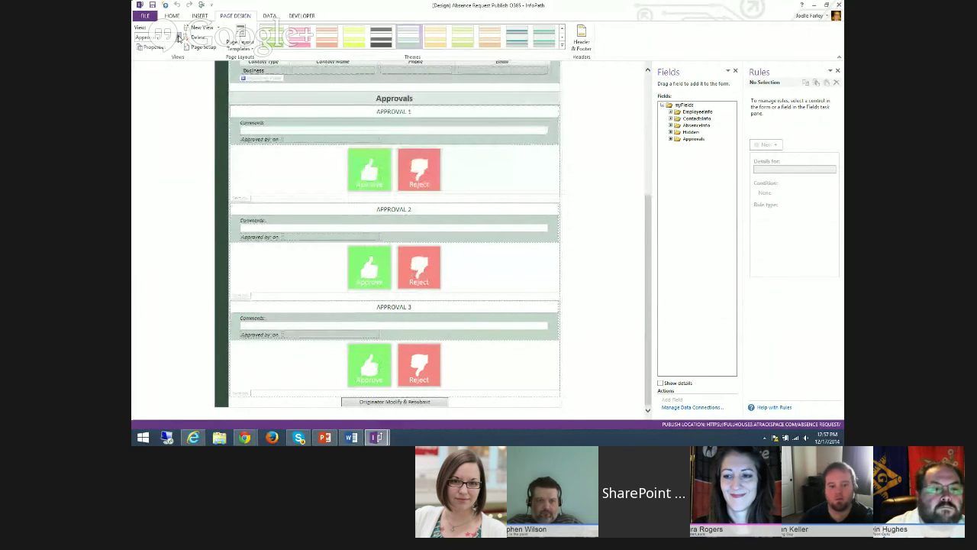
Step: Examine the Read Only view of the Absence Request template, from the employee information through the three approval sections
scroll(381, 220, "up", 3)
scroll(381, 219, "down", 3)
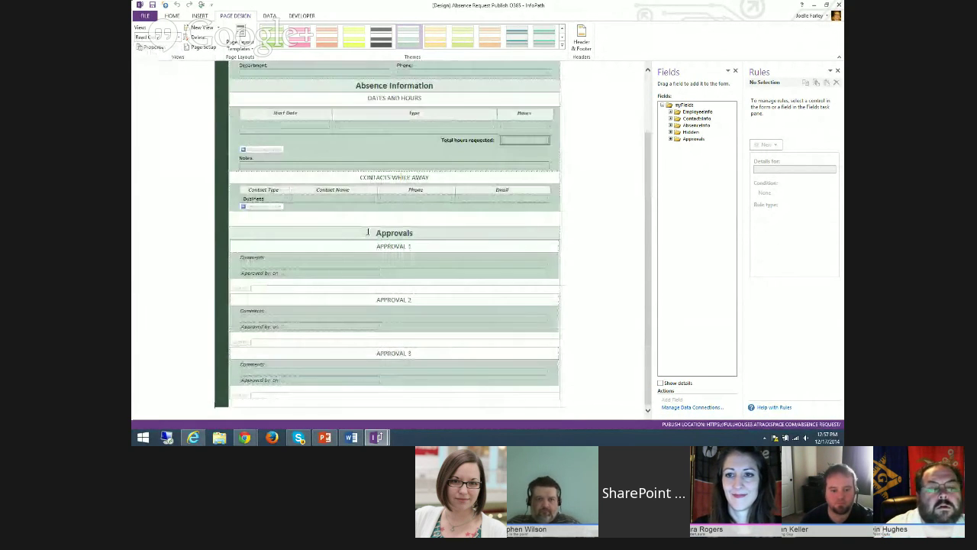
scroll(411, 309, "up", 3)
scroll(403, 308, "down", 3)
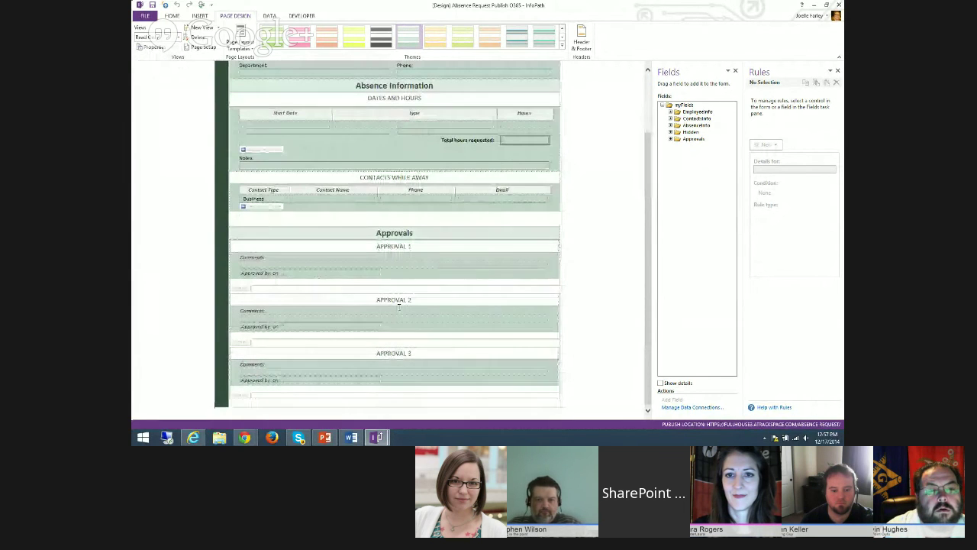
scroll(454, 303, "up", 3)
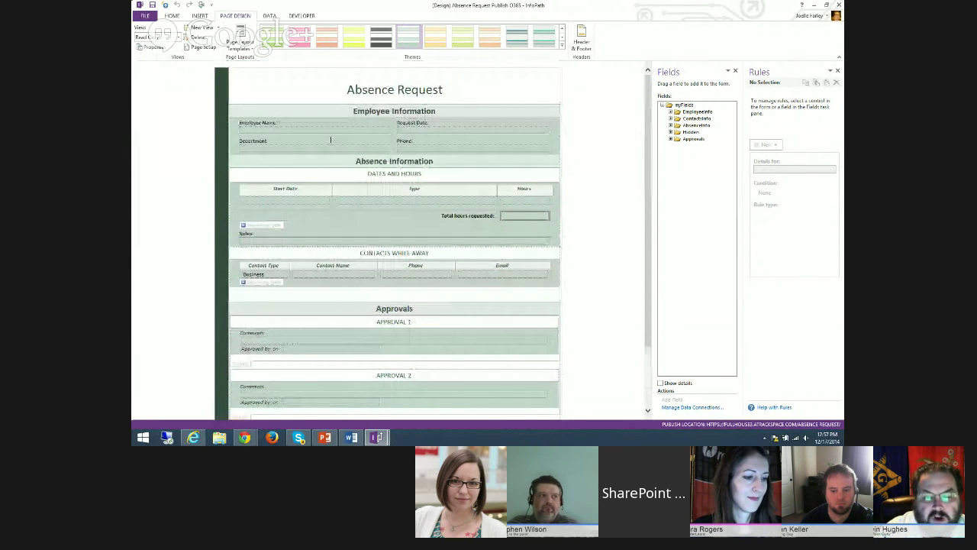
scroll(423, 245, "down", 2)
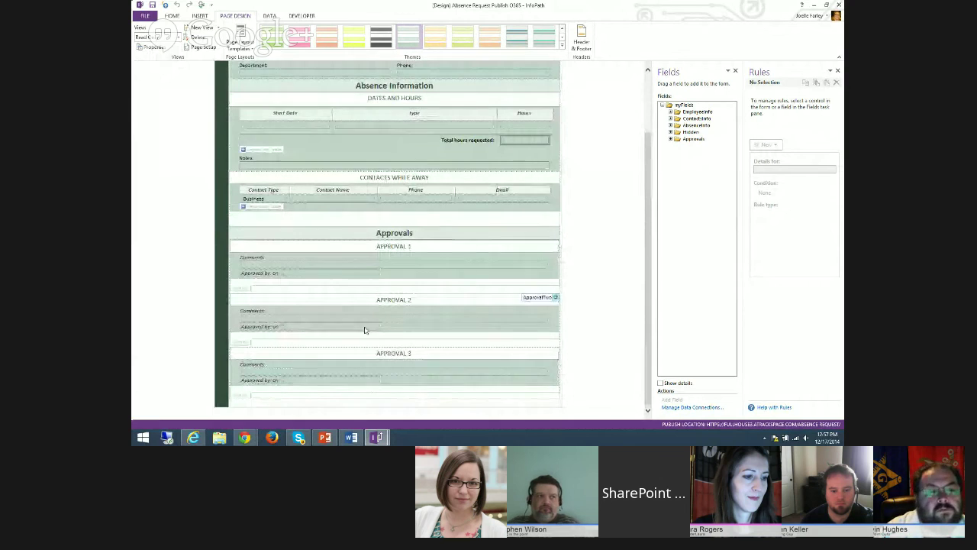
scroll(383, 381, "up", 2)
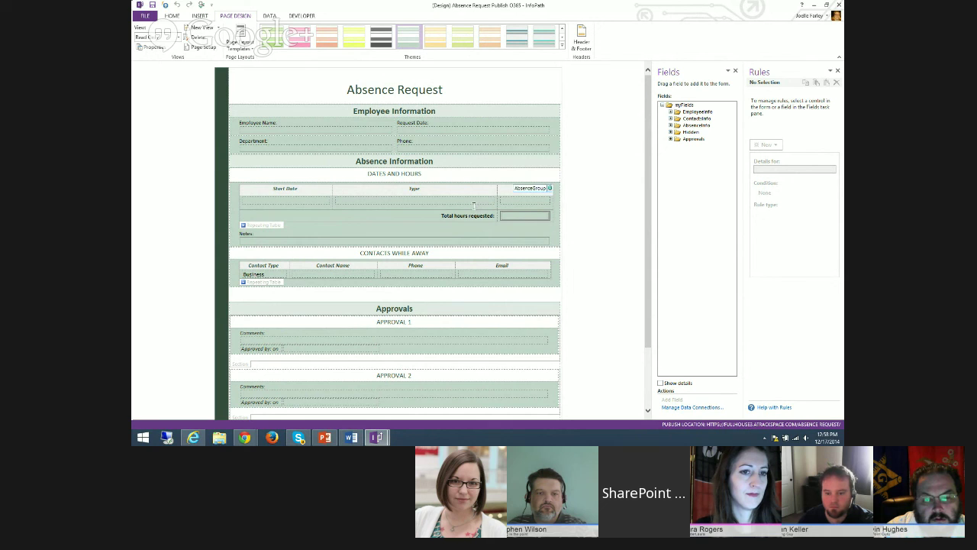
scroll(429, 267, "down", 3)
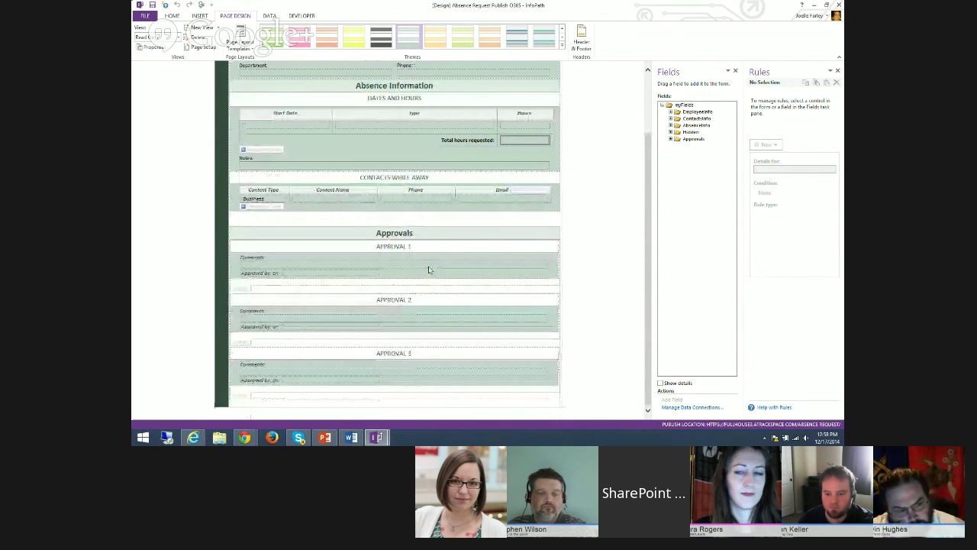
scroll(410, 148, "up", 3)
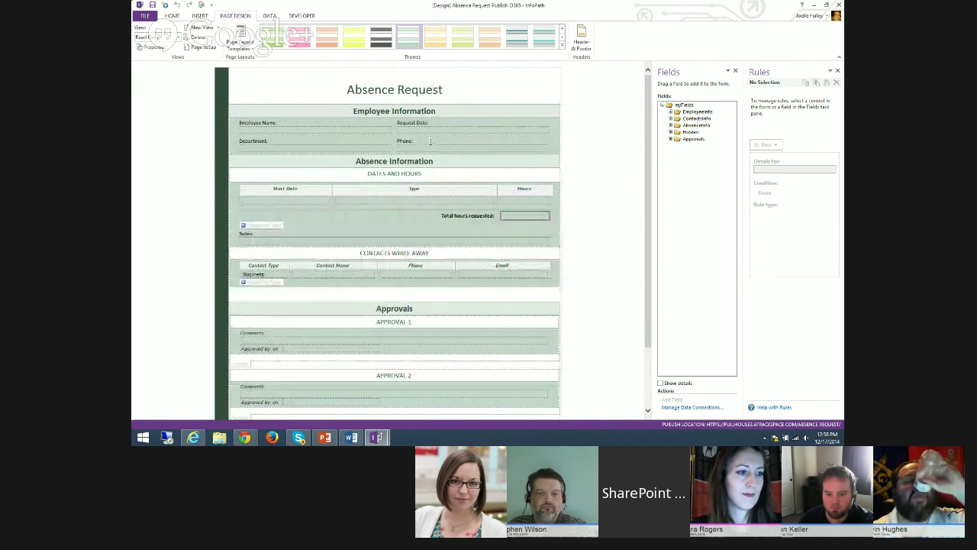
scroll(418, 179, "down", 3)
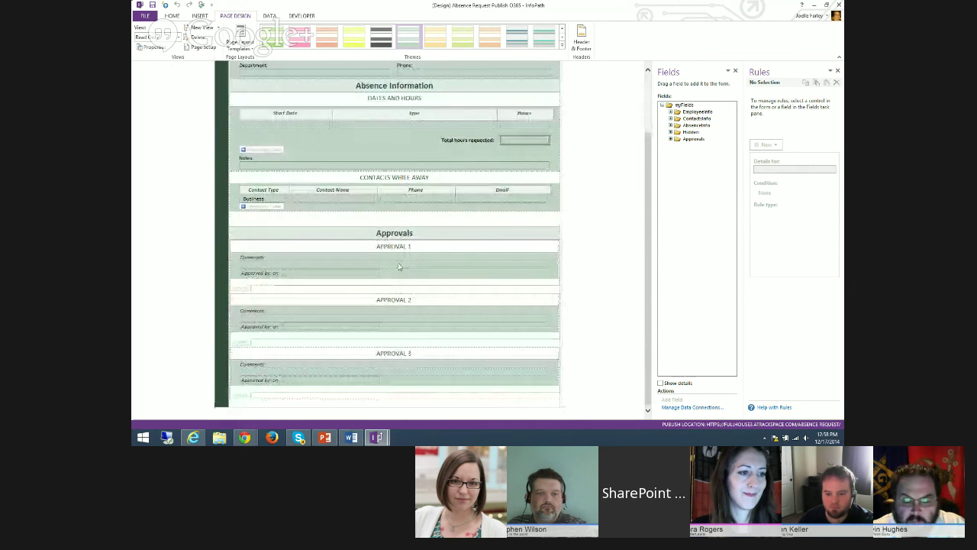
scroll(399, 178, "up", 3)
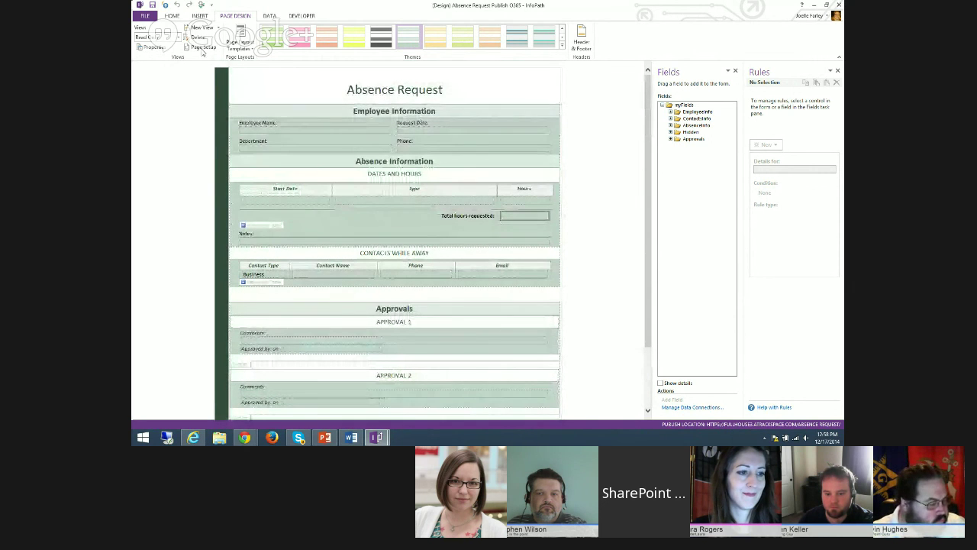
Step: Return to the Approvals view and inspect the Hidden and Switch to New rules on the Originator Modify & Resubmit button
left_click(177, 37)
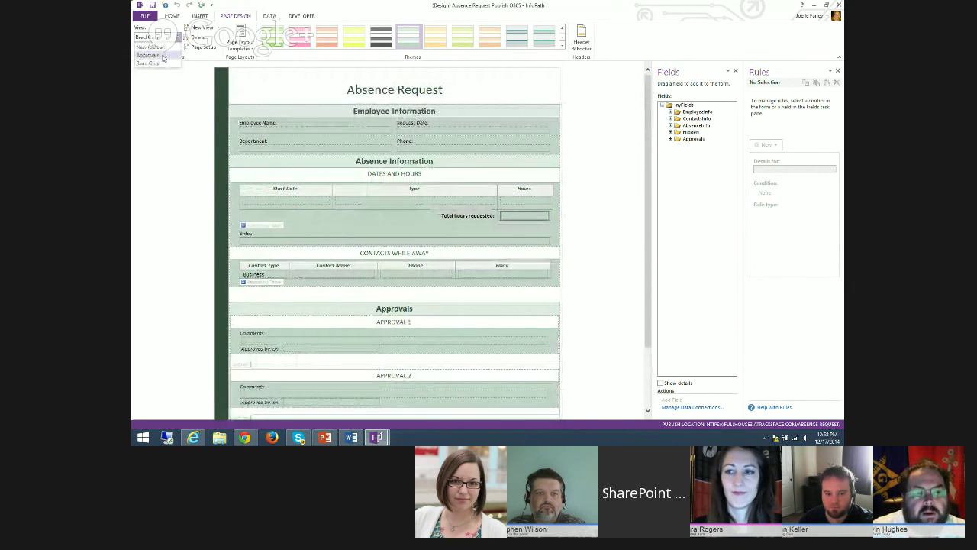
left_click(162, 58)
scroll(375, 142, "down", 5)
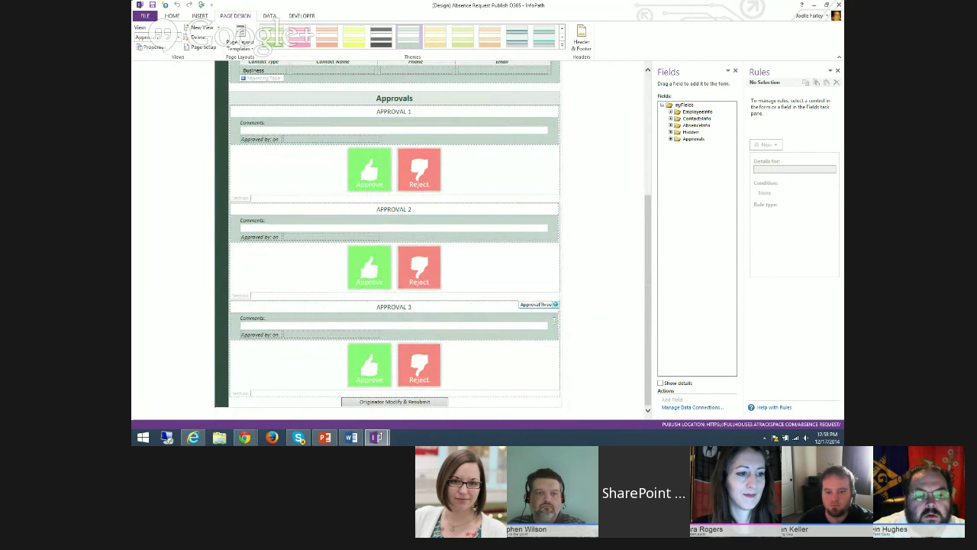
left_click(368, 402)
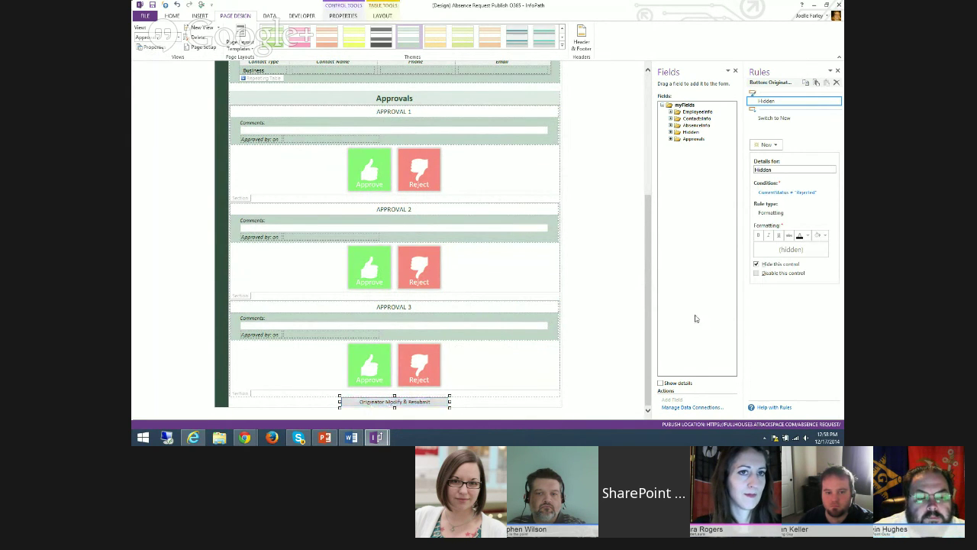
left_click(774, 118)
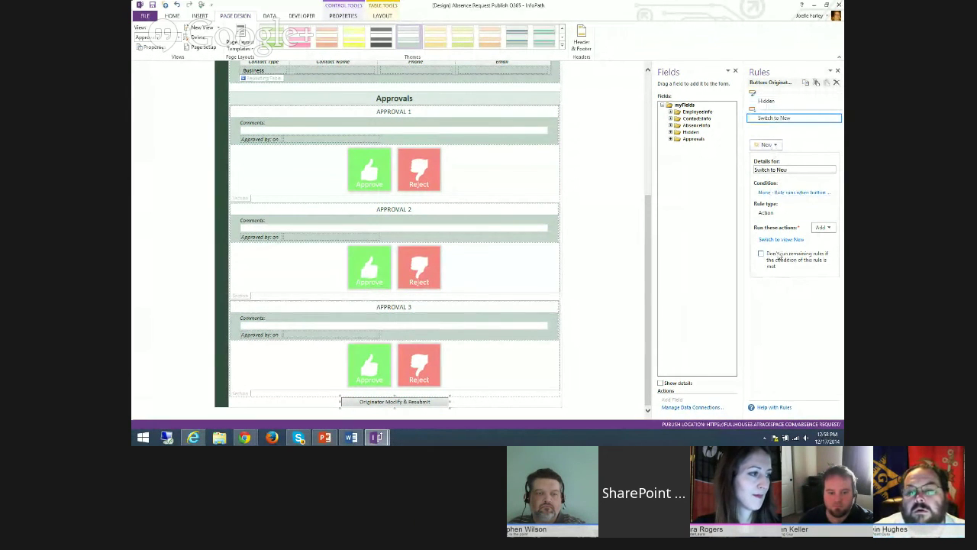
Step: Switch back to the New view and review the Resubmit rule on the Submit picture button
left_click(176, 36)
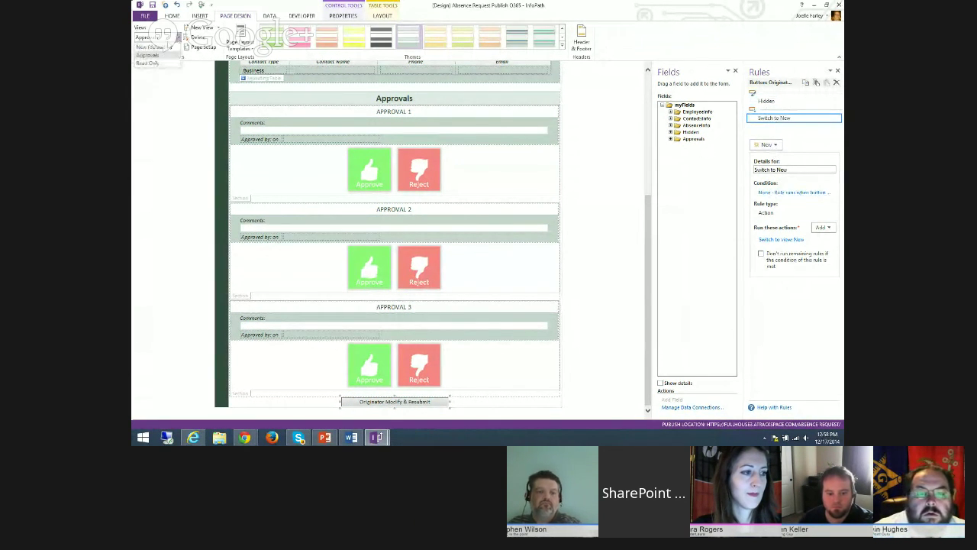
left_click(157, 49)
left_click(385, 317)
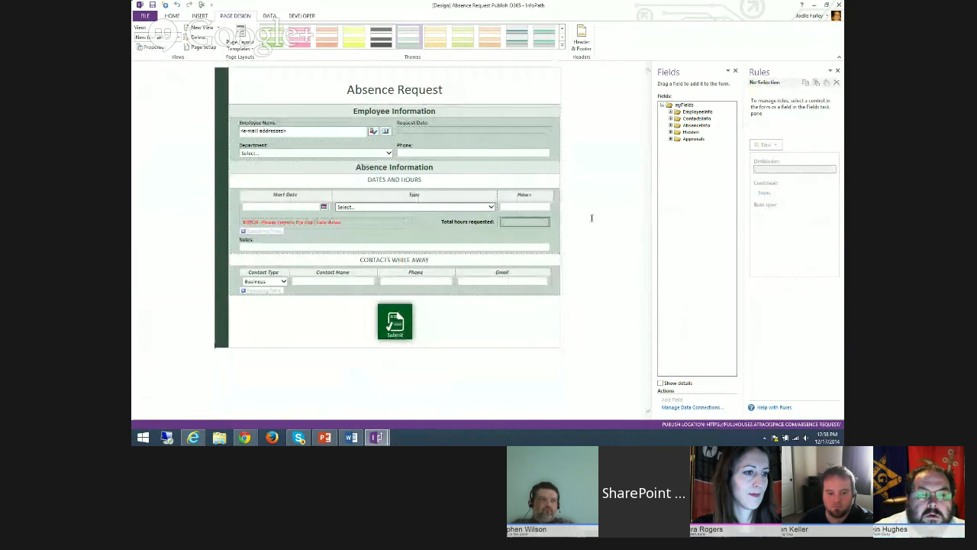
left_click(768, 111)
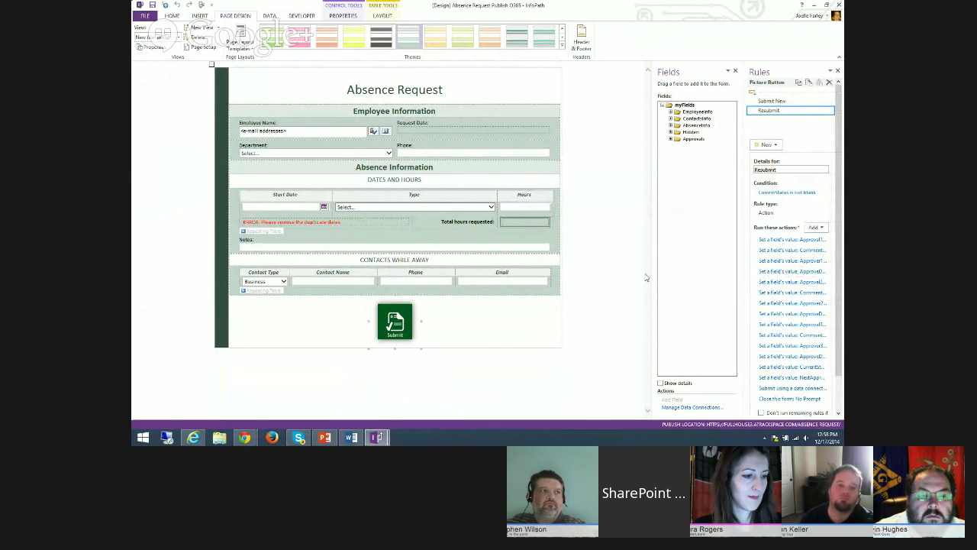
left_click(488, 327)
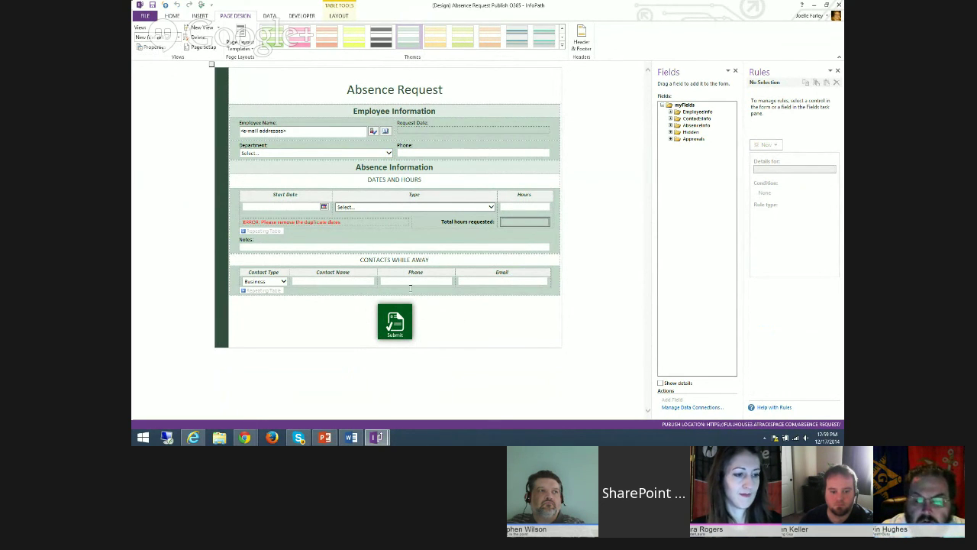
Step: Start publishing the Absence Request template to a SharePoint library, accepting the suggested Absence Request site location
left_click(172, 16)
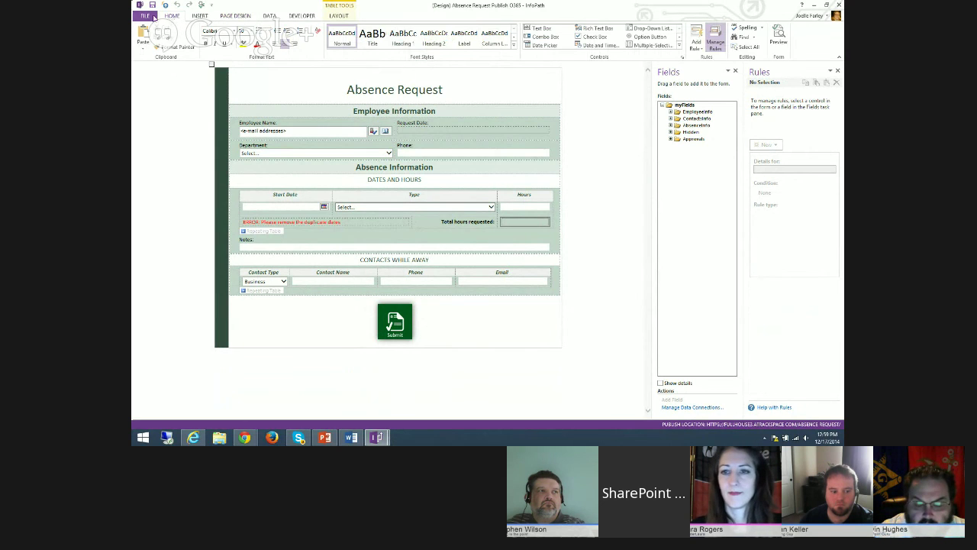
left_click(145, 15)
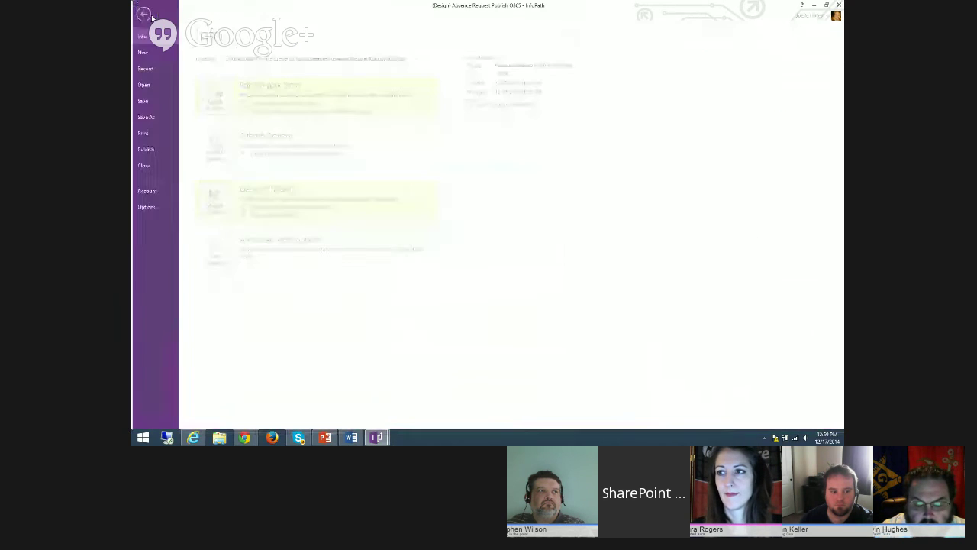
left_click(171, 152)
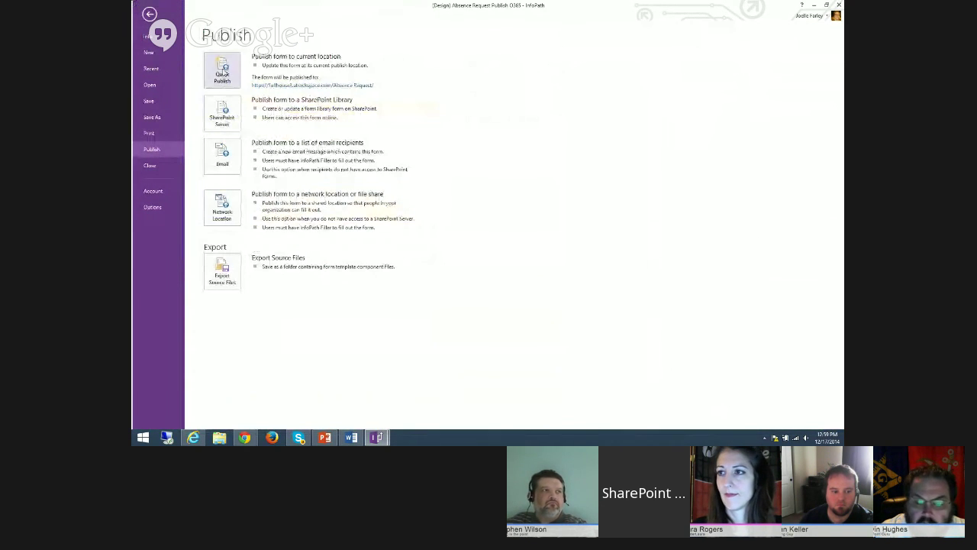
left_click(222, 115)
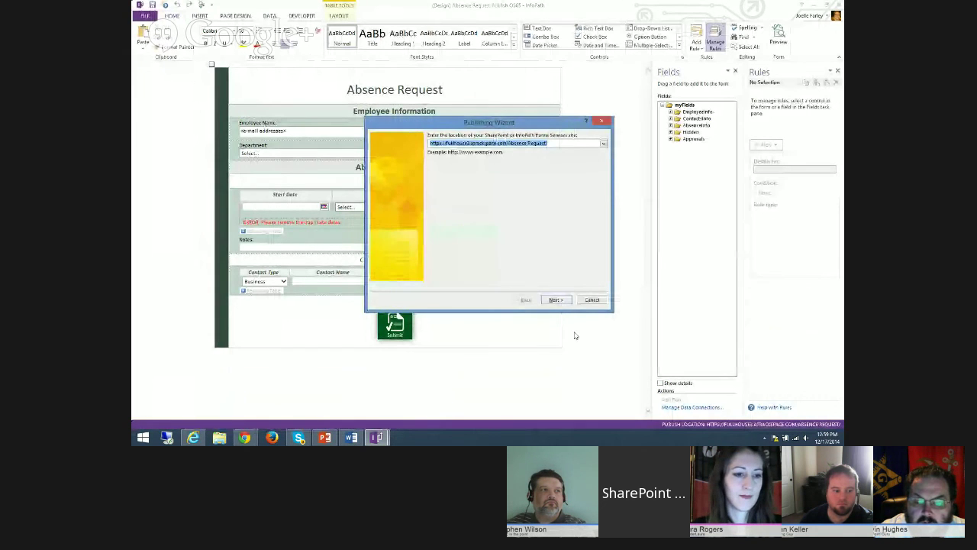
left_click(555, 300)
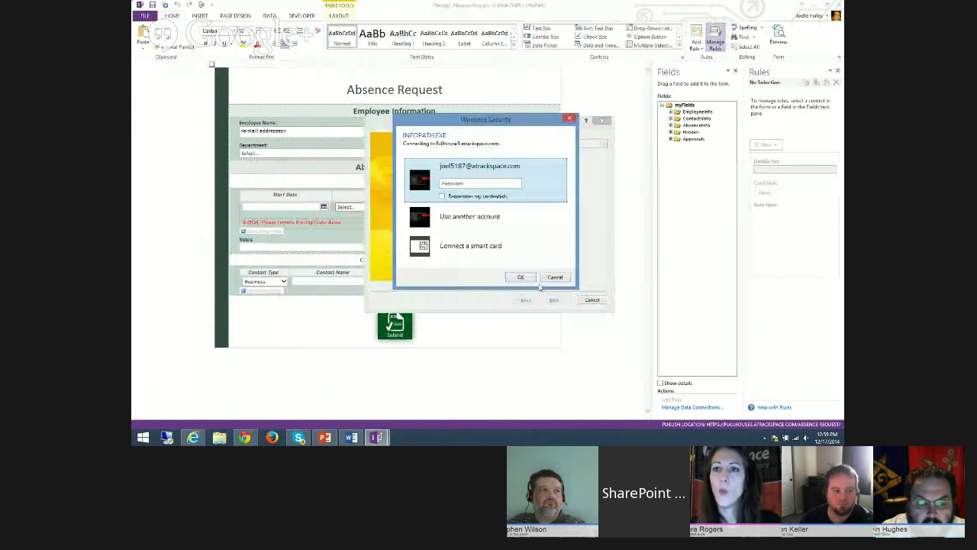